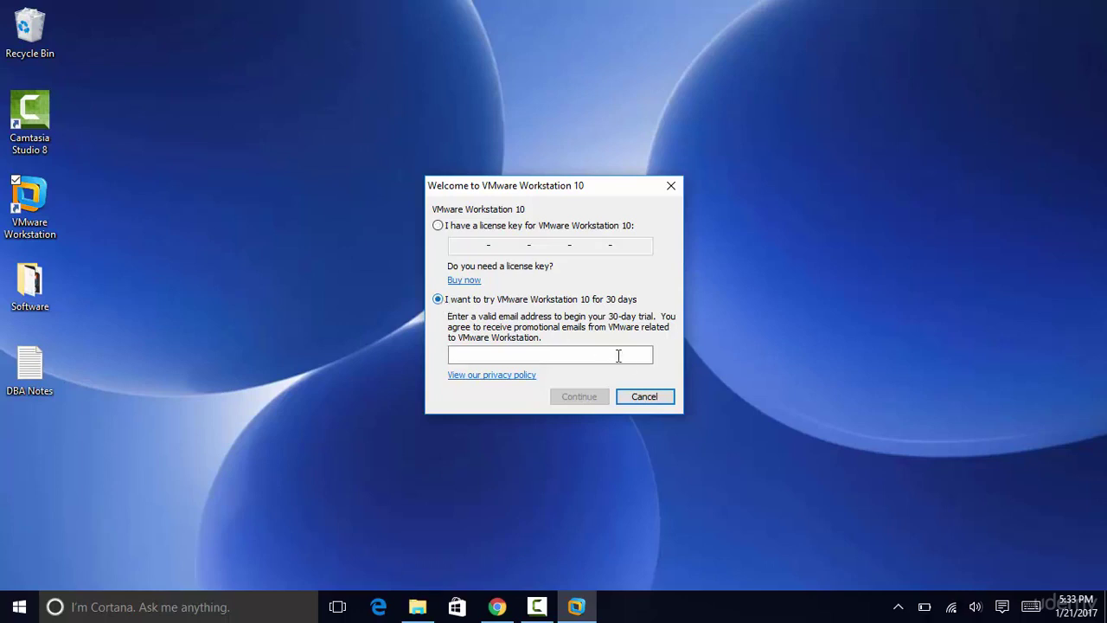
Step: Activate the 30-day evaluation with an e-mail address, close the activation dialogs and maximize Workstation
left_click(615, 356)
type("amar")
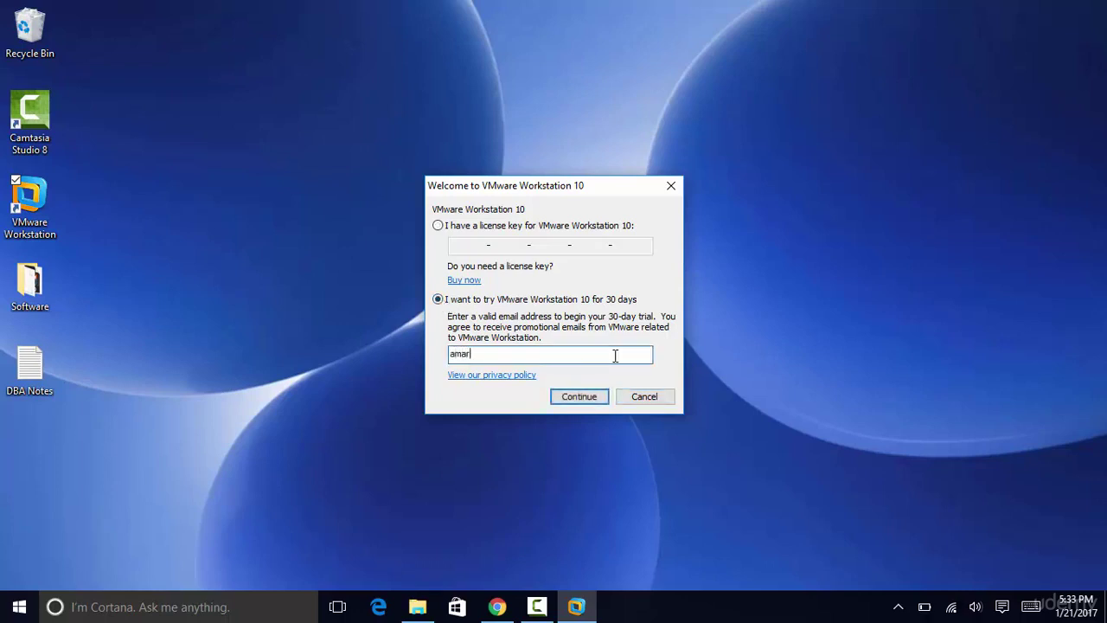
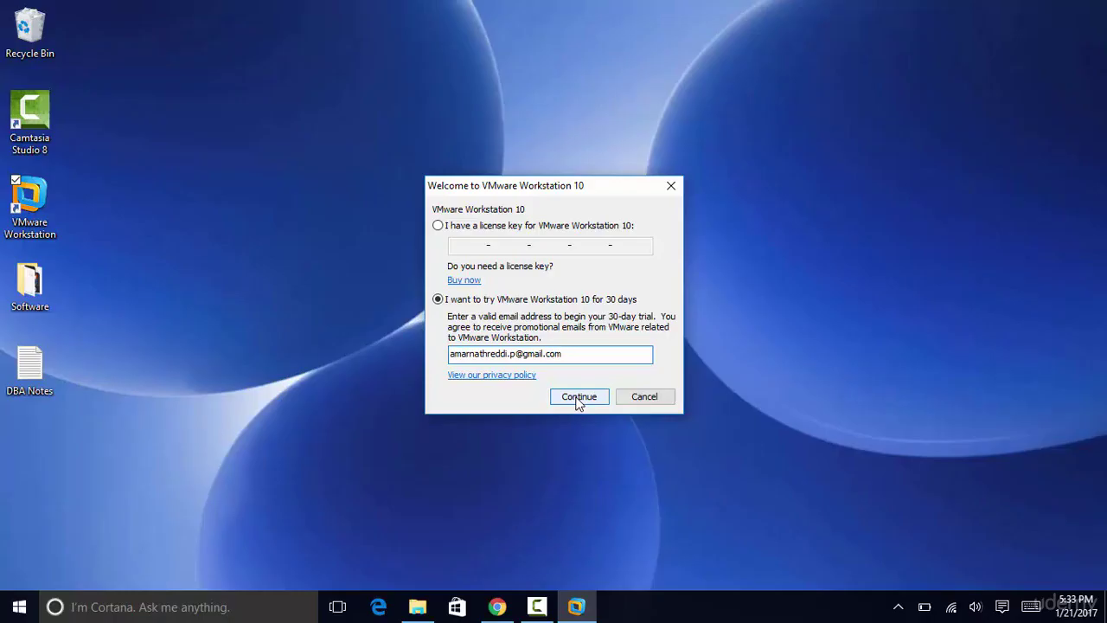
left_click(579, 397)
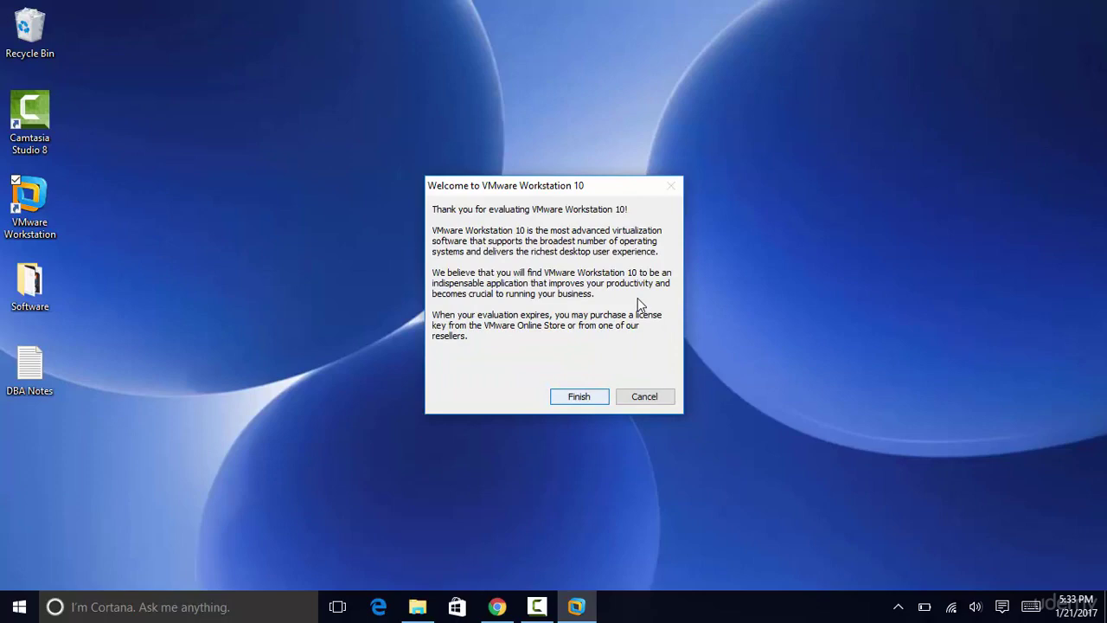
left_click(580, 397)
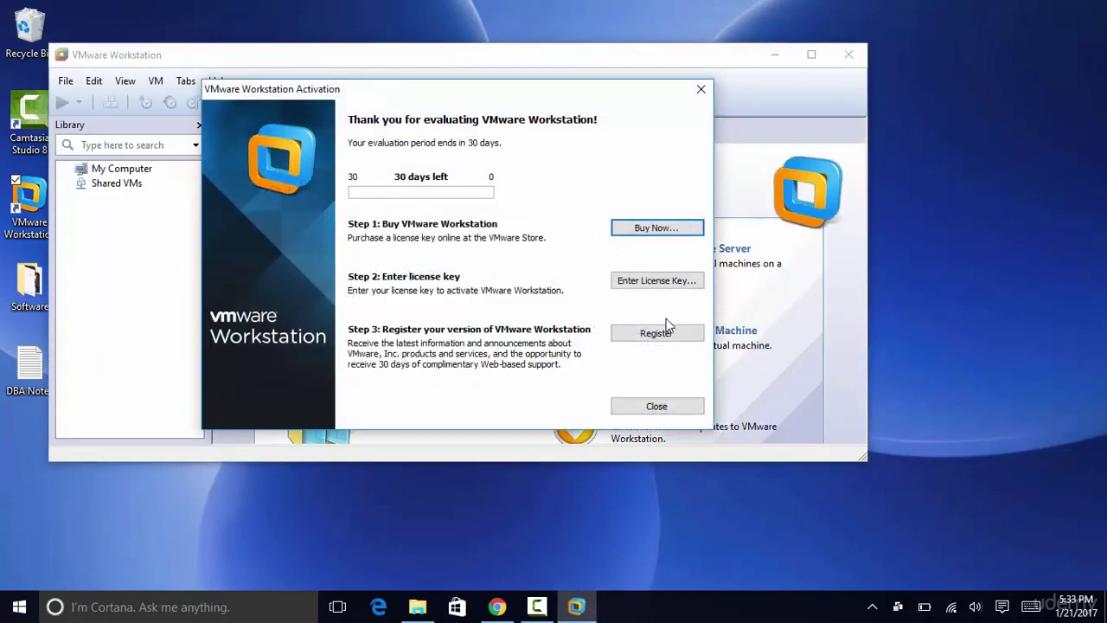
left_click(660, 406)
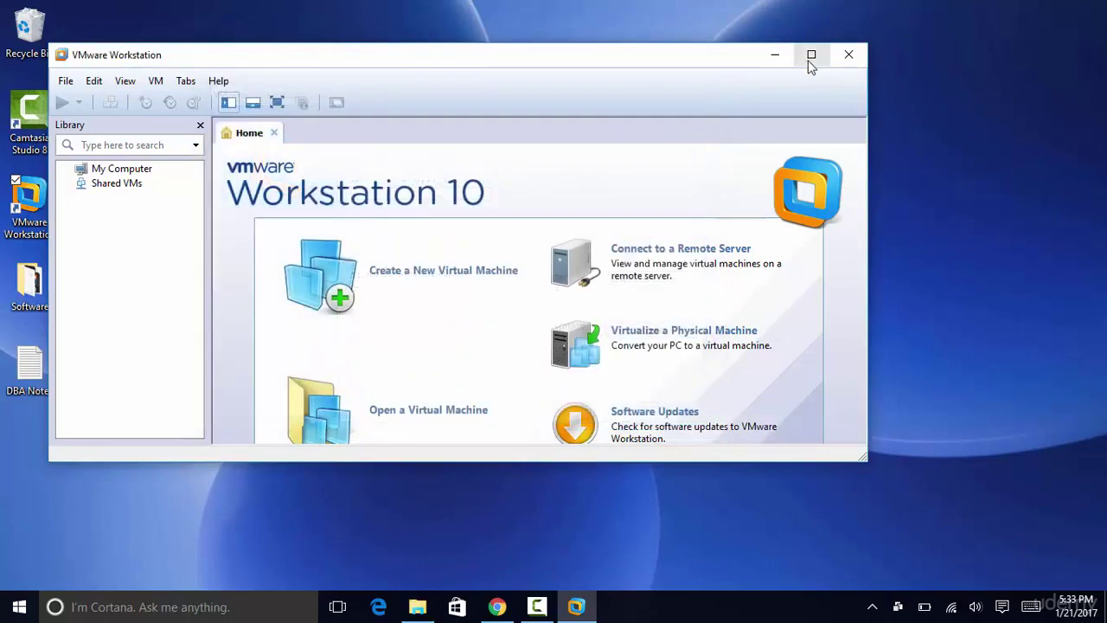
left_click(812, 54)
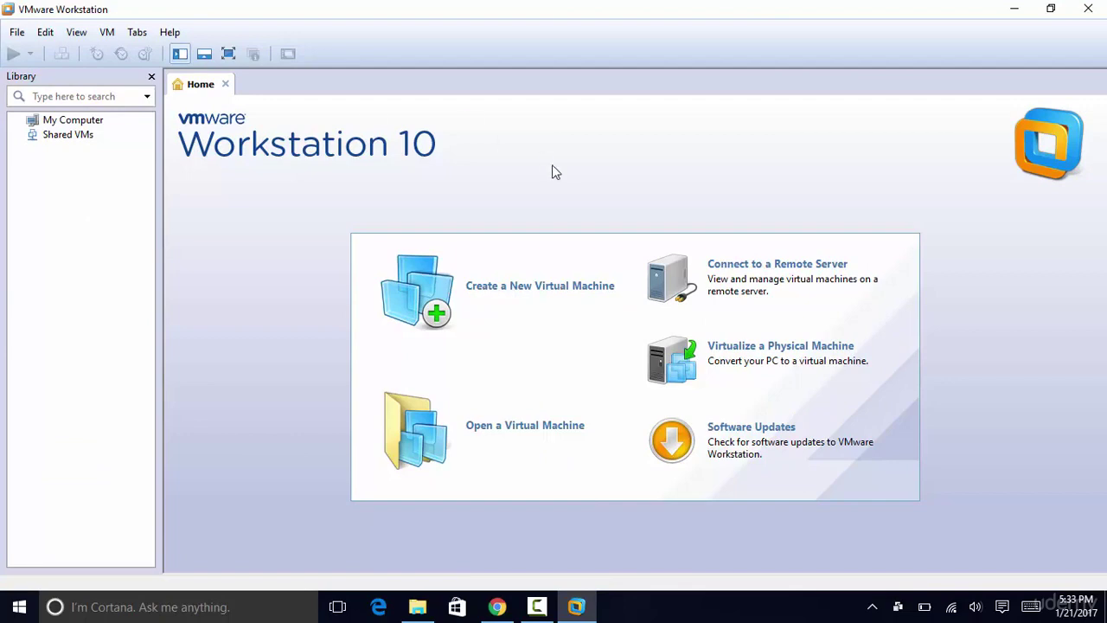
Step: Start a Typical new virtual machine and select the OracleLinux ISO from Desktop\Software
left_click(538, 294)
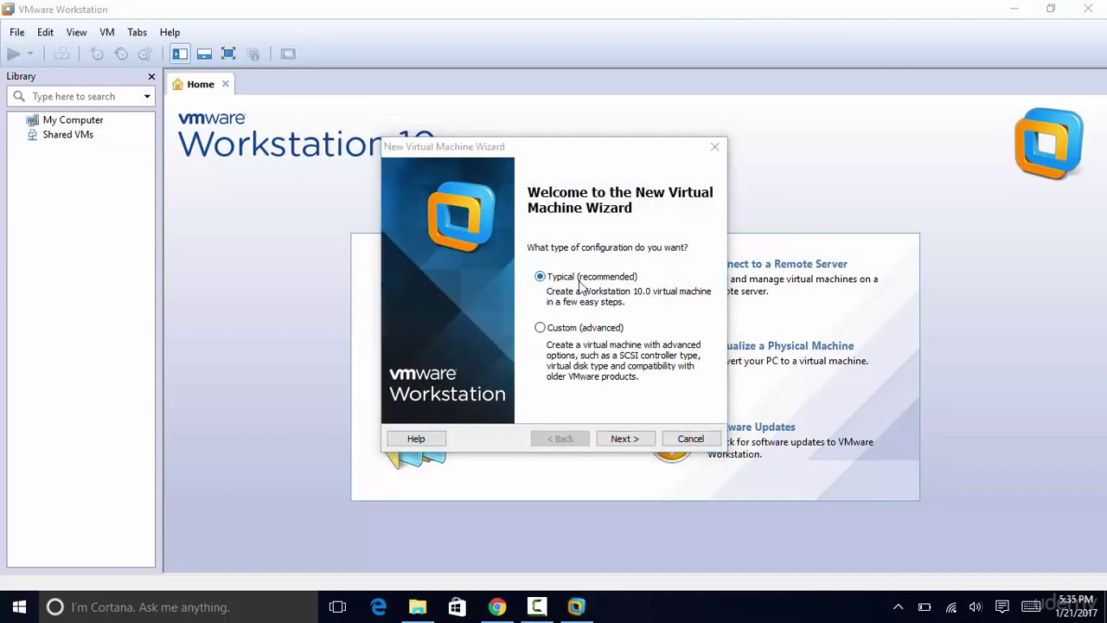
left_click(625, 439)
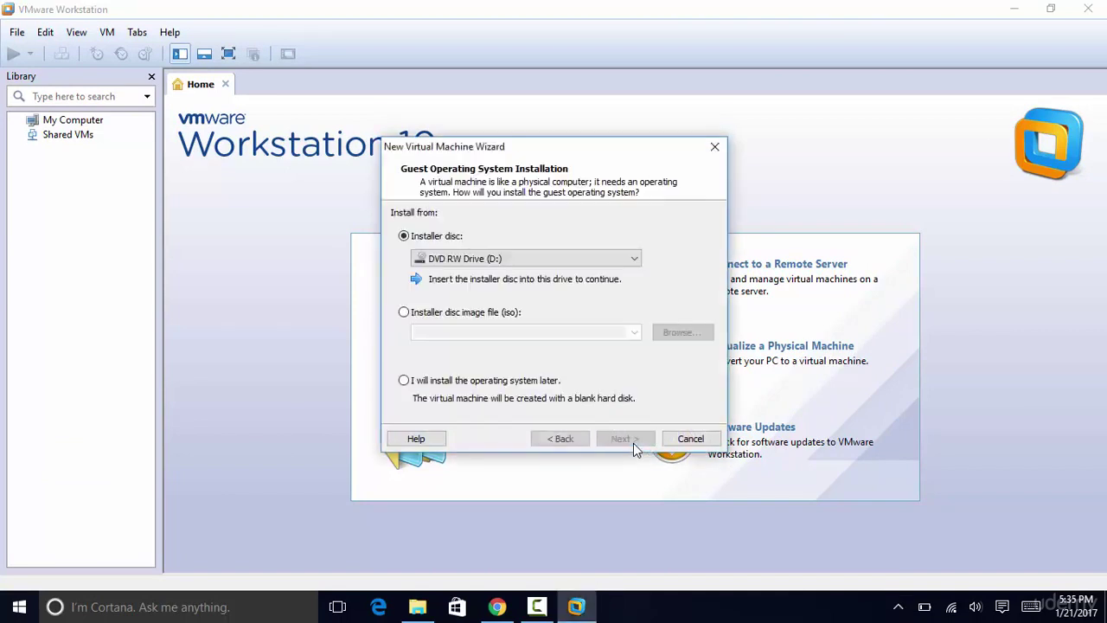
left_click(406, 317)
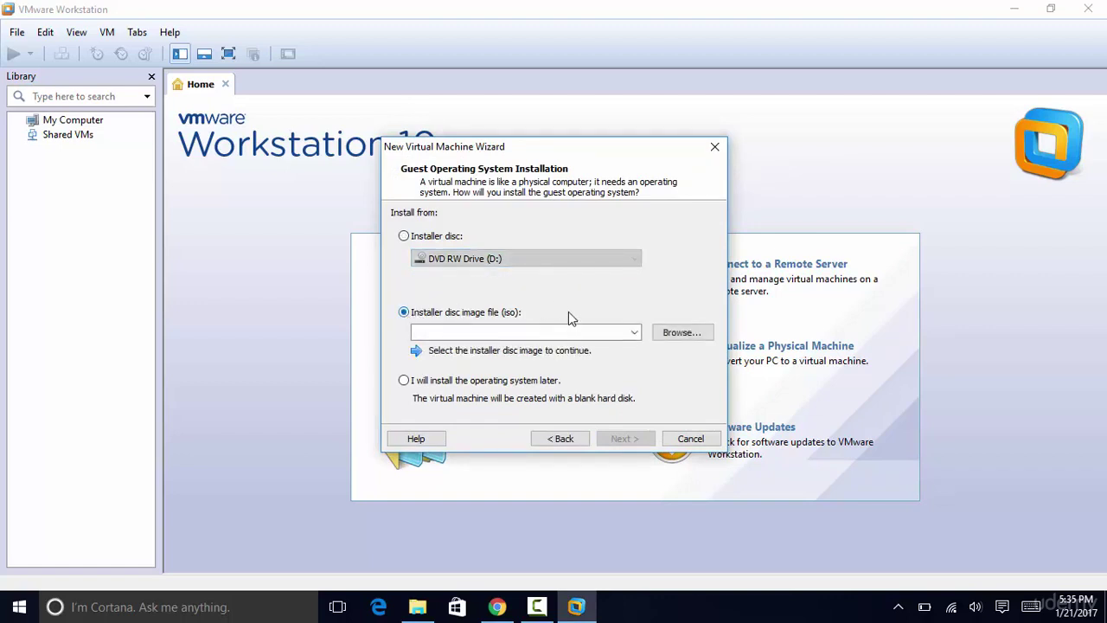
left_click(680, 336)
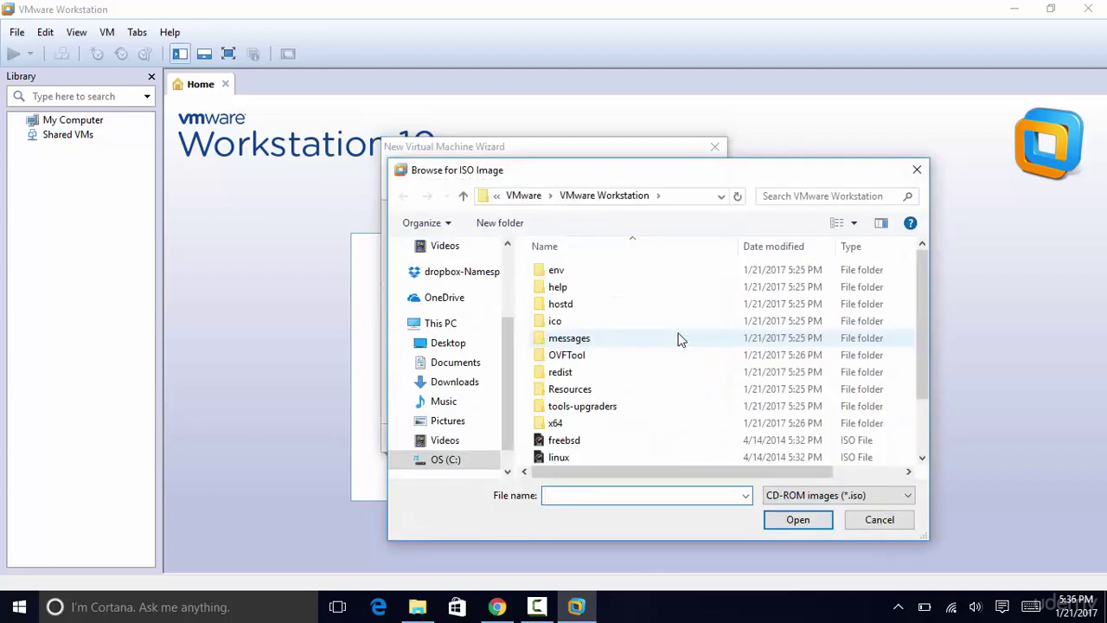
left_click(451, 346)
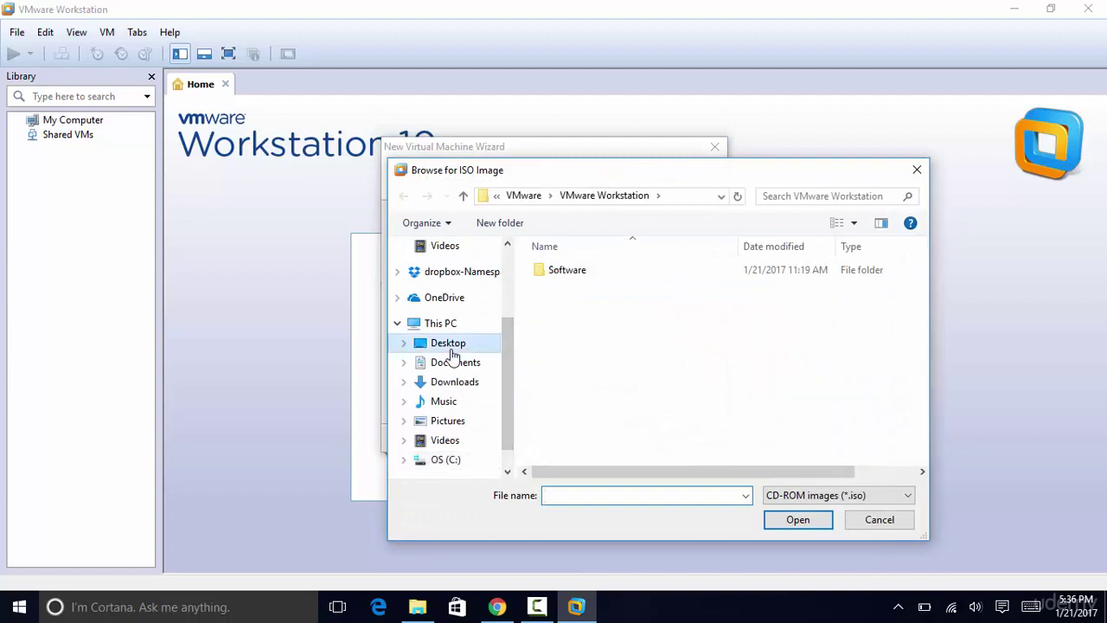
double_click(562, 275)
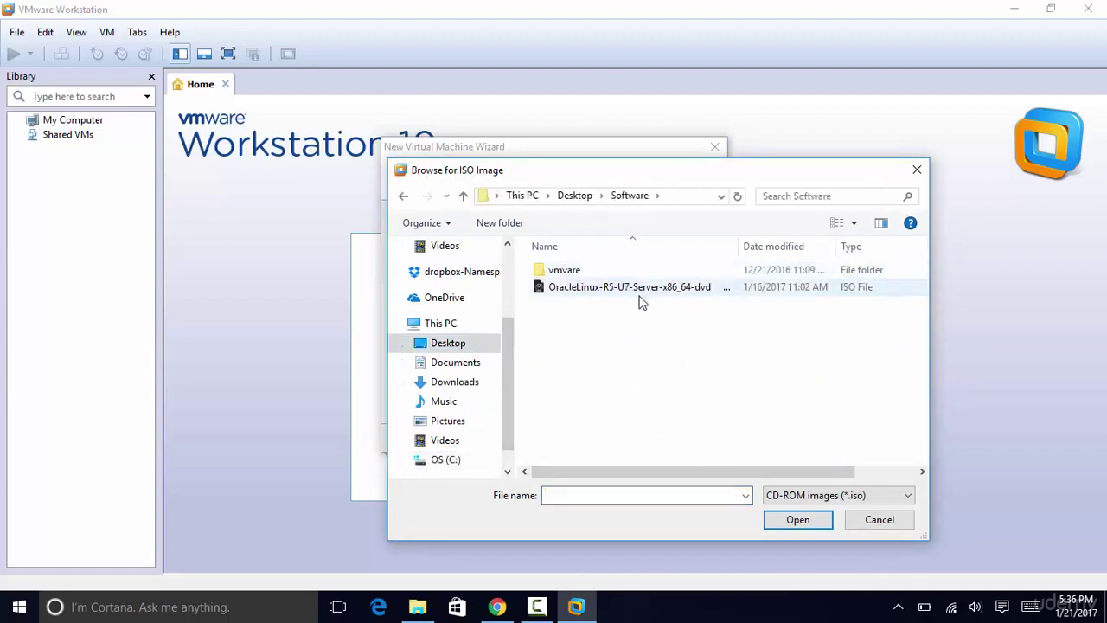
left_click(653, 294)
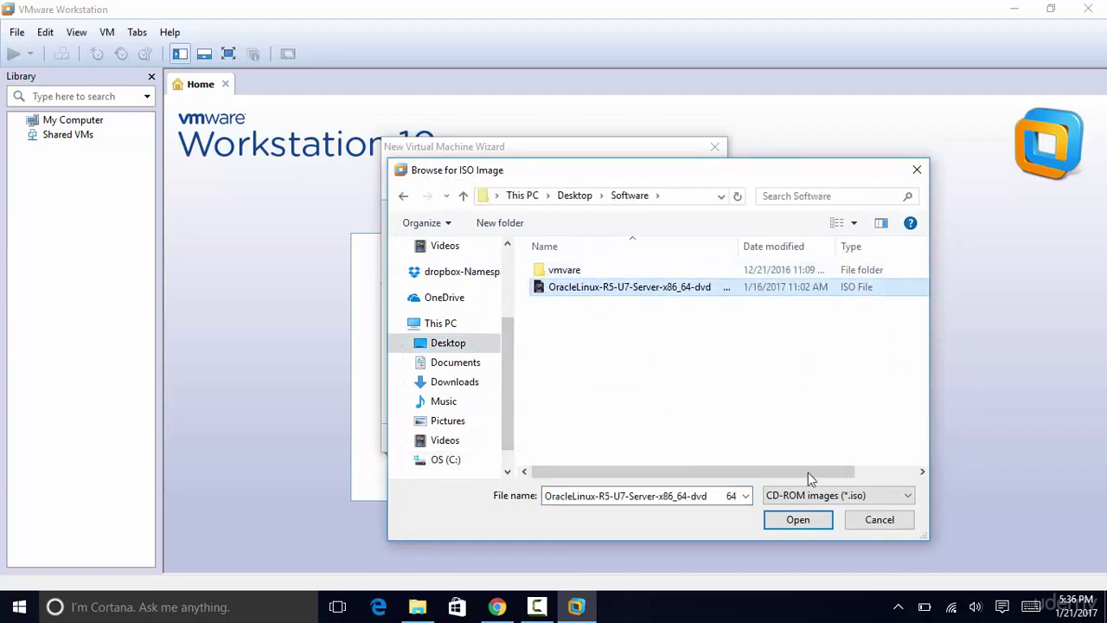
left_click(801, 520)
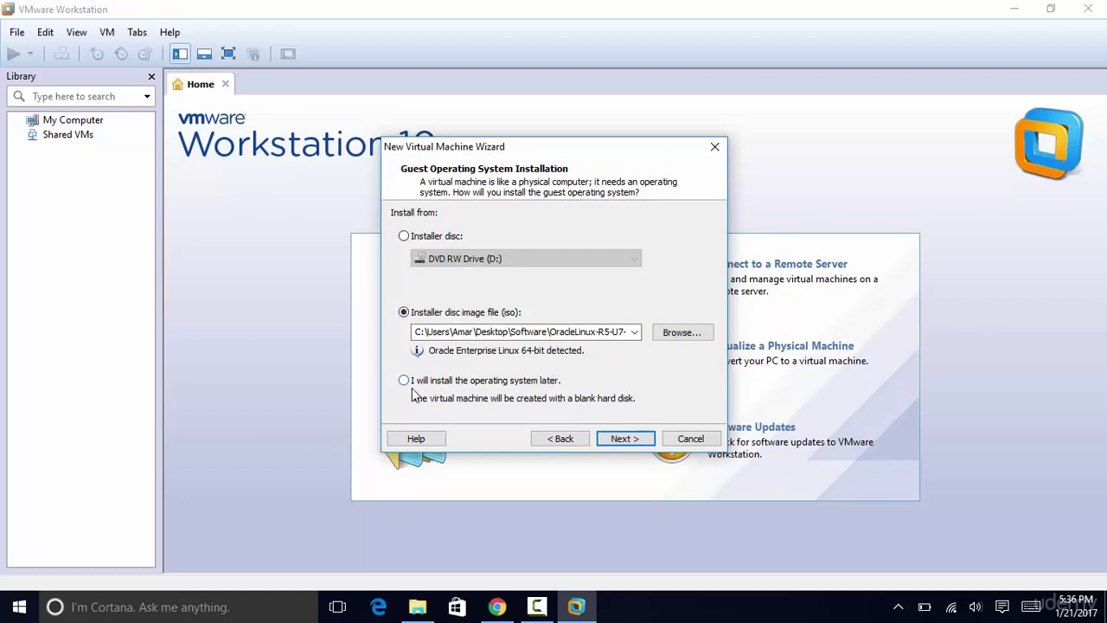
Step: Choose to install the OS later, with Linux guest Red Hat Enterprise Linux 5 64-bit
left_click(404, 382)
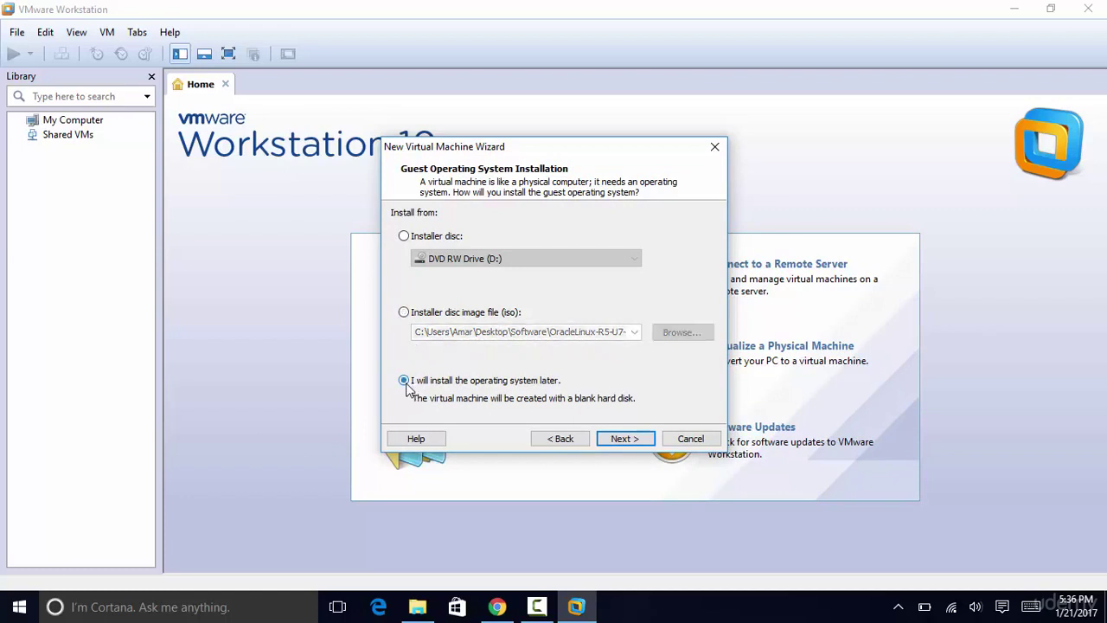
left_click(629, 440)
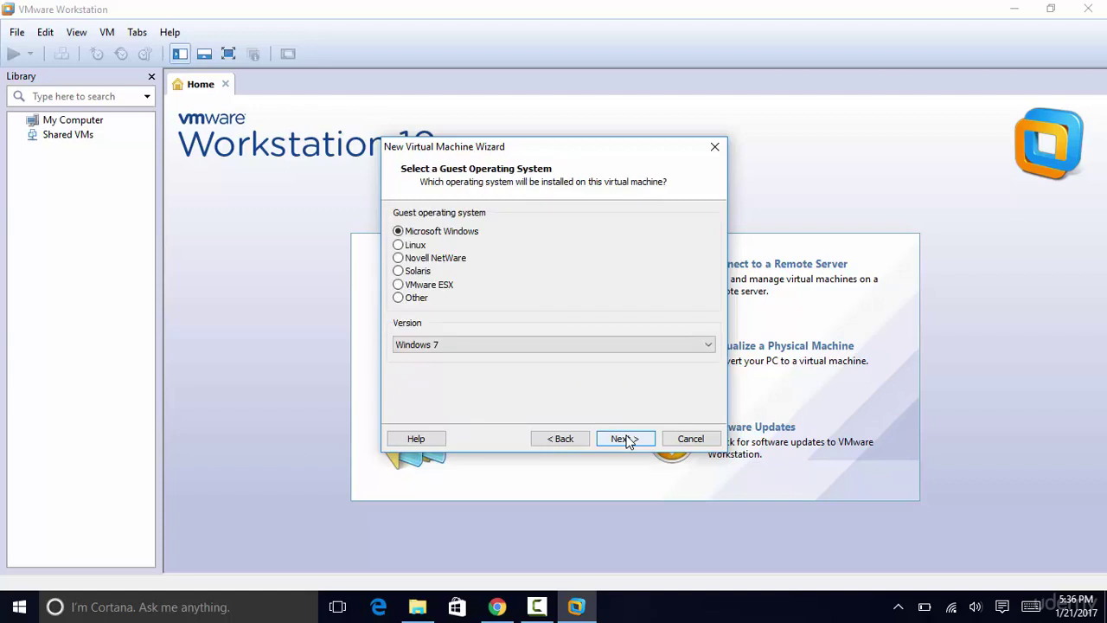
left_click(399, 246)
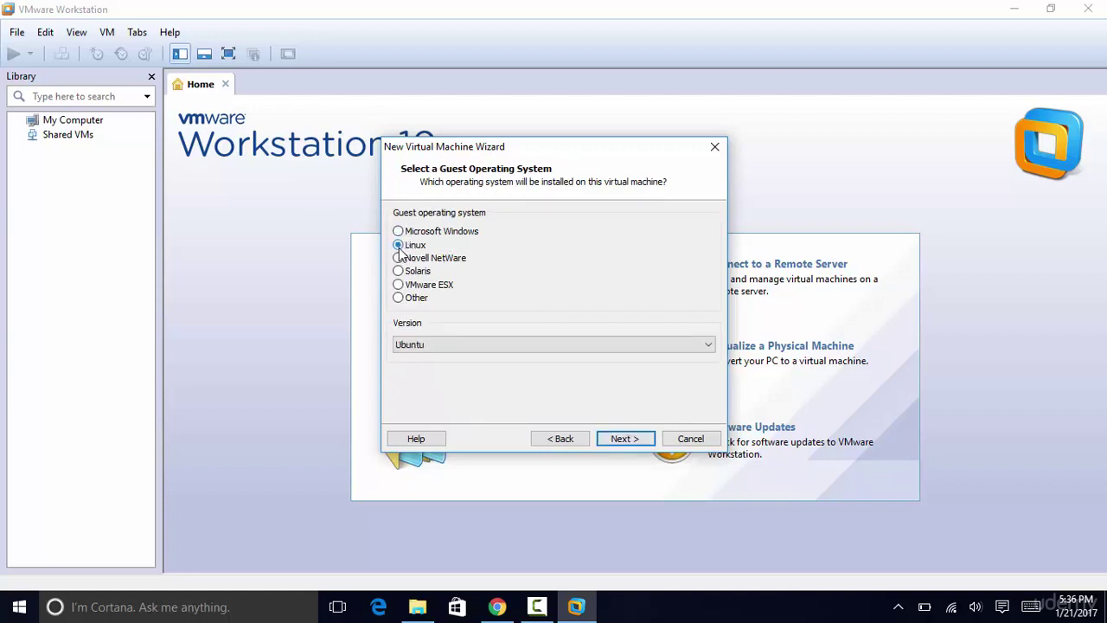
left_click(708, 346)
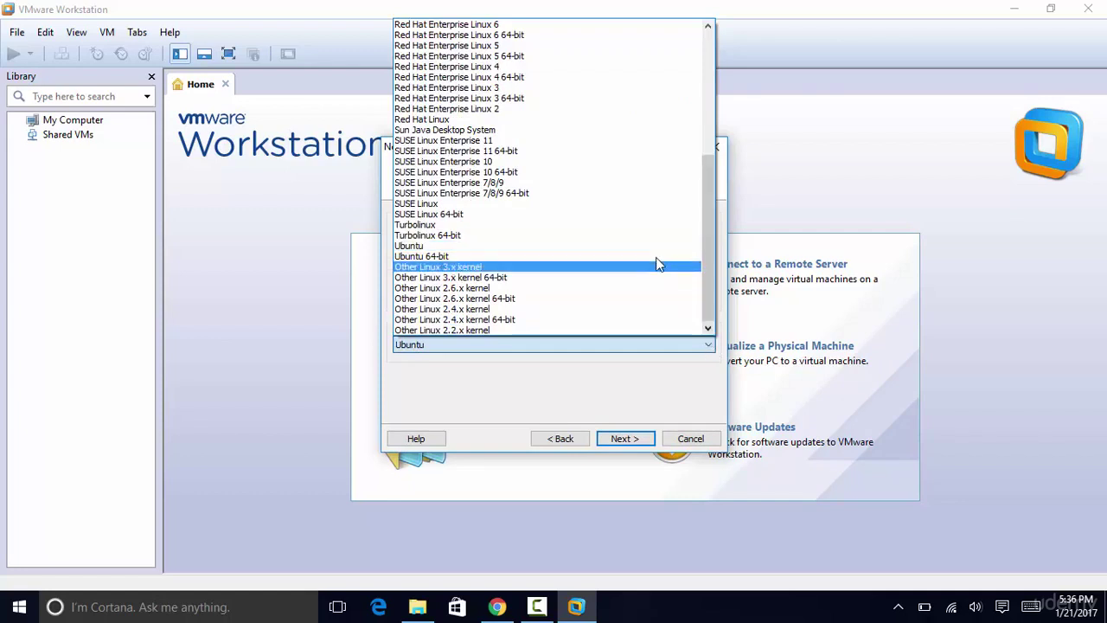
left_click(522, 56)
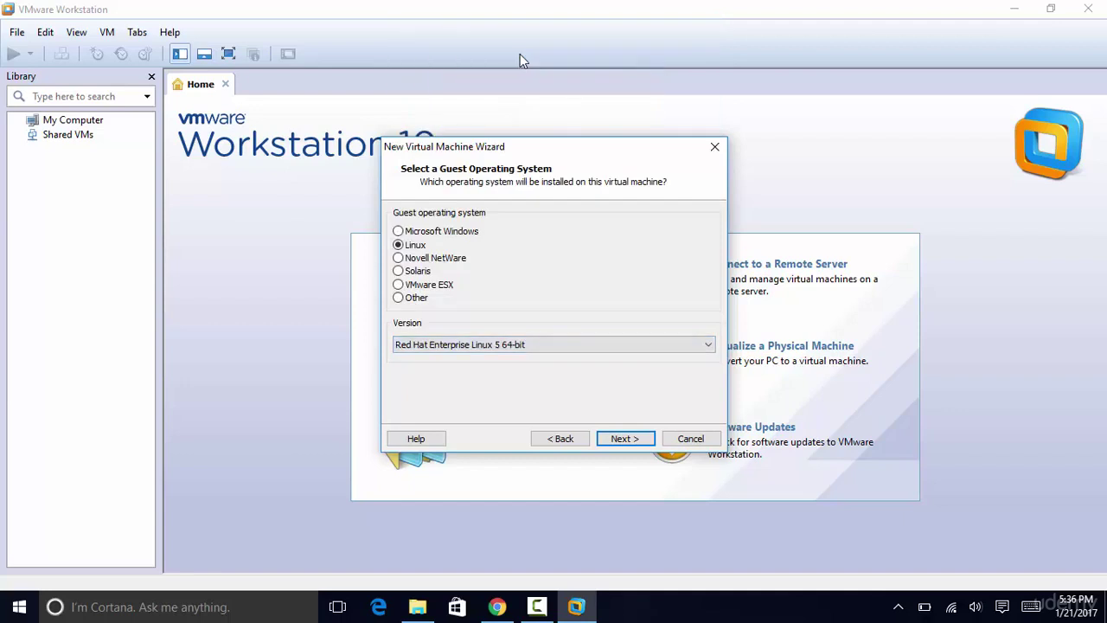
Step: Name the virtual machine OracleDatabase, located at C:\Virtual Machines\OracleDatabase
left_click(638, 440)
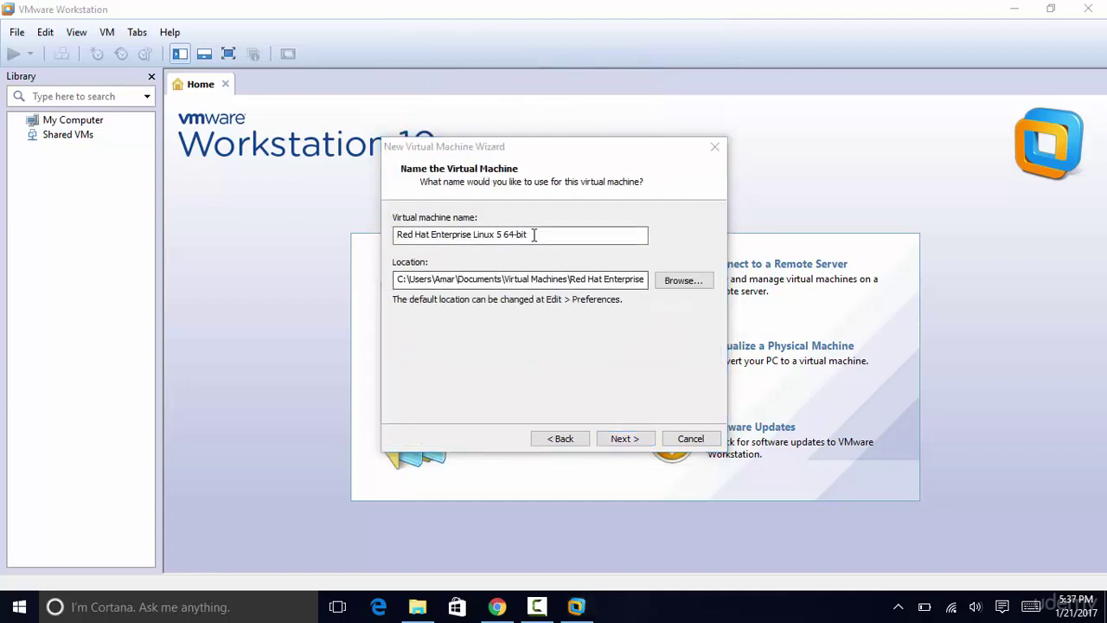
left_click_drag(547, 234, 393, 234)
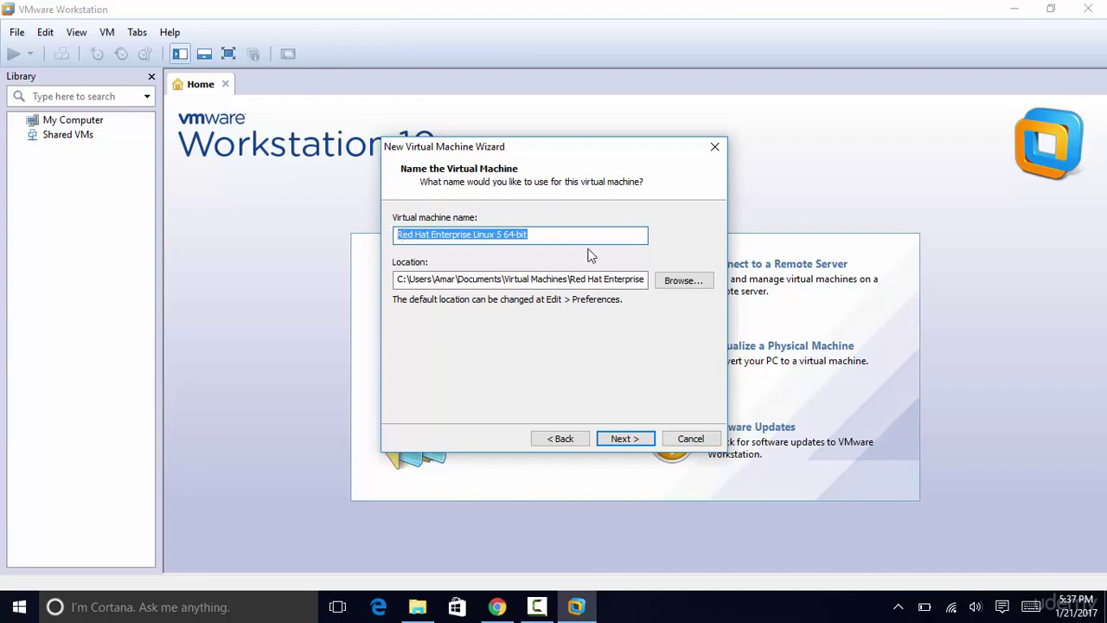
type("Oracle")
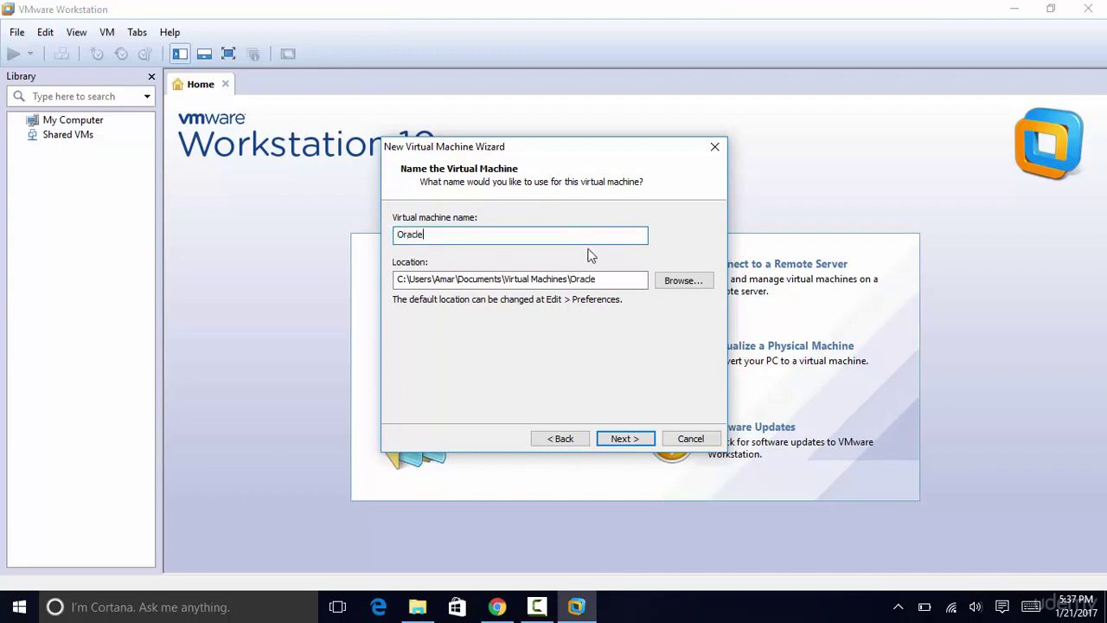
type("Database")
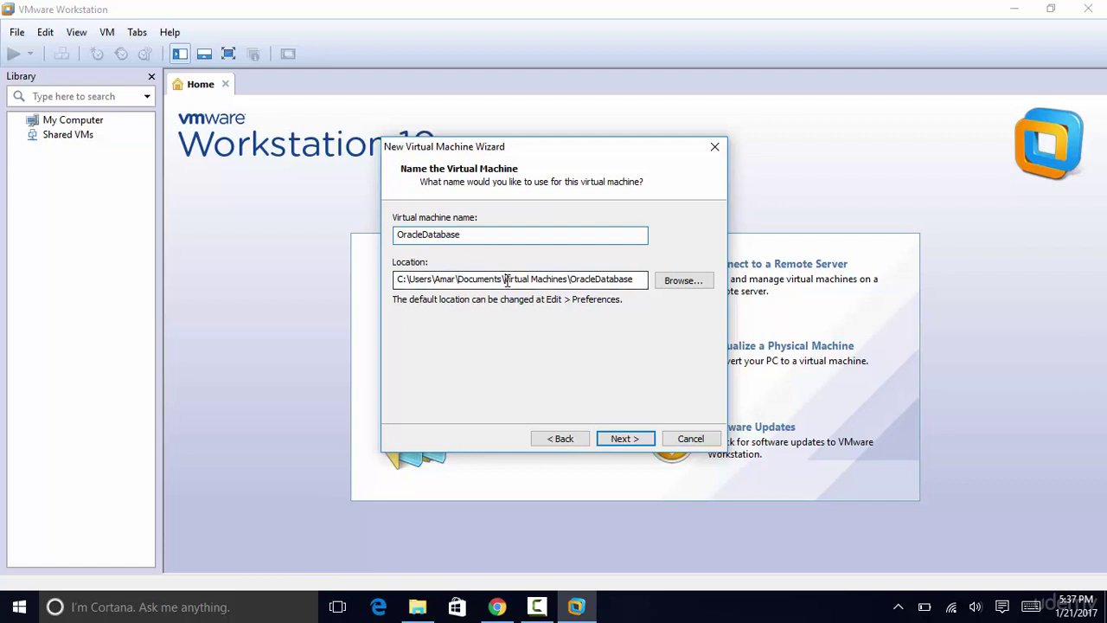
left_click_drag(508, 280, 410, 279)
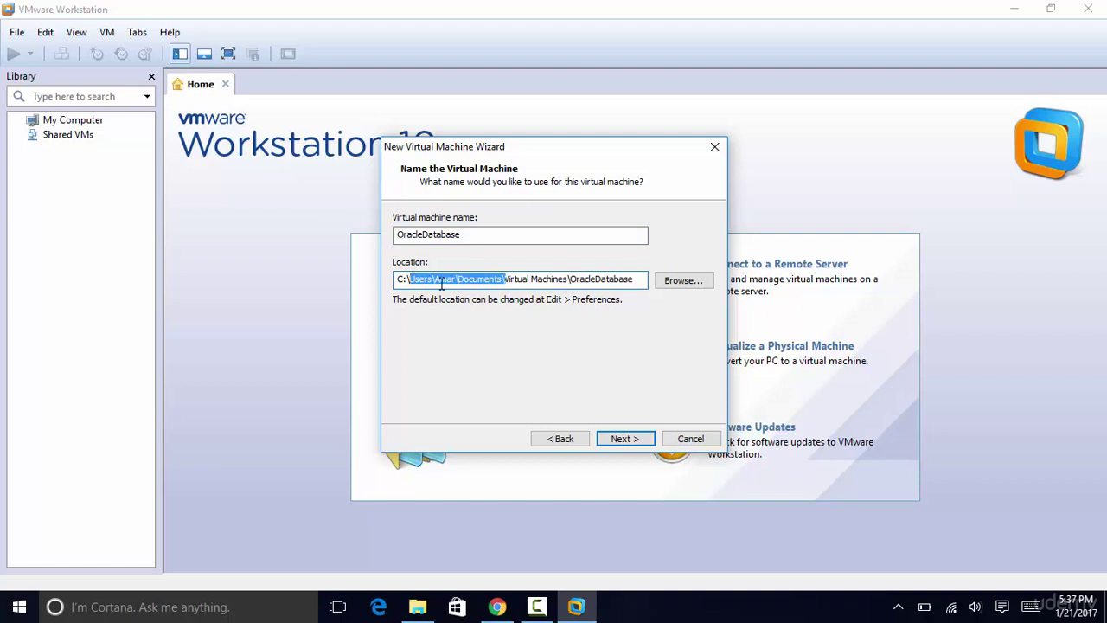
key("BackSpace")
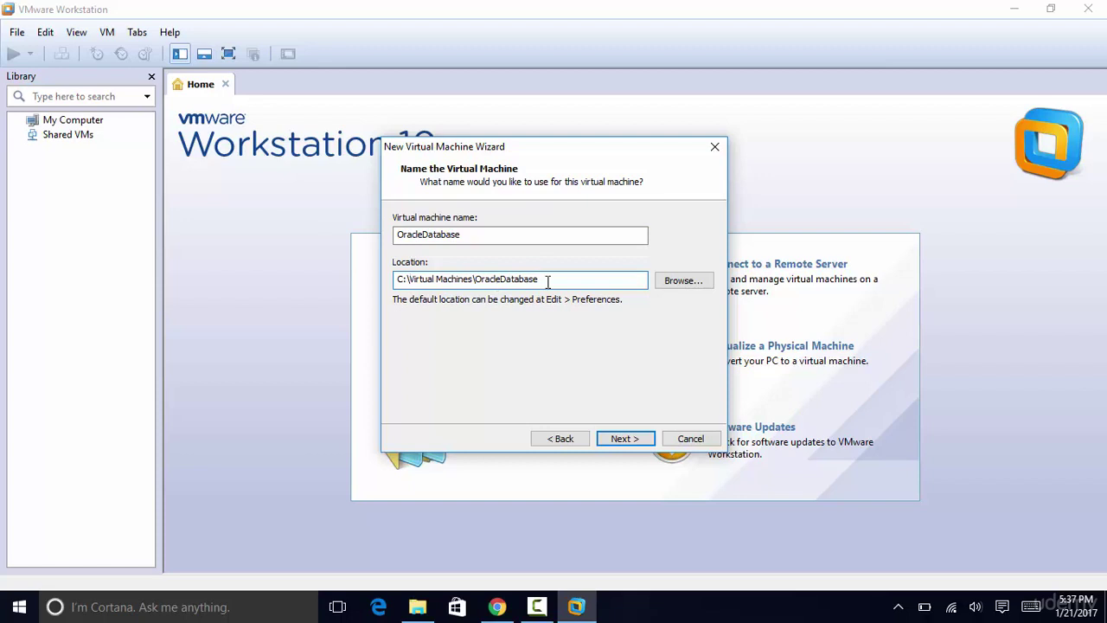
Step: Give it an 80 GB virtual disk stored as a single file
left_click(631, 442)
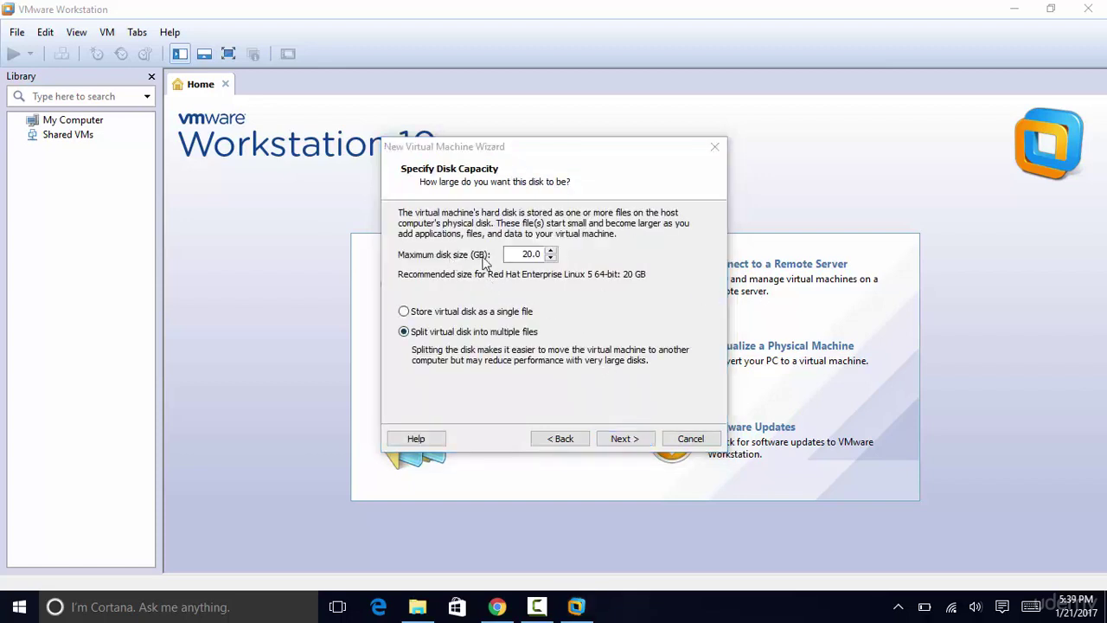
left_click(526, 254)
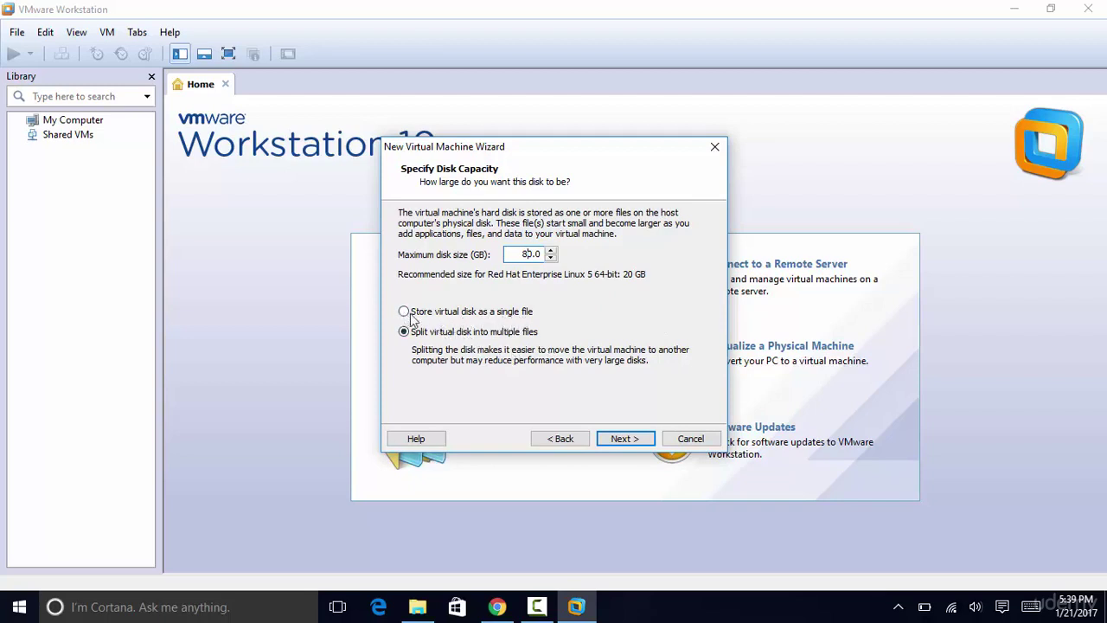
left_click(629, 445)
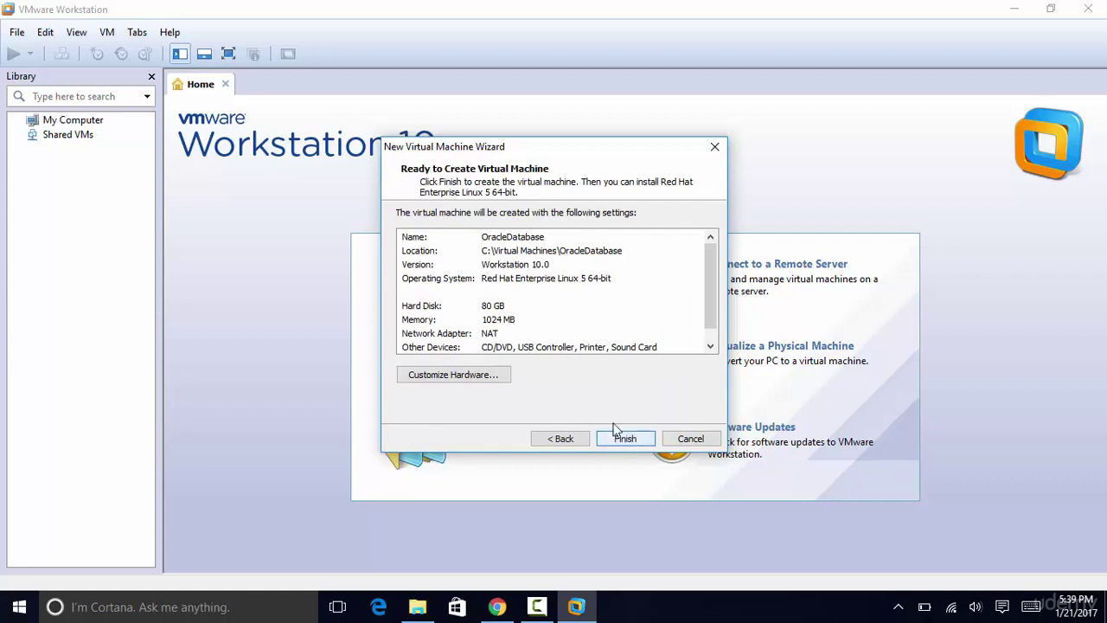
Step: Set the New CD/DVD drive to the Oracle Linux ISO image file and finish creating OracleDatabase
left_click(490, 378)
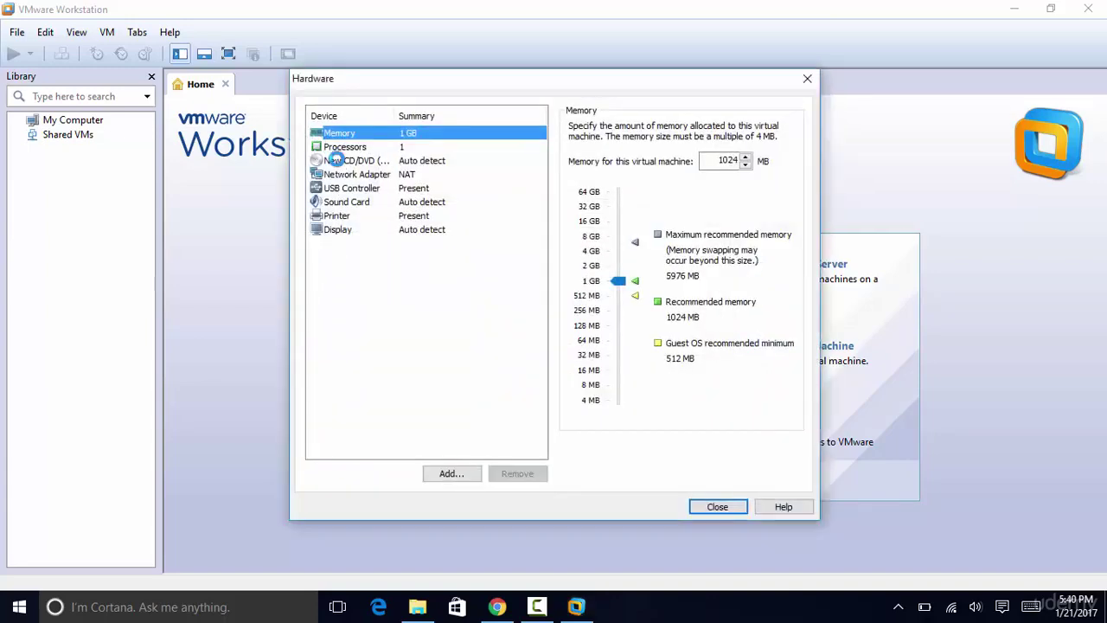
left_click(336, 160)
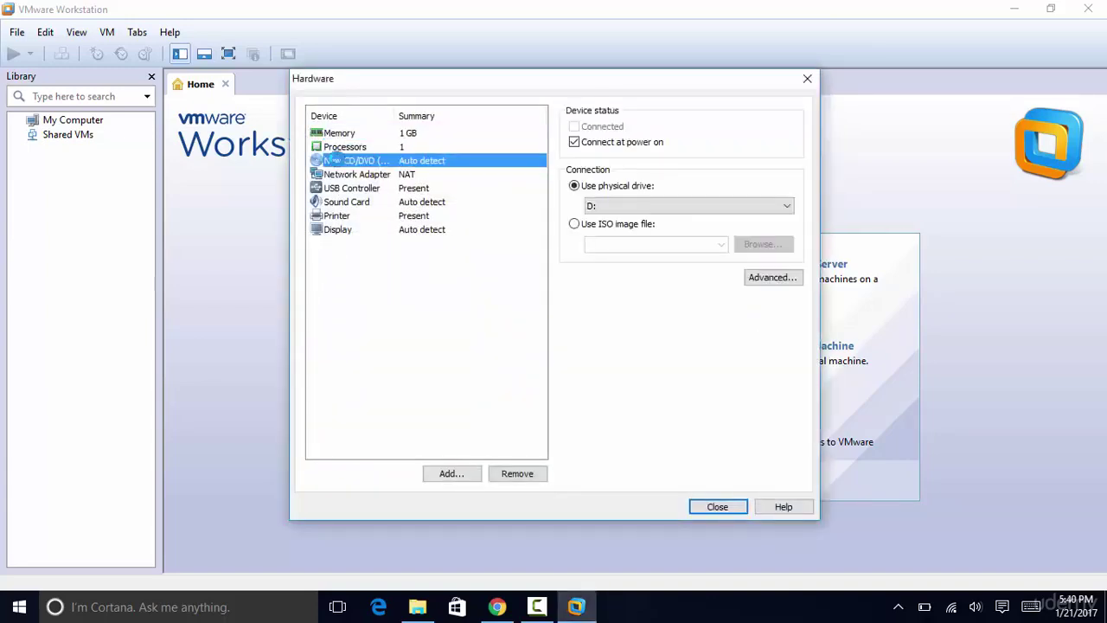
left_click(575, 226)
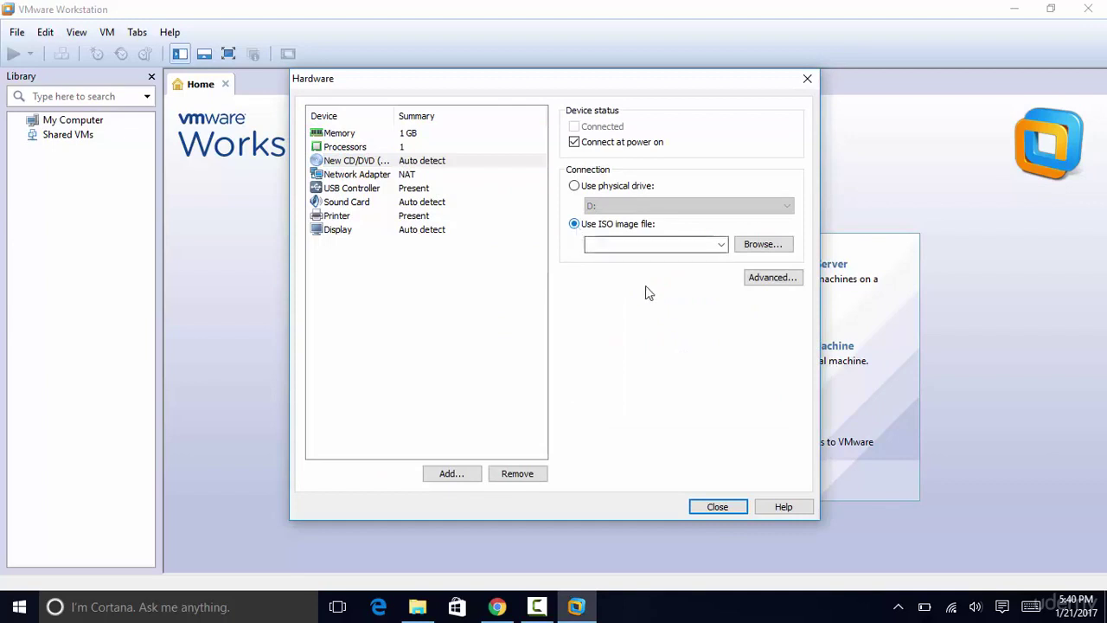
left_click(750, 248)
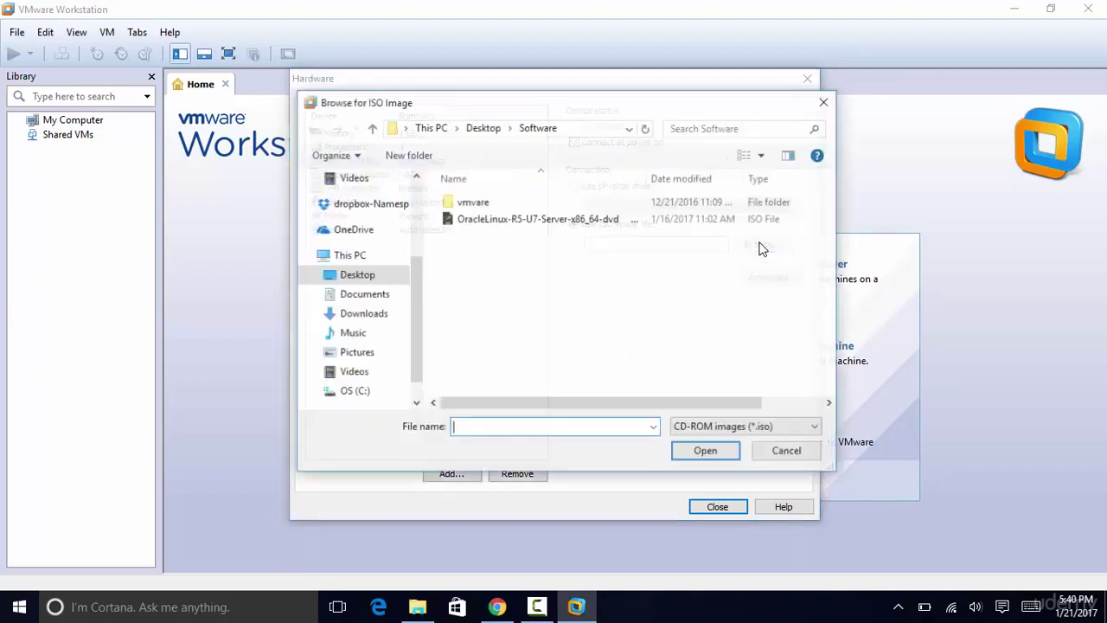
left_click(552, 223)
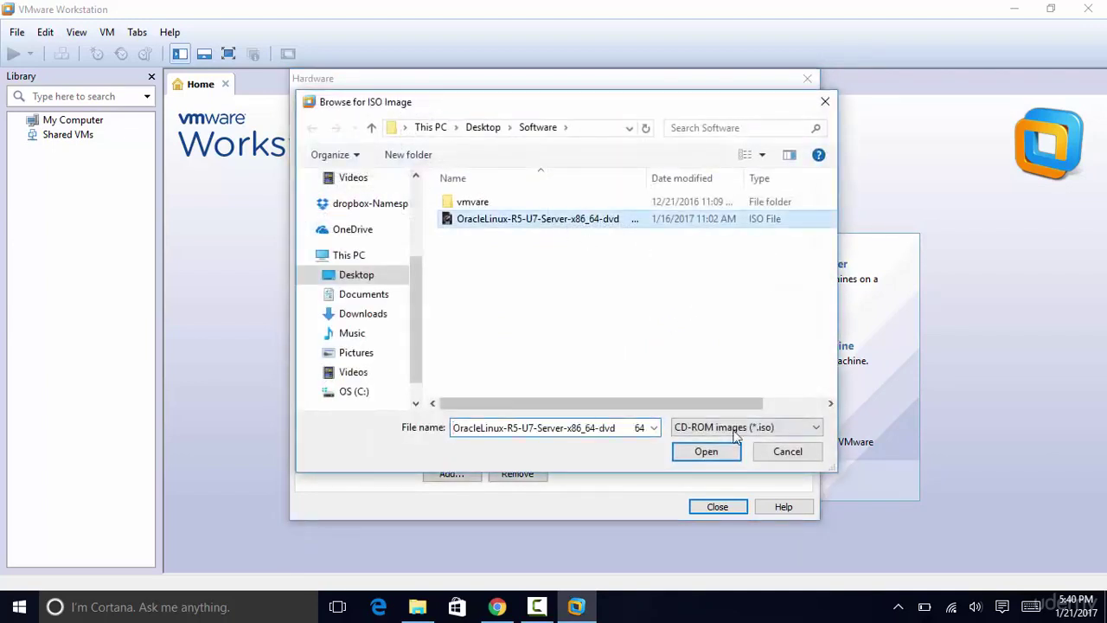
left_click(706, 452)
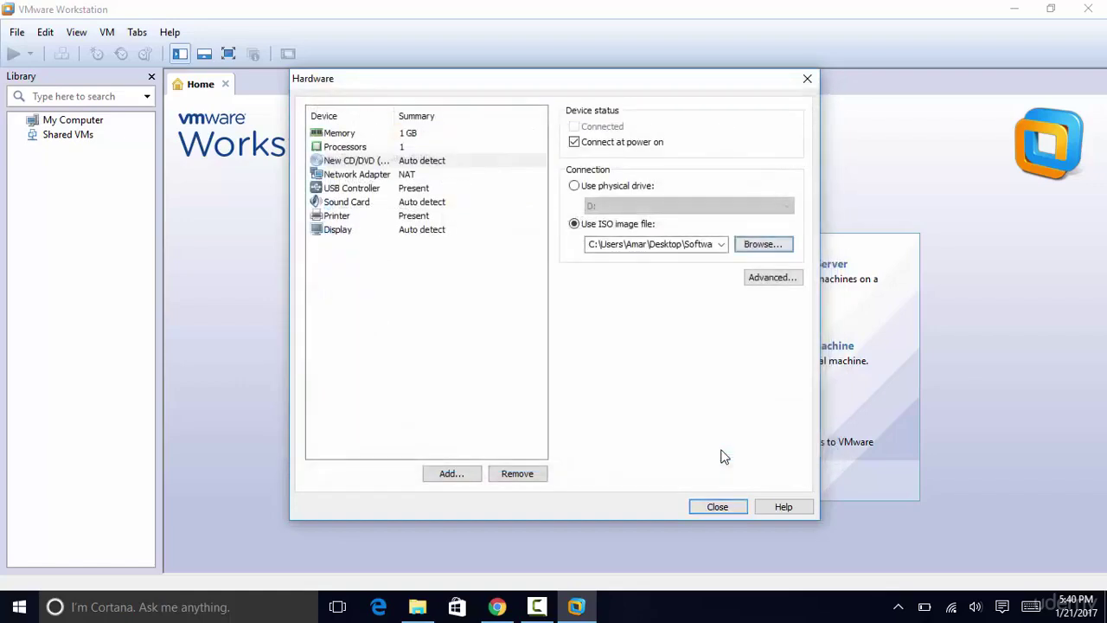
left_click(718, 507)
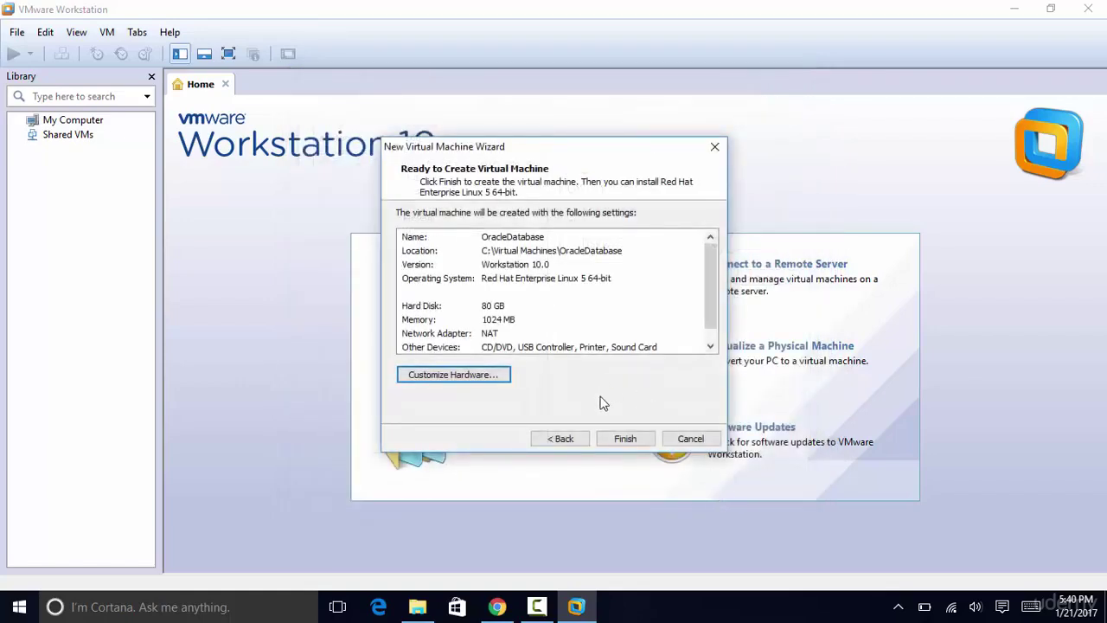
left_click(638, 440)
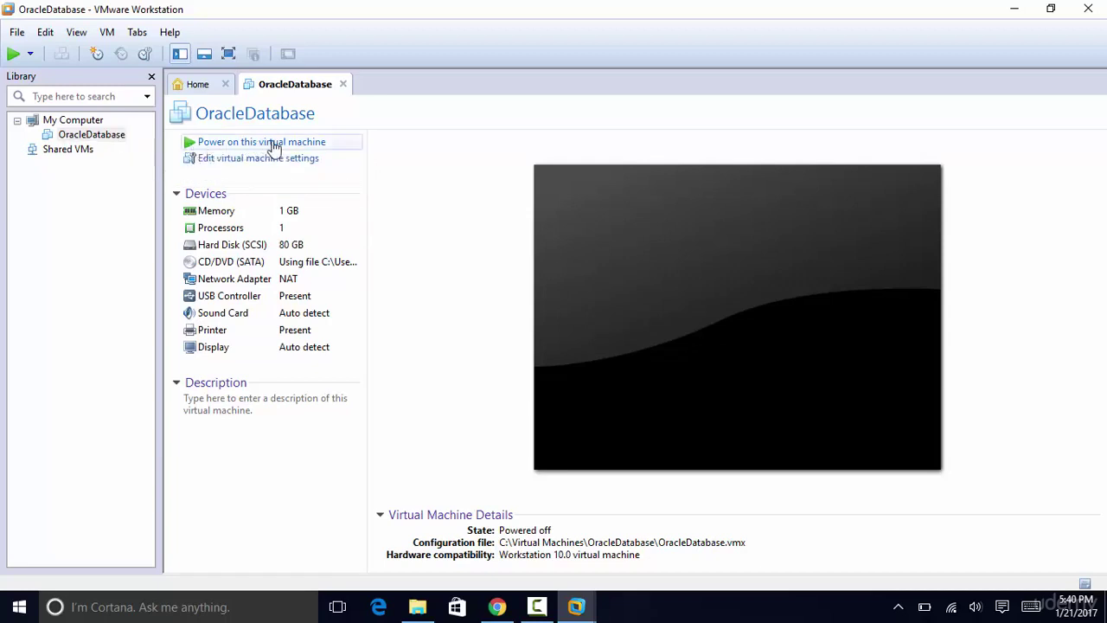
Step: Power on OracleDatabase and dismiss the keyboard-hook timeout and removable-devices notices
left_click(274, 144)
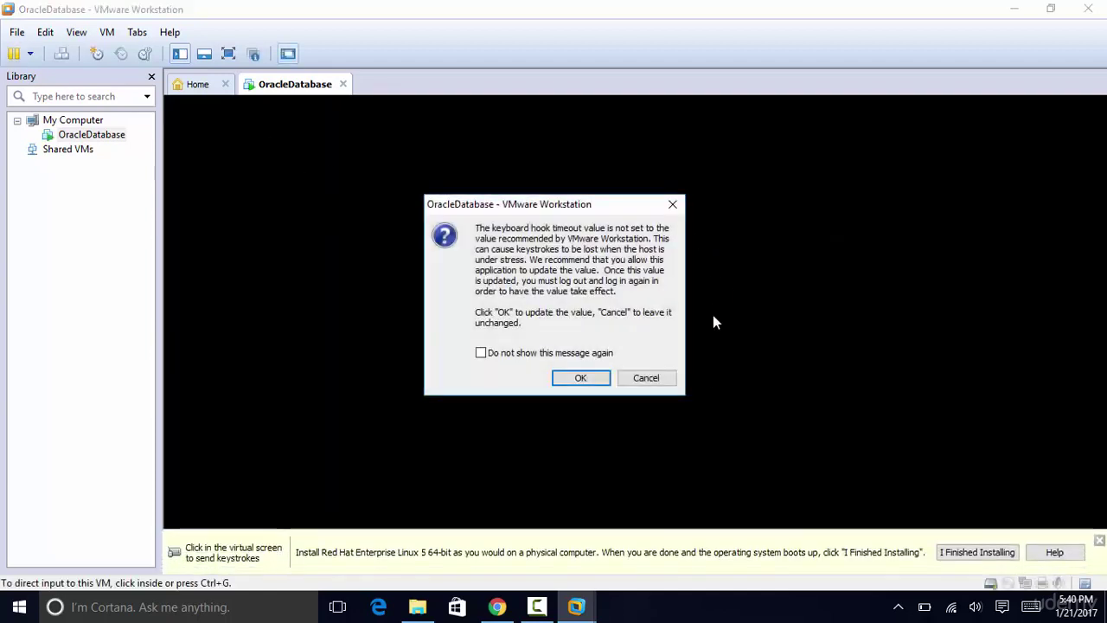
left_click(481, 353)
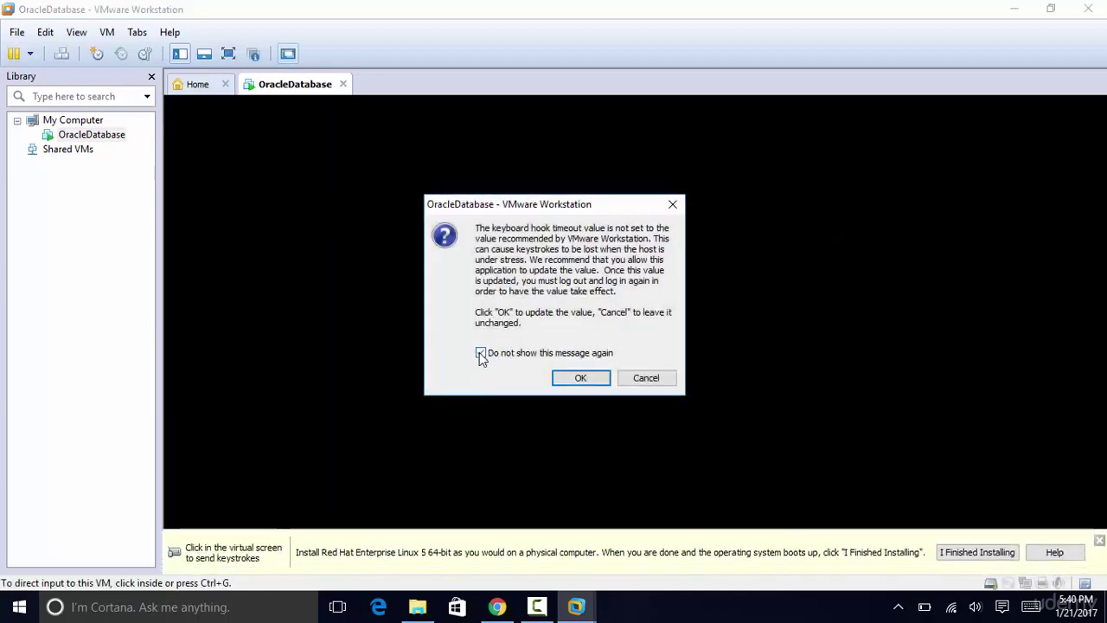
left_click(581, 378)
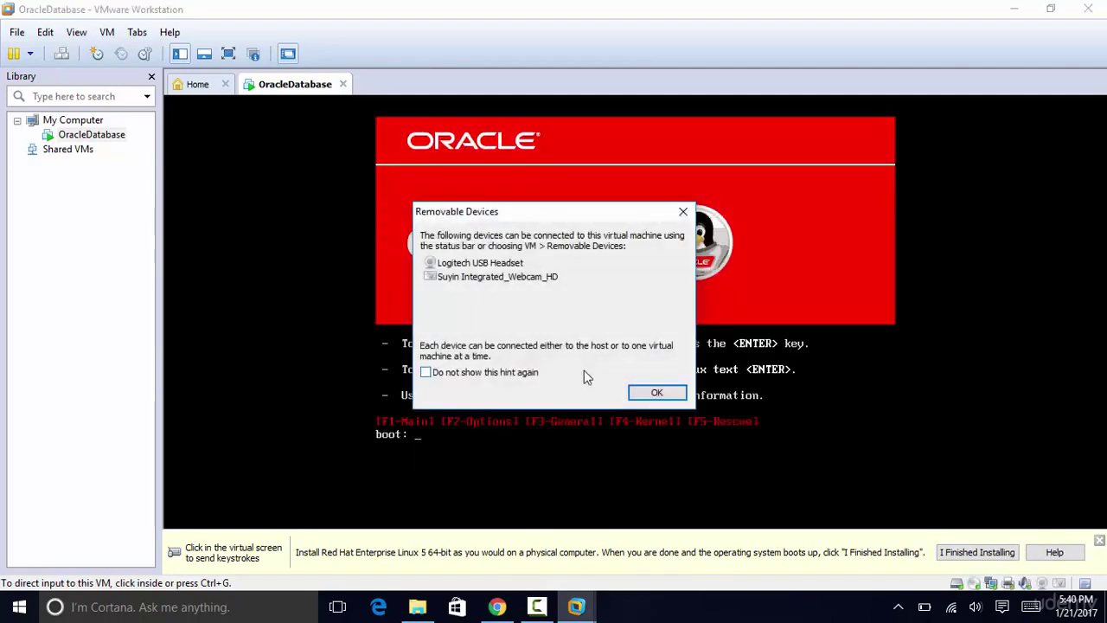
left_click(657, 393)
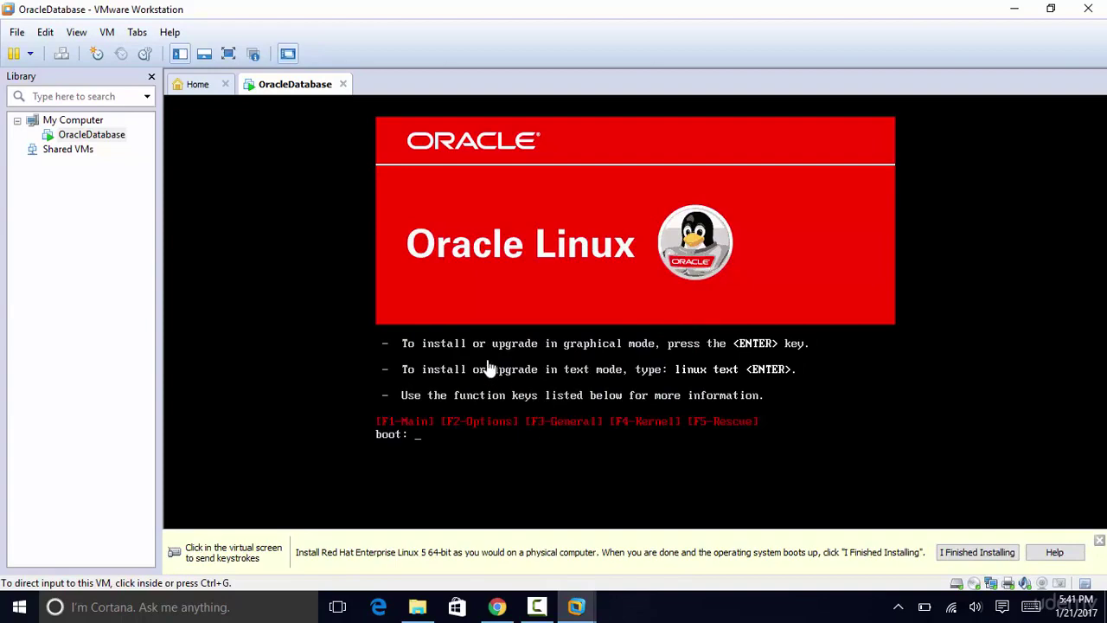
Step: Boot the graphical installer, skip the CD media test, and pass the welcome screen
key("Return")
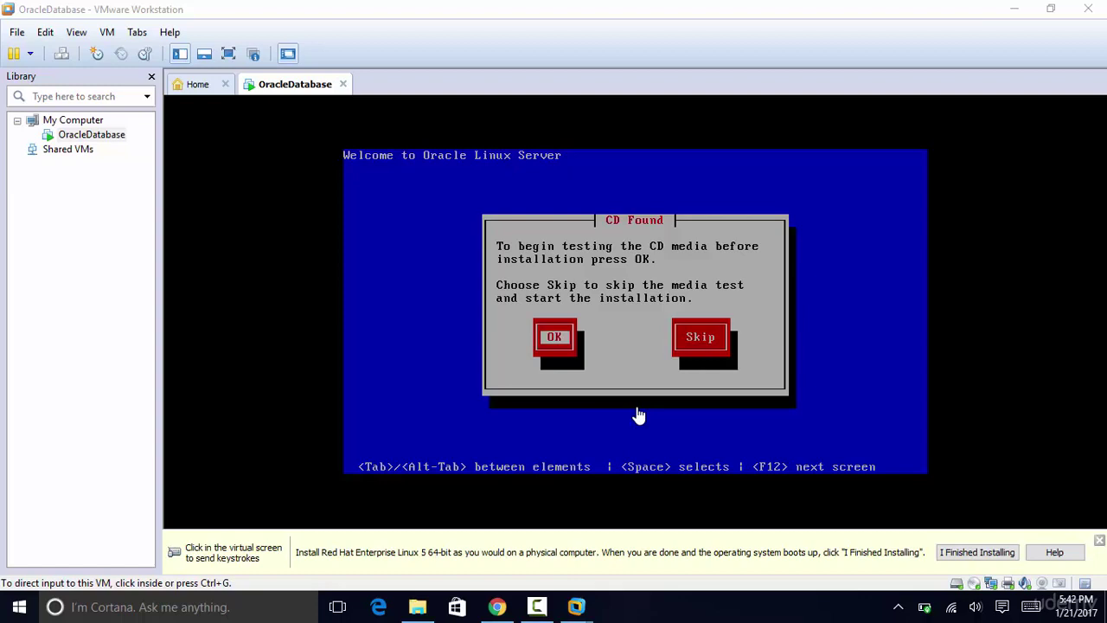
left_click(637, 415)
key("Tab")
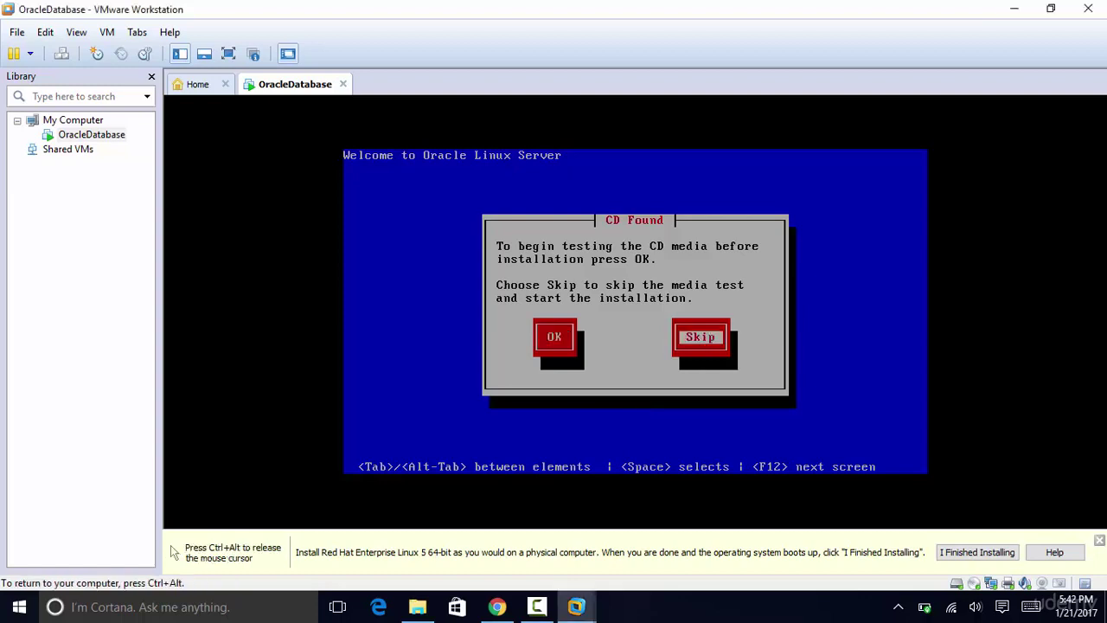
key("Return")
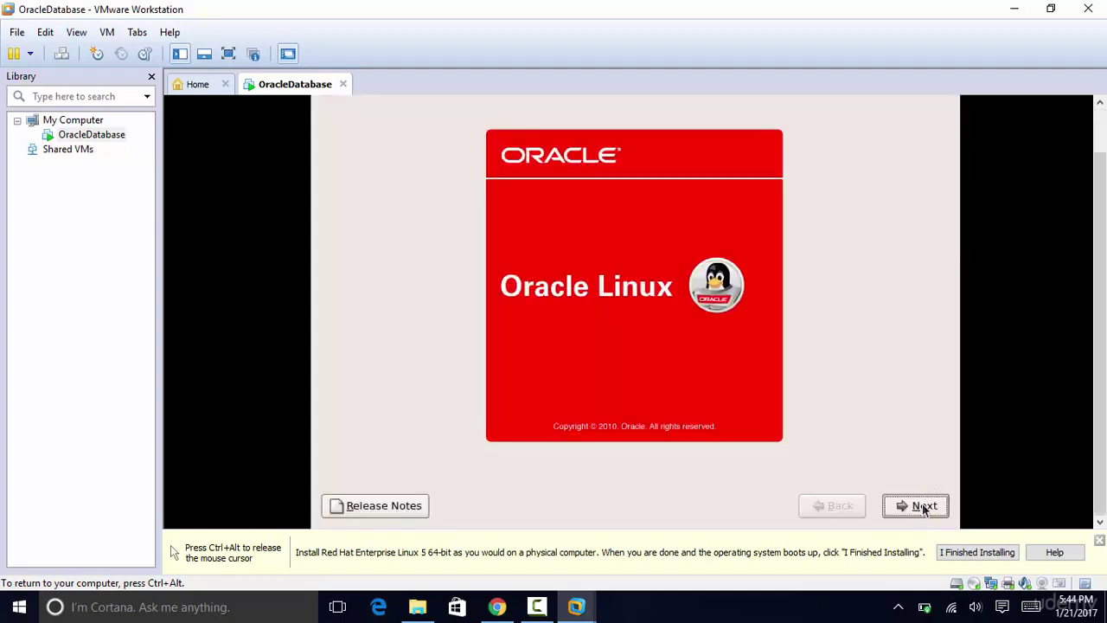
left_click(922, 507)
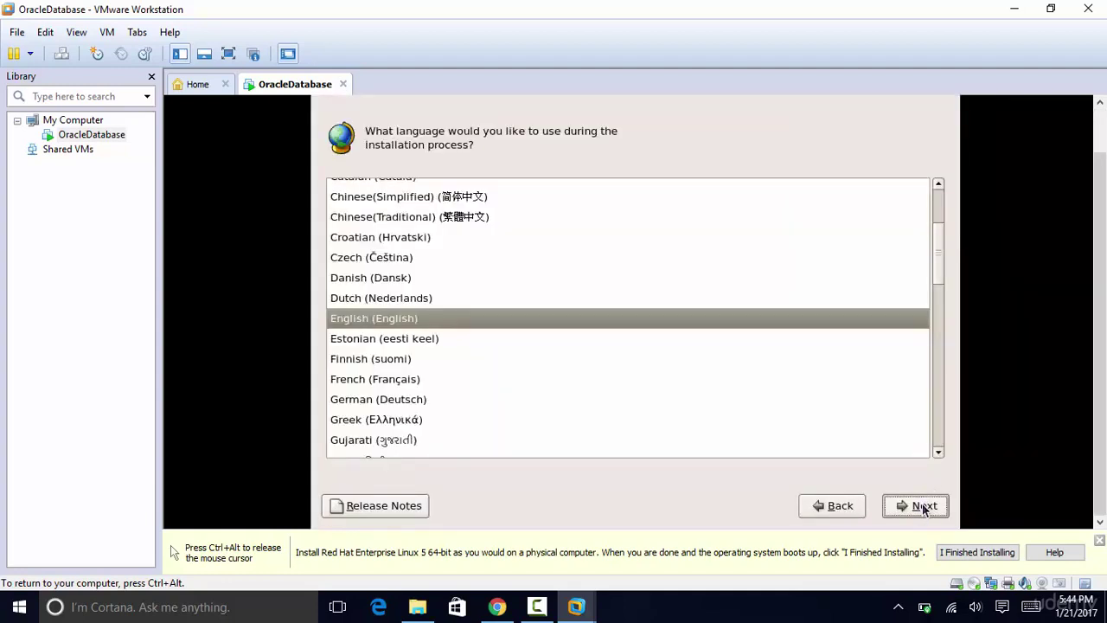
Step: Keep English and the U.S. English keyboard, and agree to initialize the drive
left_click(922, 507)
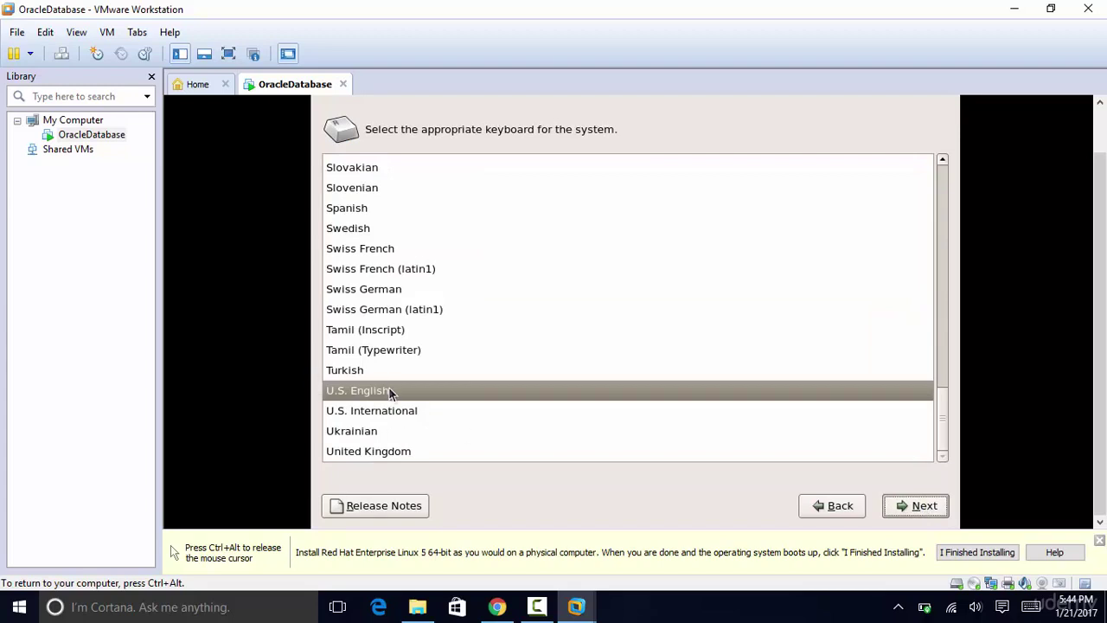
left_click(931, 512)
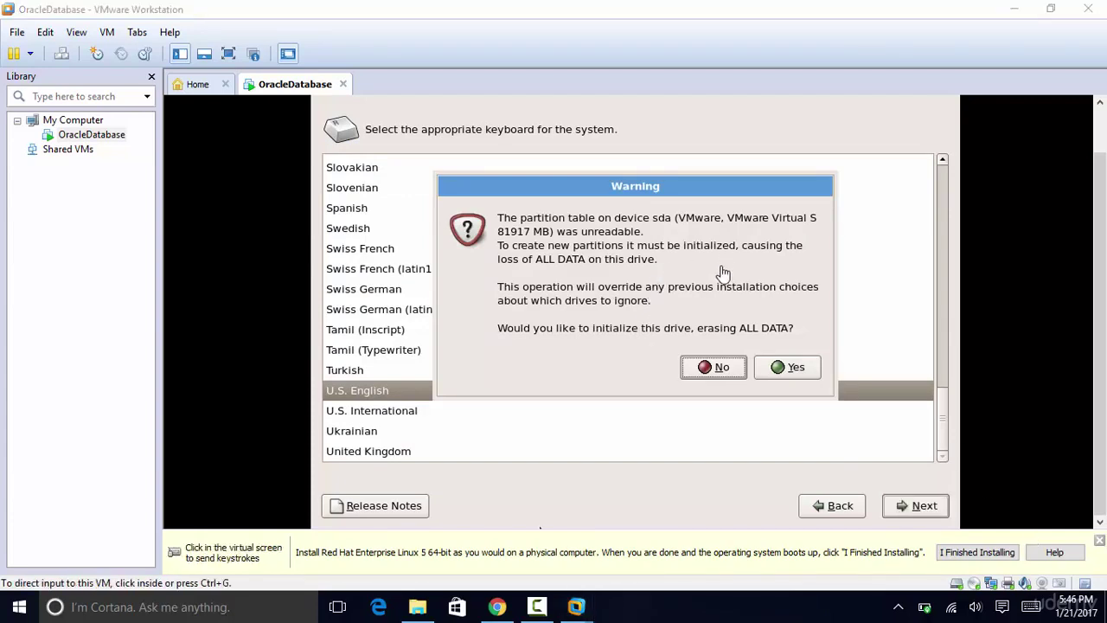
left_click(791, 367)
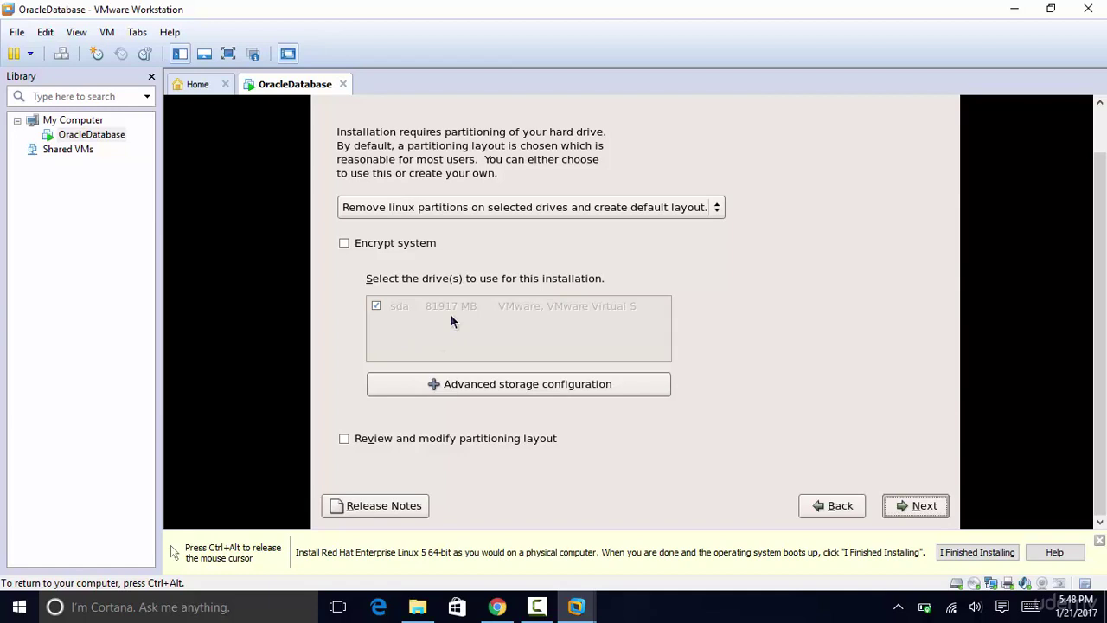
Step: Choose the Create custom layout partitioning option and proceed to the partition editor
left_click(531, 209)
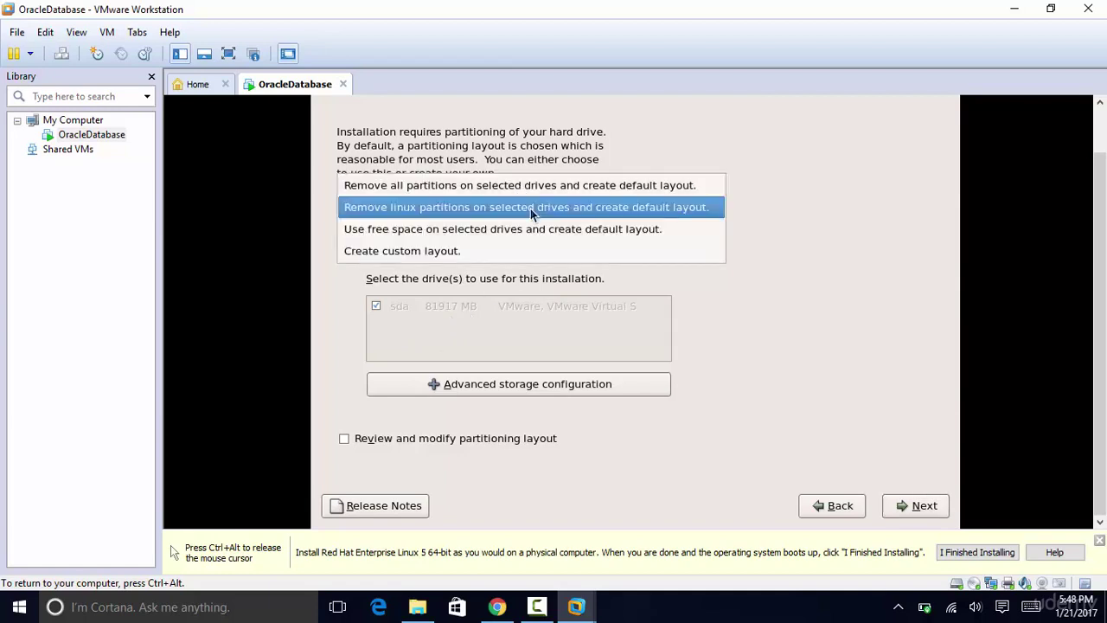
left_click(454, 256)
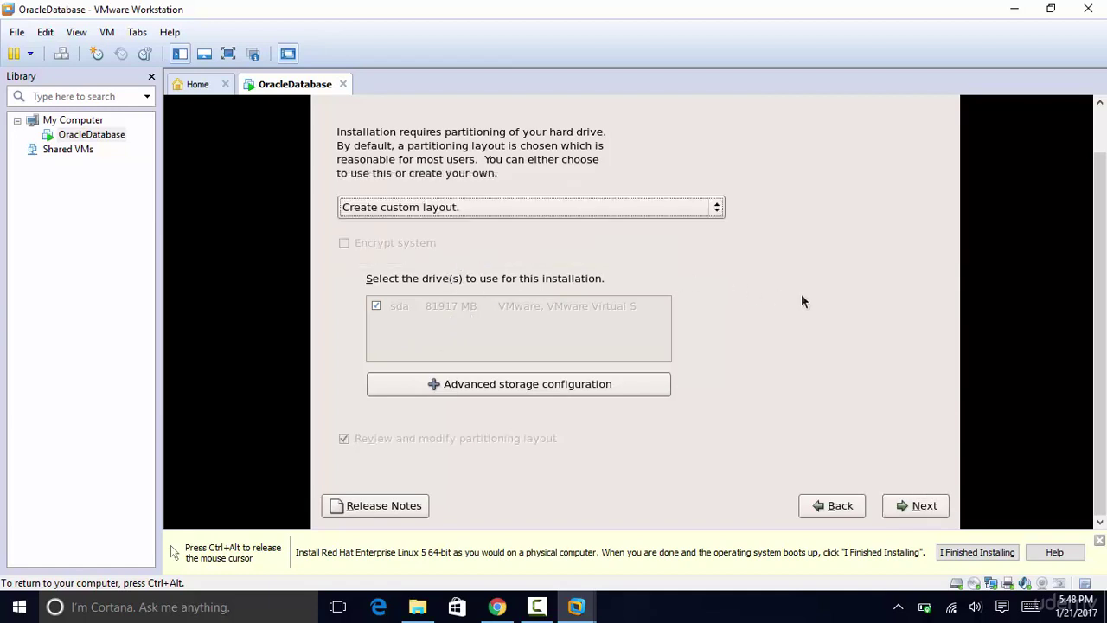
left_click(919, 505)
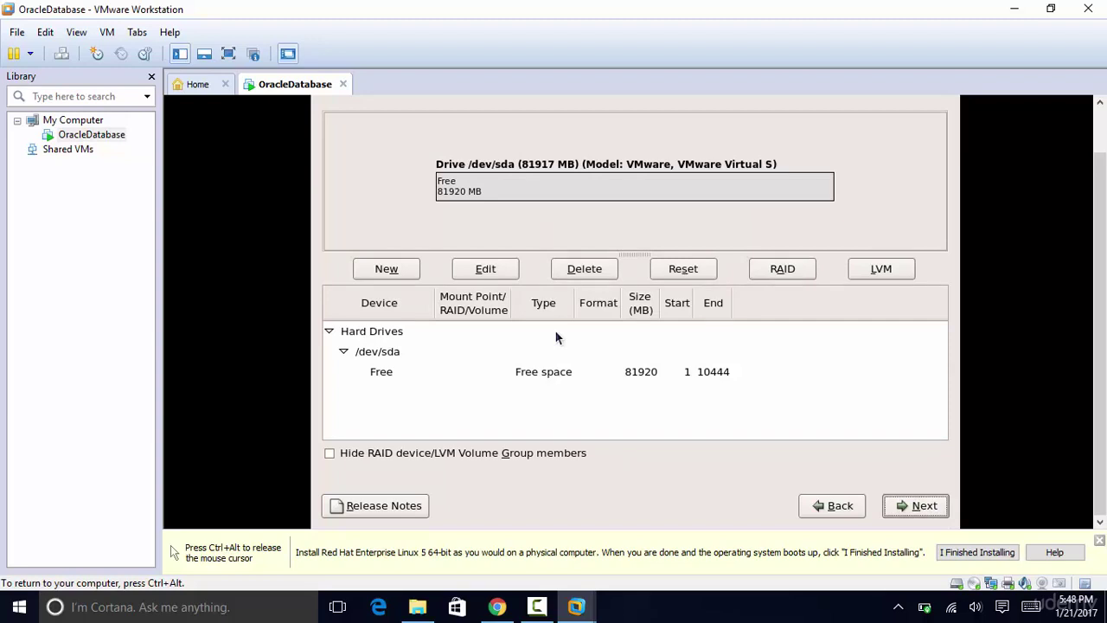
Step: Add a 3000 MB primary root (/) partition
left_click(386, 270)
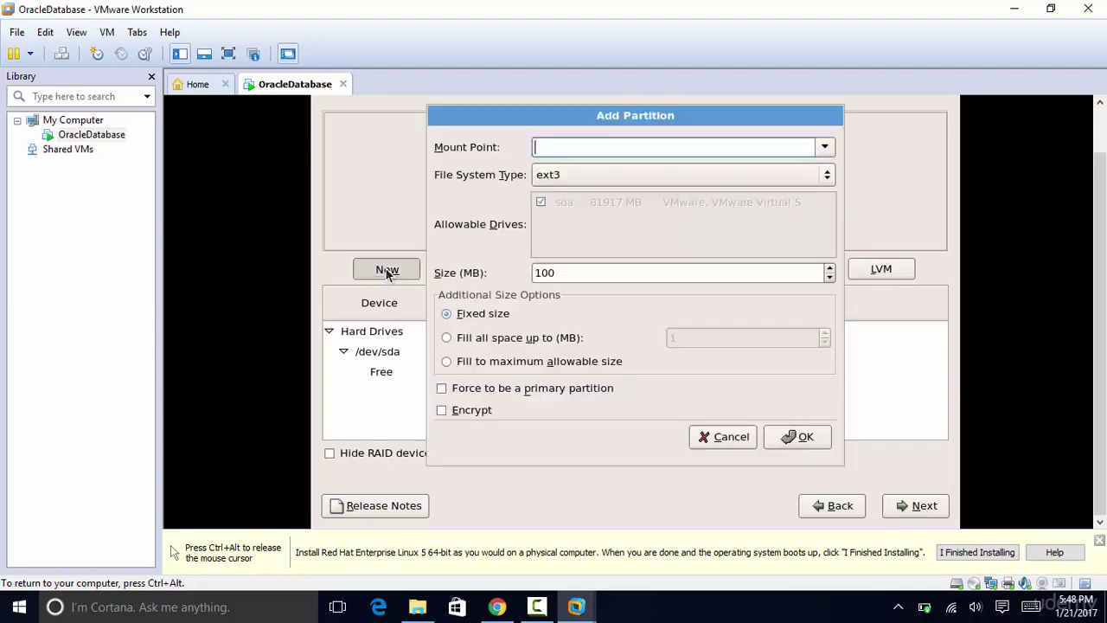
left_click(825, 149)
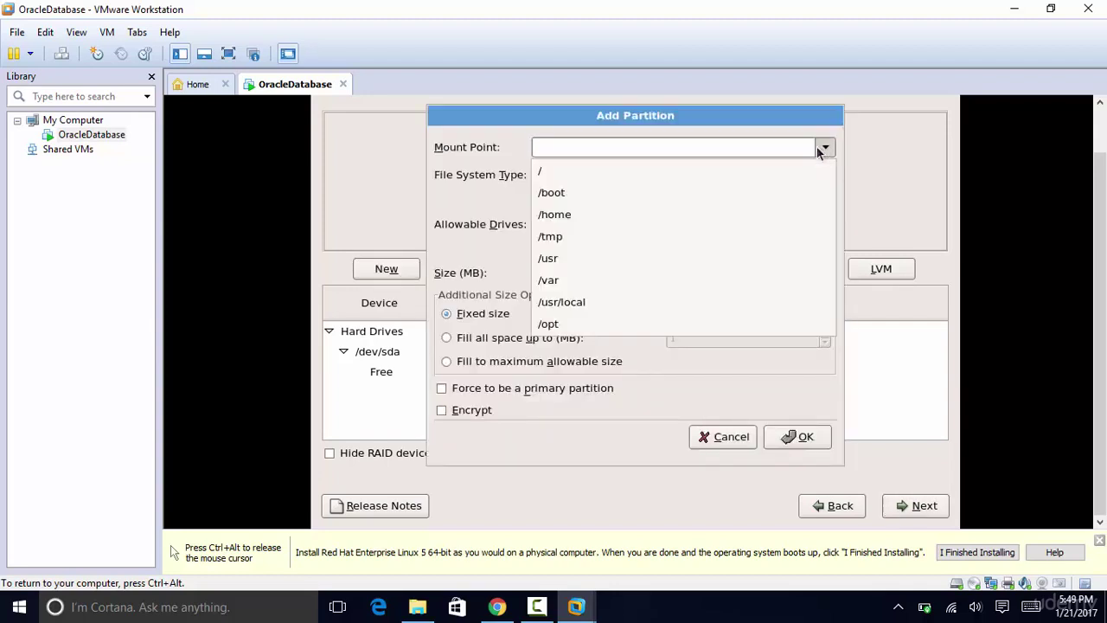
left_click(552, 176)
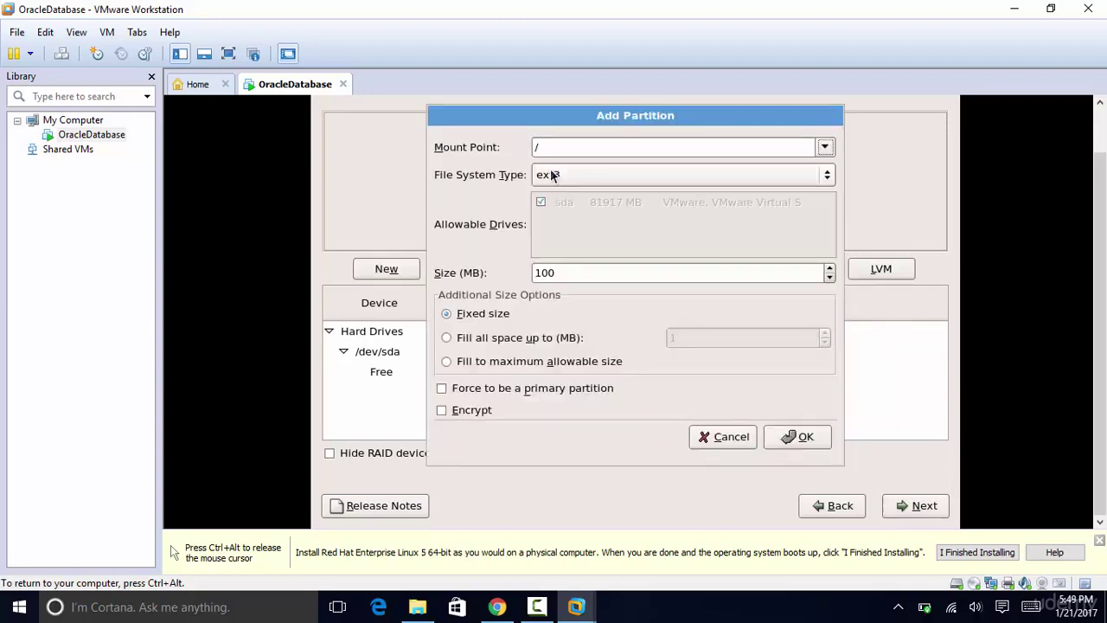
left_click(561, 271)
key("BackSpace")
key("BackSpace")
key("BackSpace")
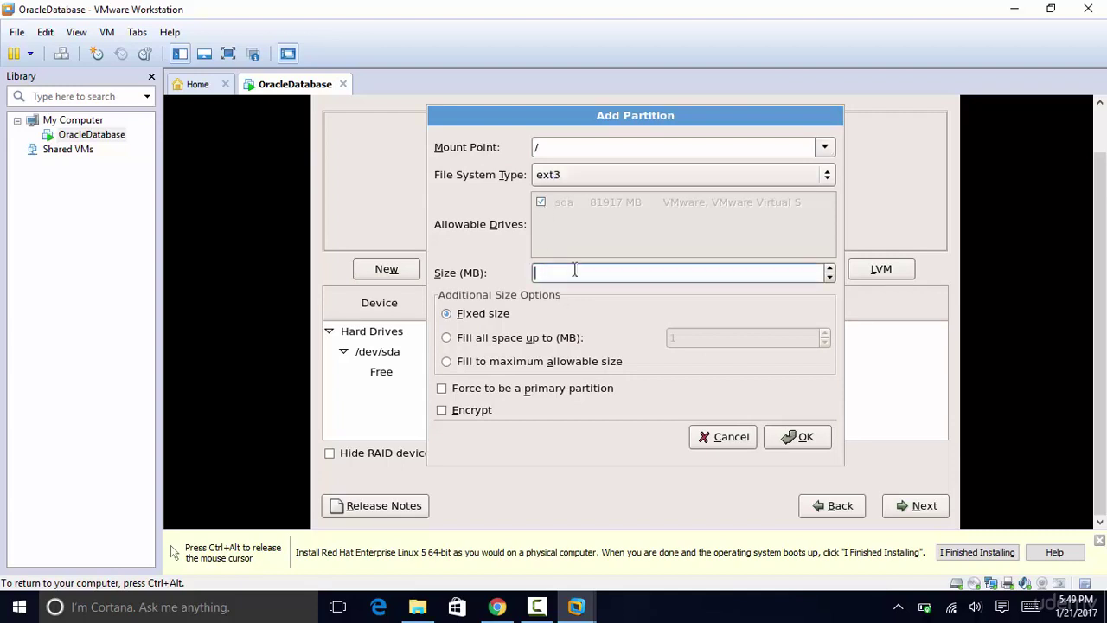
type("3000")
left_click(443, 389)
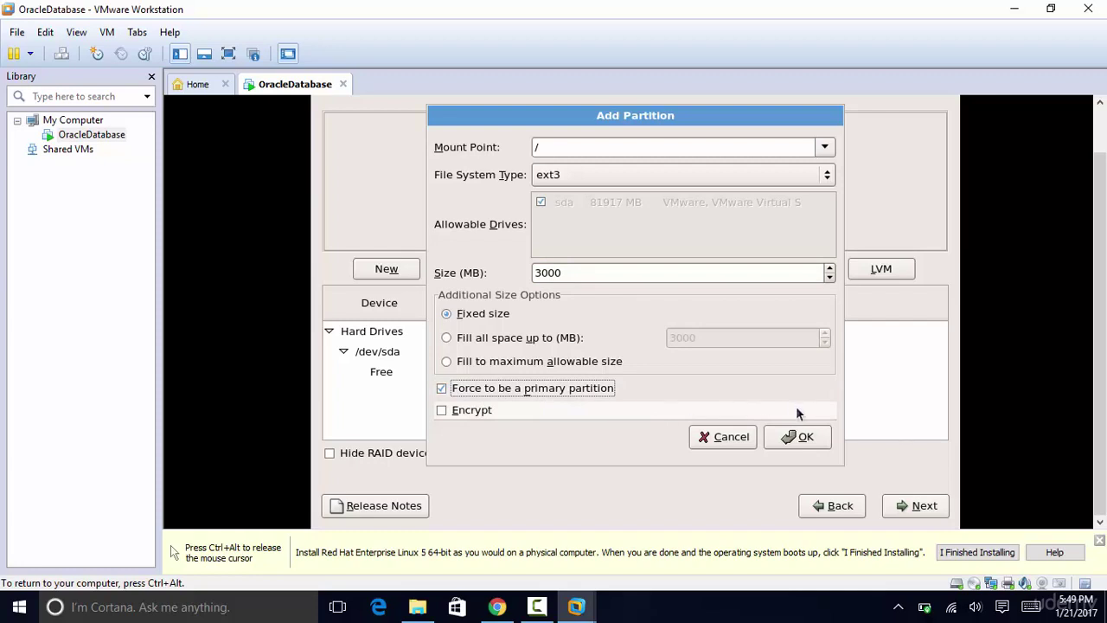
left_click(797, 438)
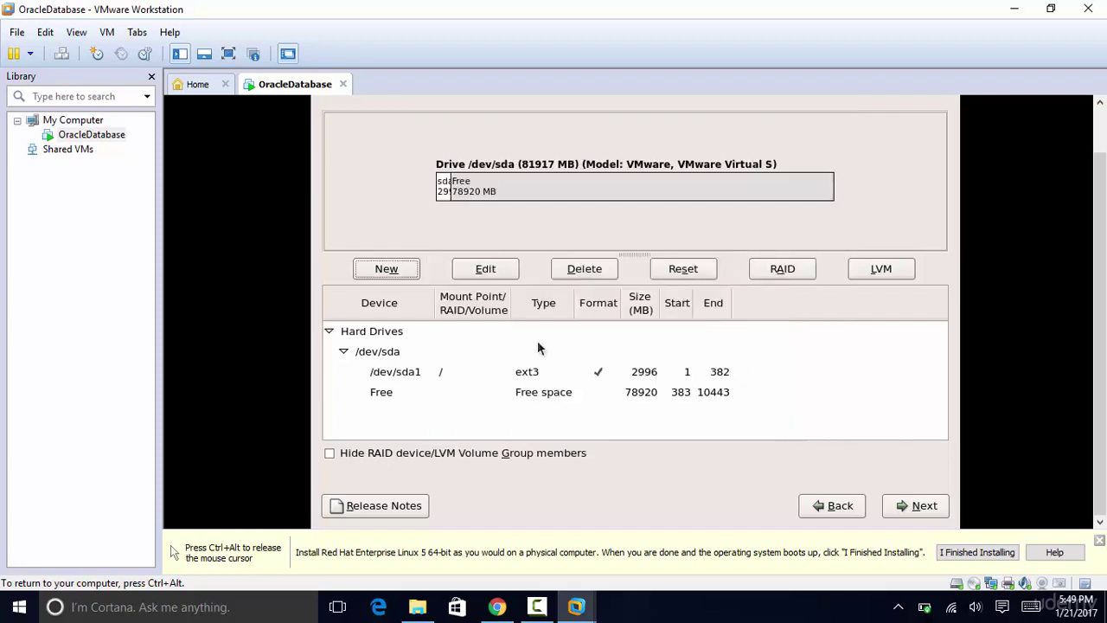
Step: Add a 2000 MB primary /boot partition
left_click(389, 266)
left_click(825, 147)
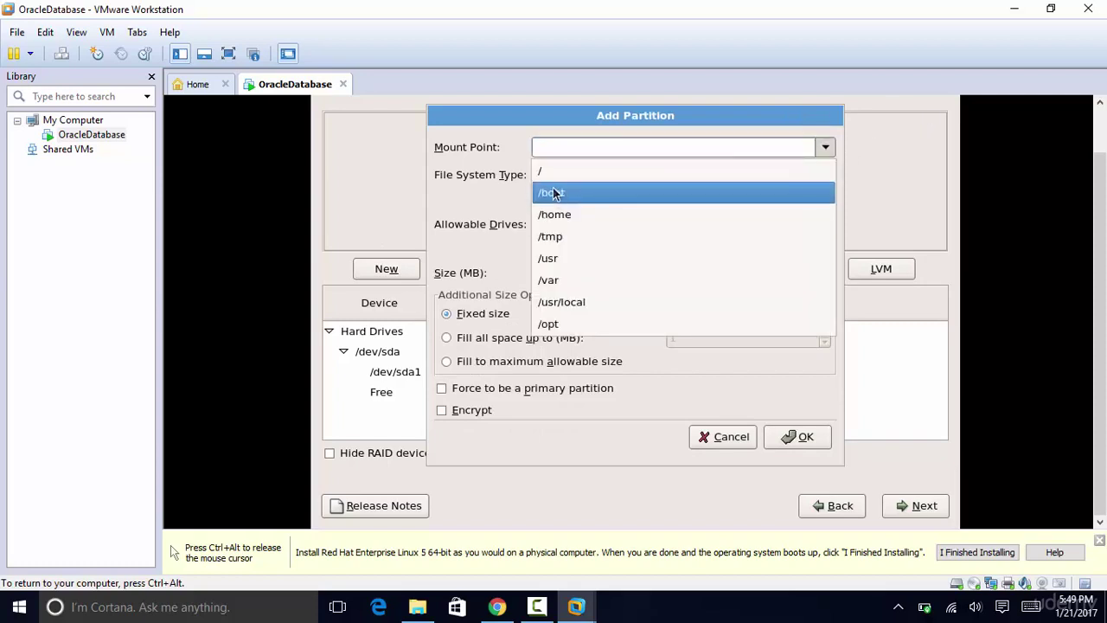
left_click(555, 193)
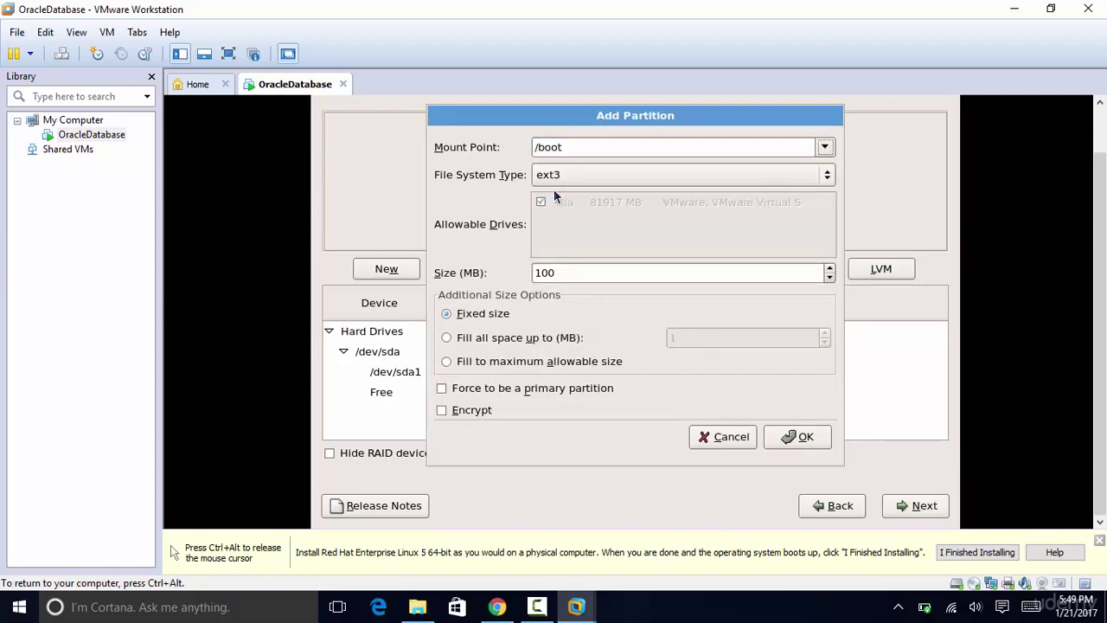
left_click(592, 273)
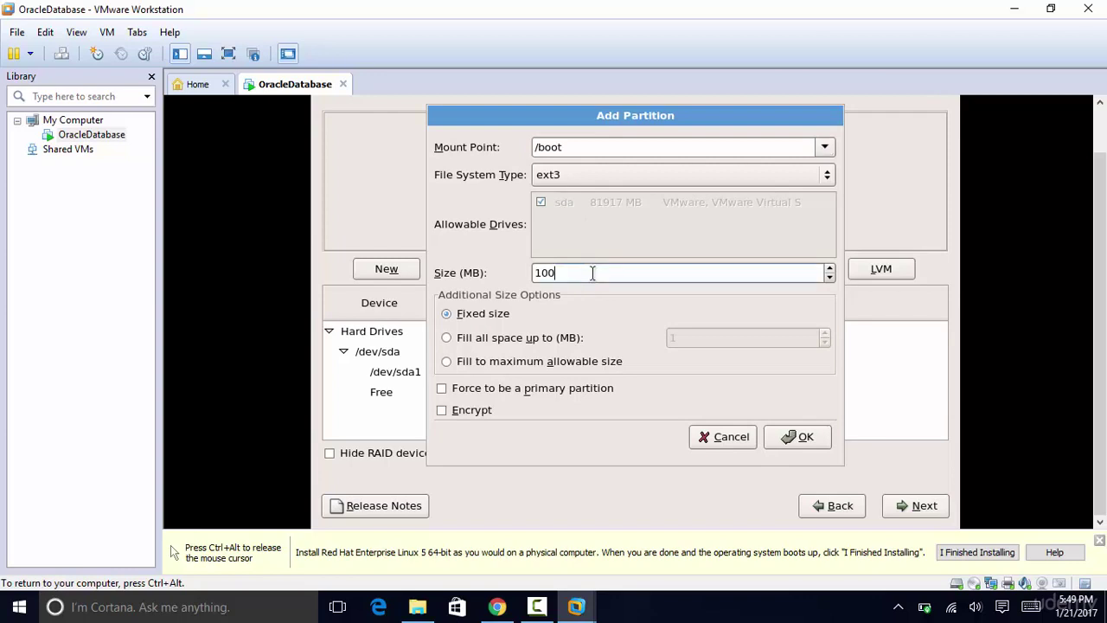
key("BackSpace")
key("BackSpace")
key("BackSpace")
type("2000")
left_click(442, 388)
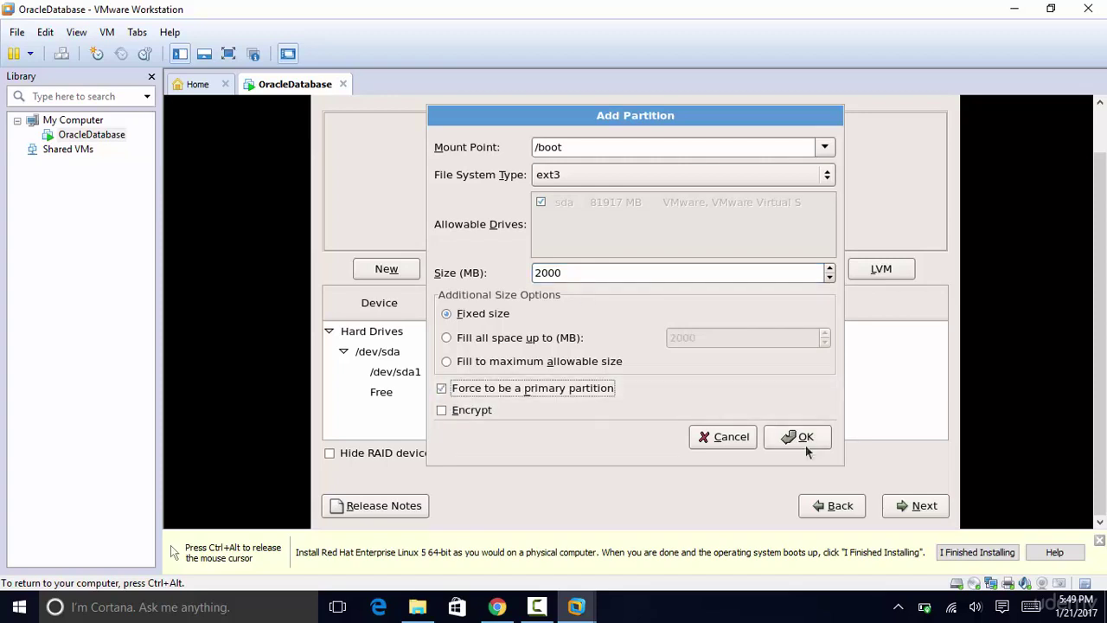
left_click(803, 437)
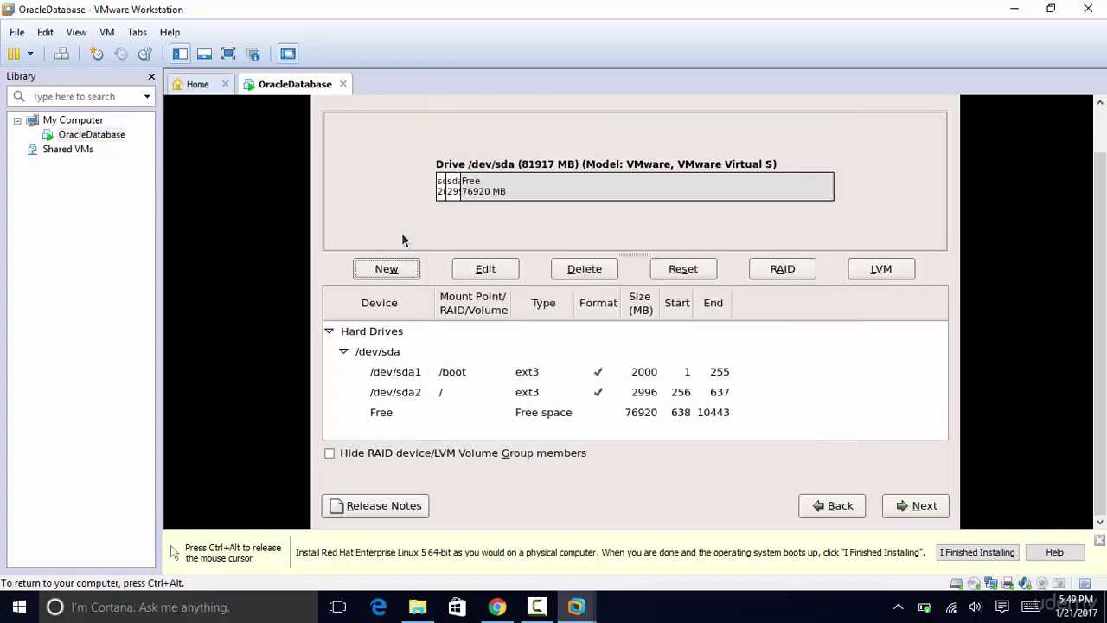
Step: Add a 7000 MB /home partition
left_click(387, 270)
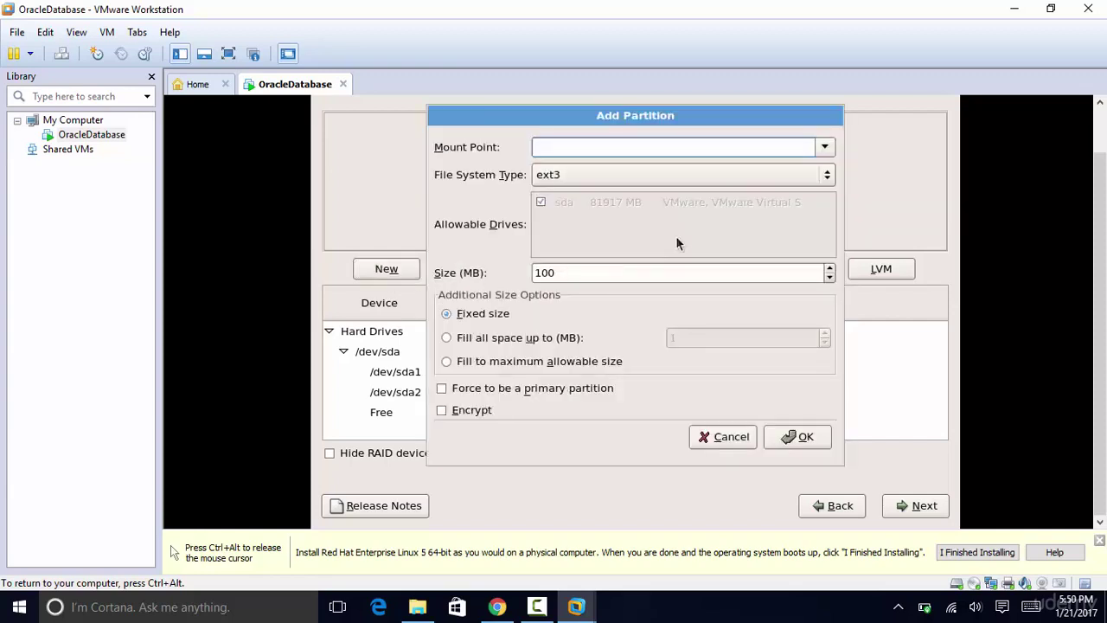
left_click(829, 147)
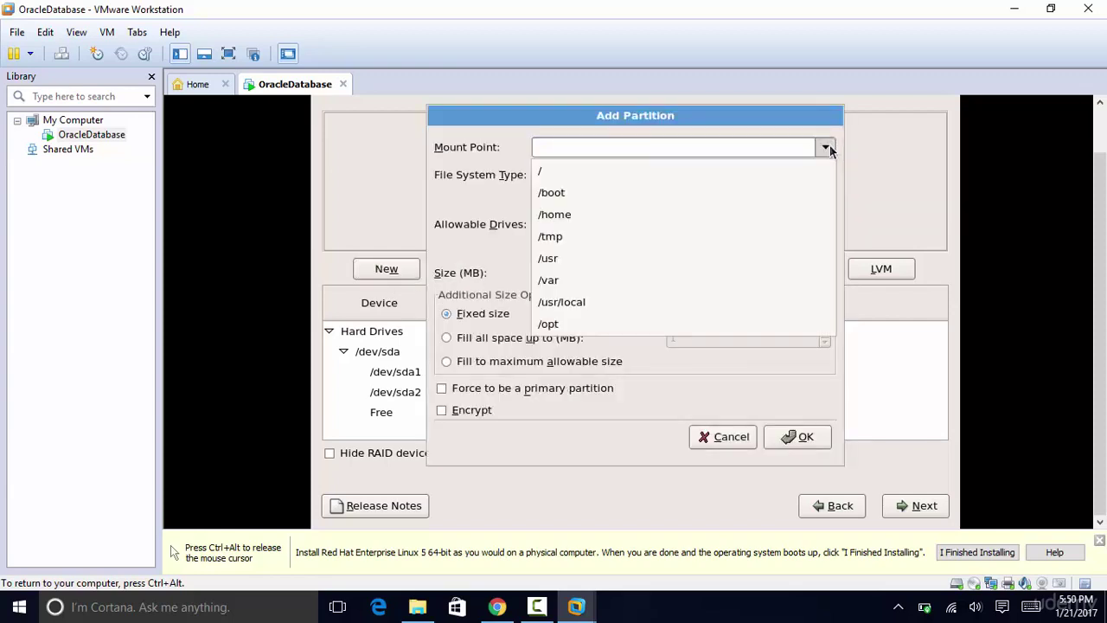
left_click(574, 213)
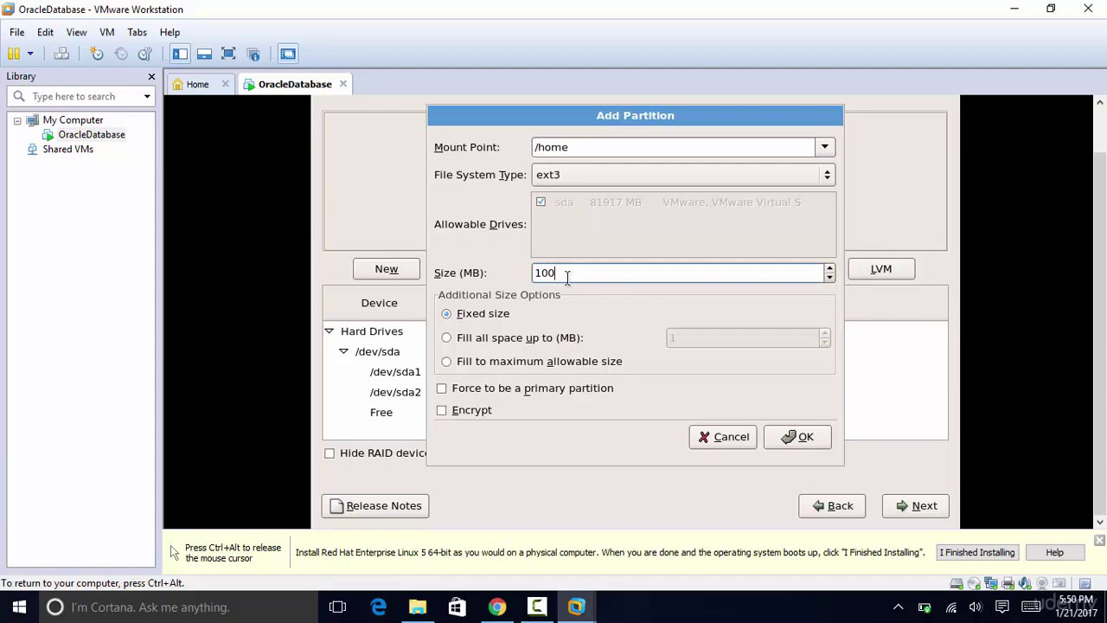
key("BackSpace")
key("BackSpace")
key("BackSpace")
type("7000")
left_click(805, 438)
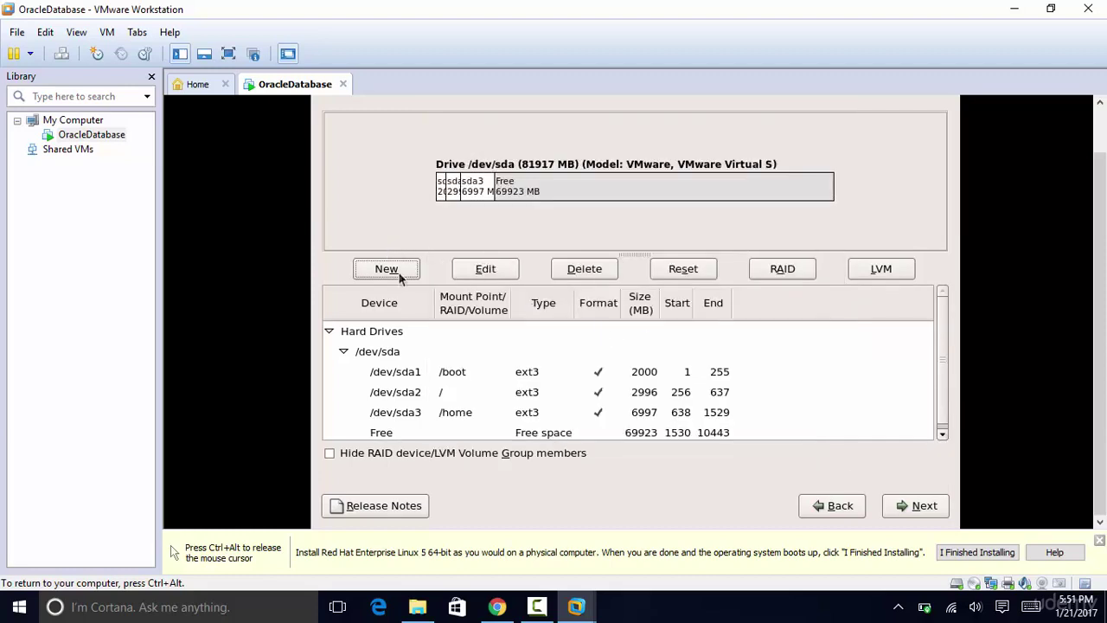
Step: Add a 4000 MB /tmp partition
left_click(386, 269)
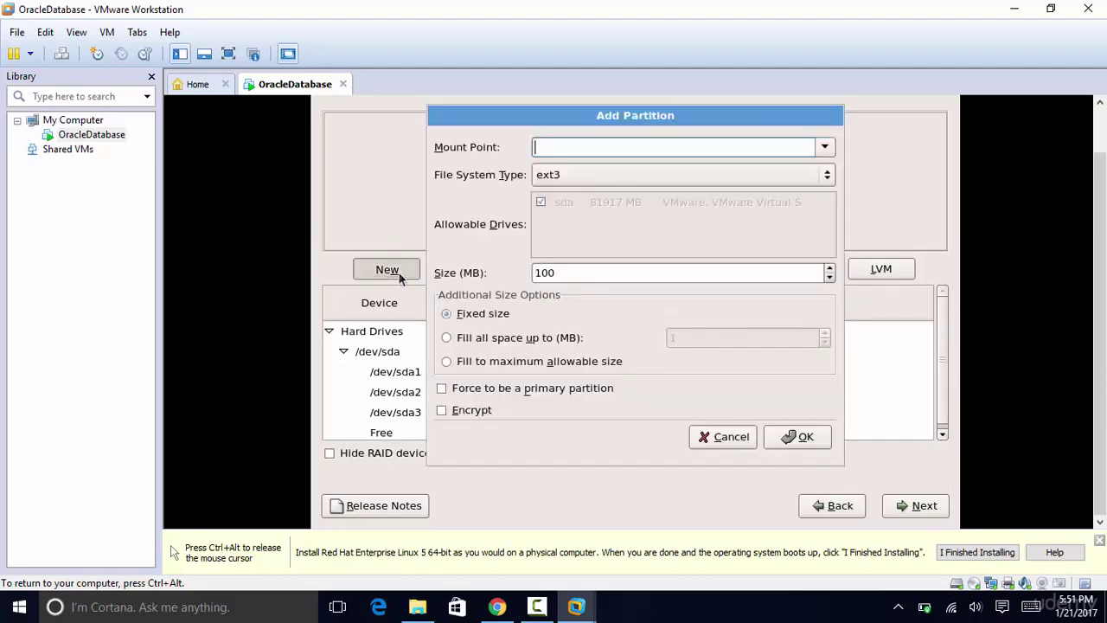
left_click(825, 148)
left_click(608, 238)
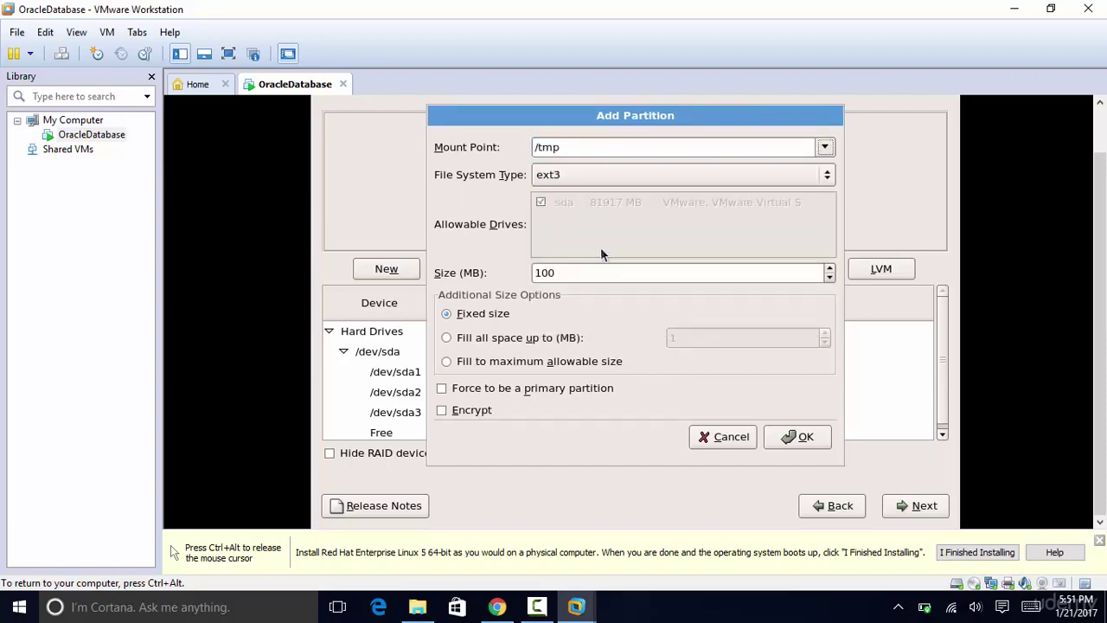
left_click(591, 273)
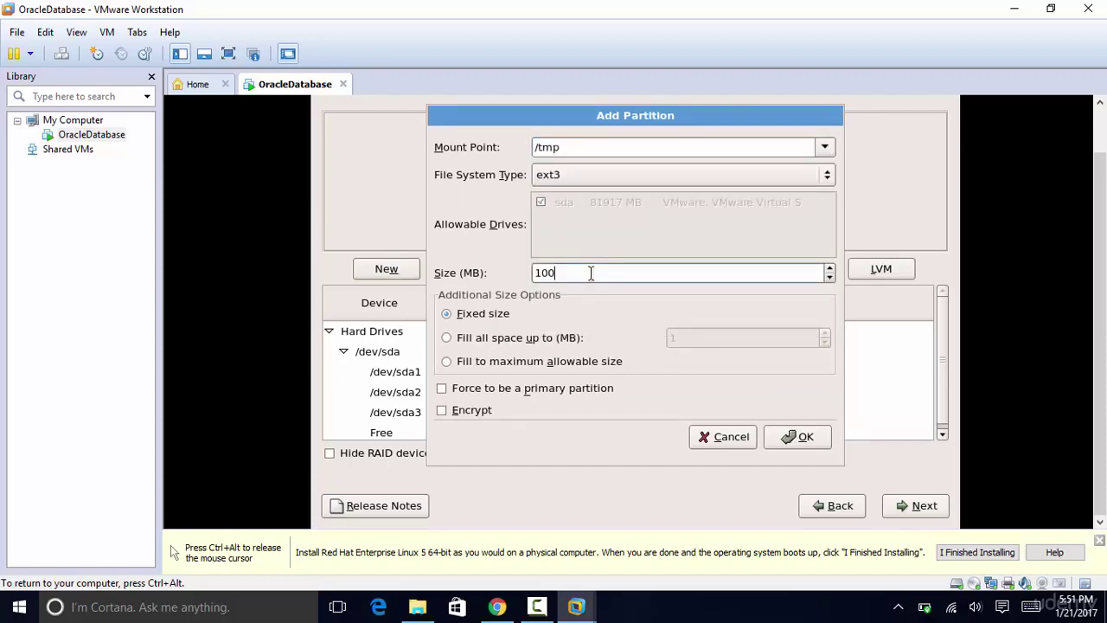
key("BackSpace")
key("BackSpace")
key("BackSpace")
type("4000")
left_click(797, 437)
Step: Add a 10000 MB /usr partition
left_click(380, 269)
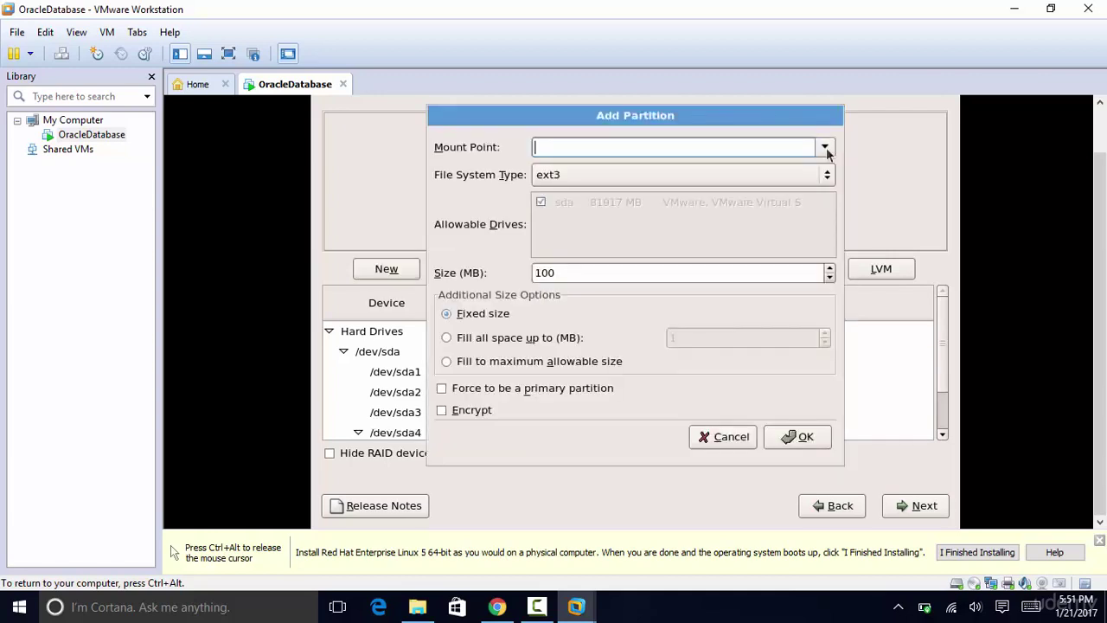
left_click(826, 147)
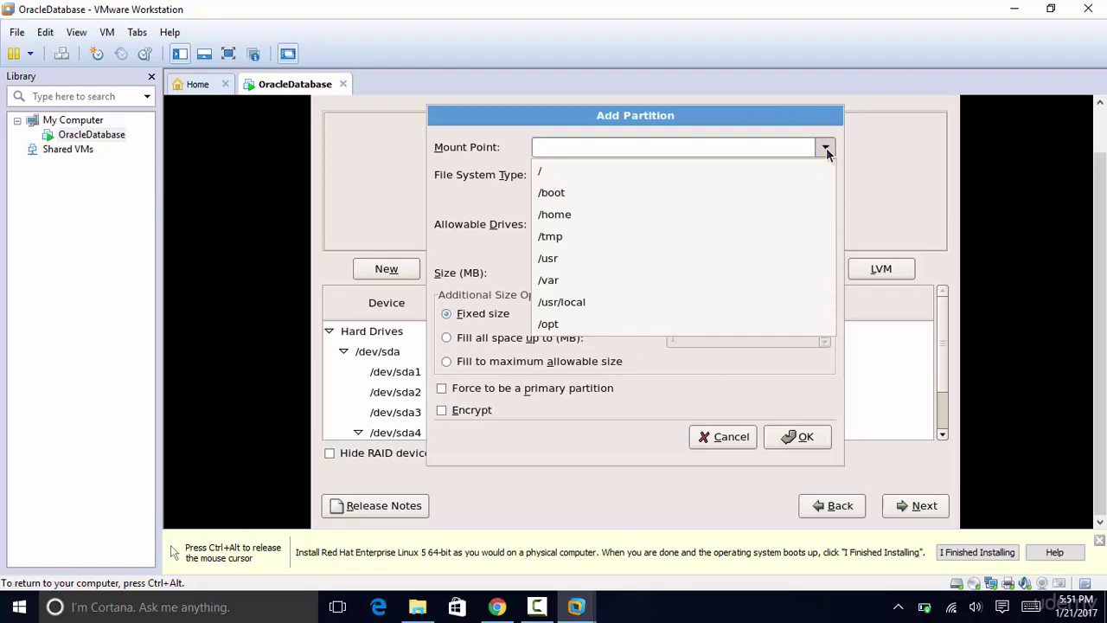
left_click(563, 258)
left_click(603, 271)
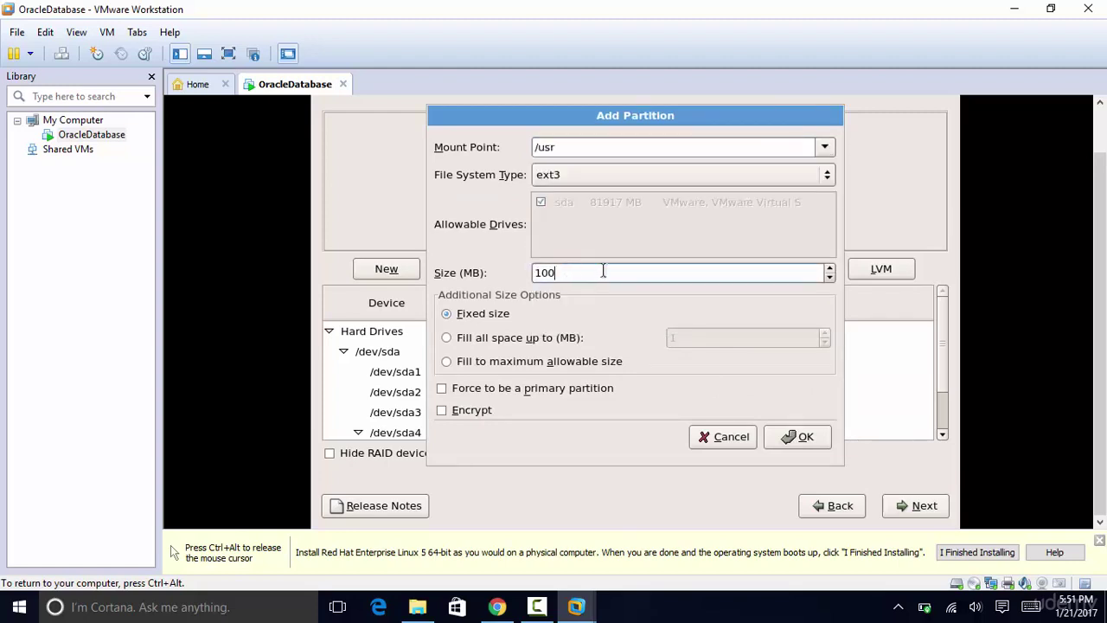
key("BackSpace")
key("BackSpace")
key("BackSpace")
type("10000")
left_click(803, 437)
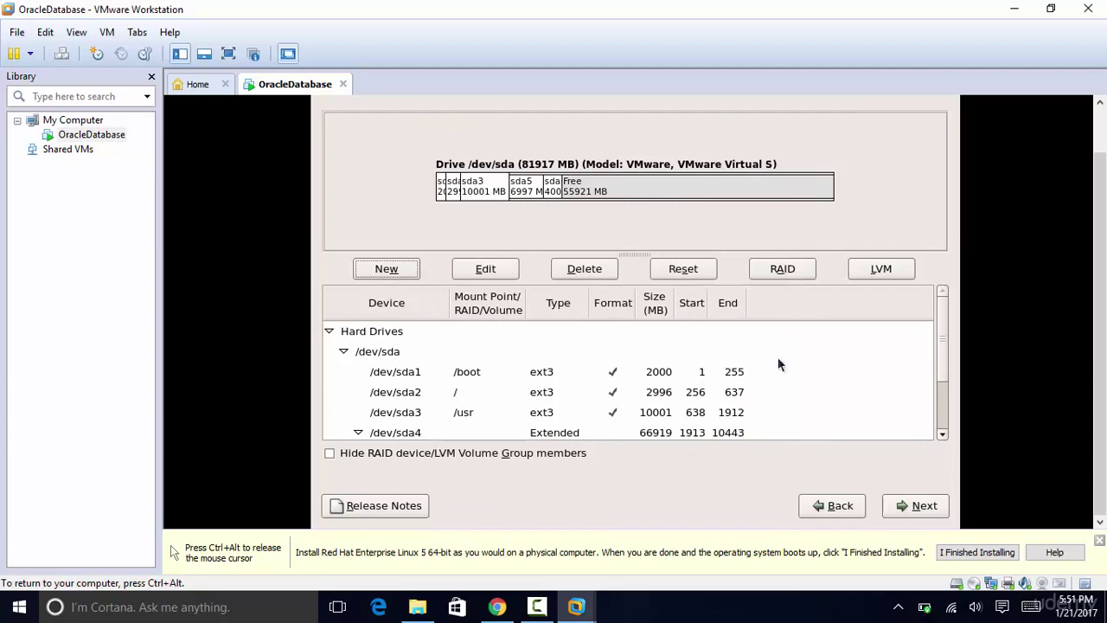
Step: Add a 7000 MB /var partition
left_click(388, 272)
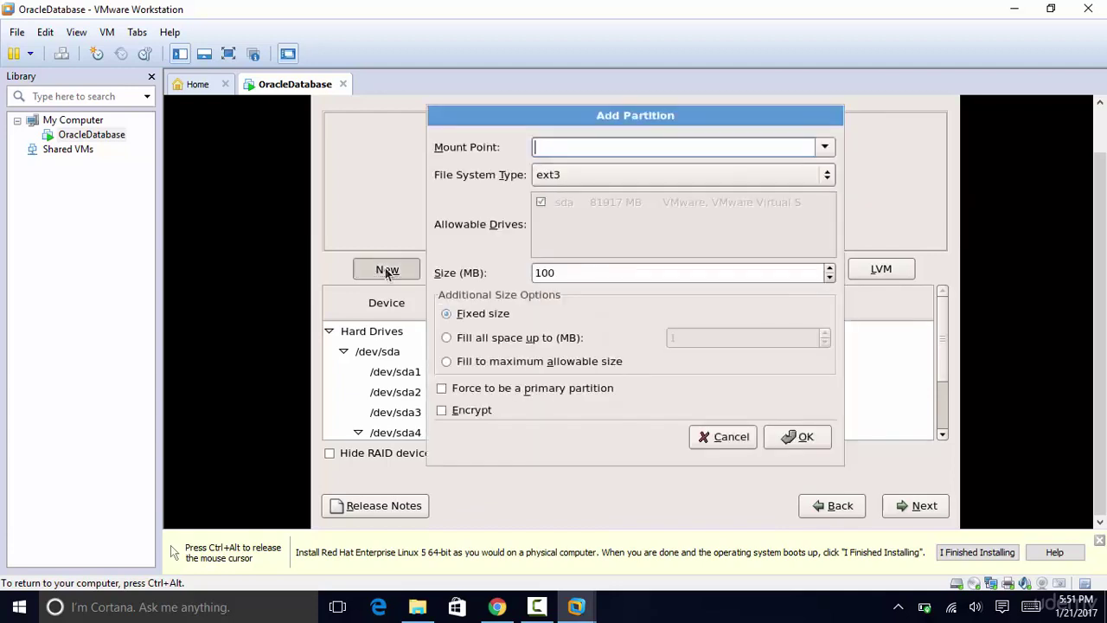
left_click(829, 147)
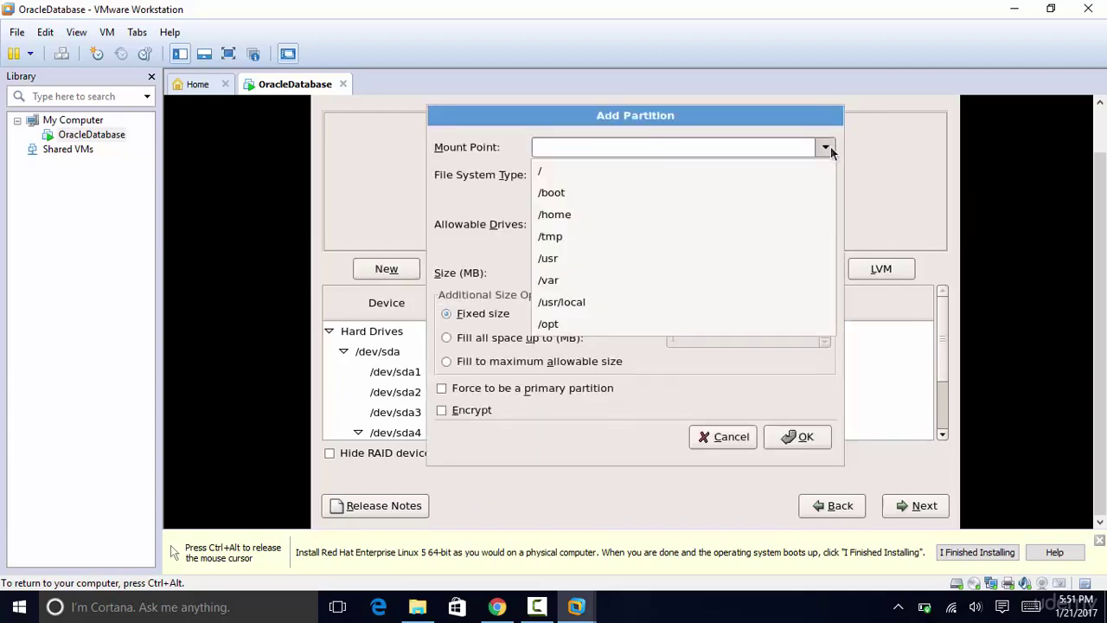
left_click(574, 279)
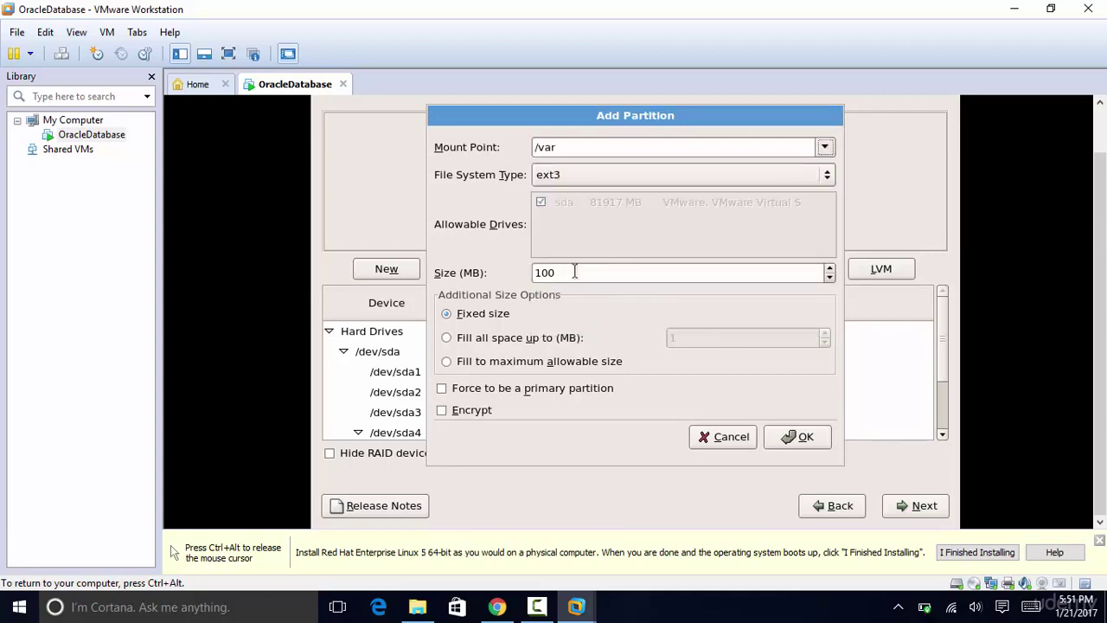
left_click(575, 272)
key("BackSpace")
key("BackSpace")
key("BackSpace")
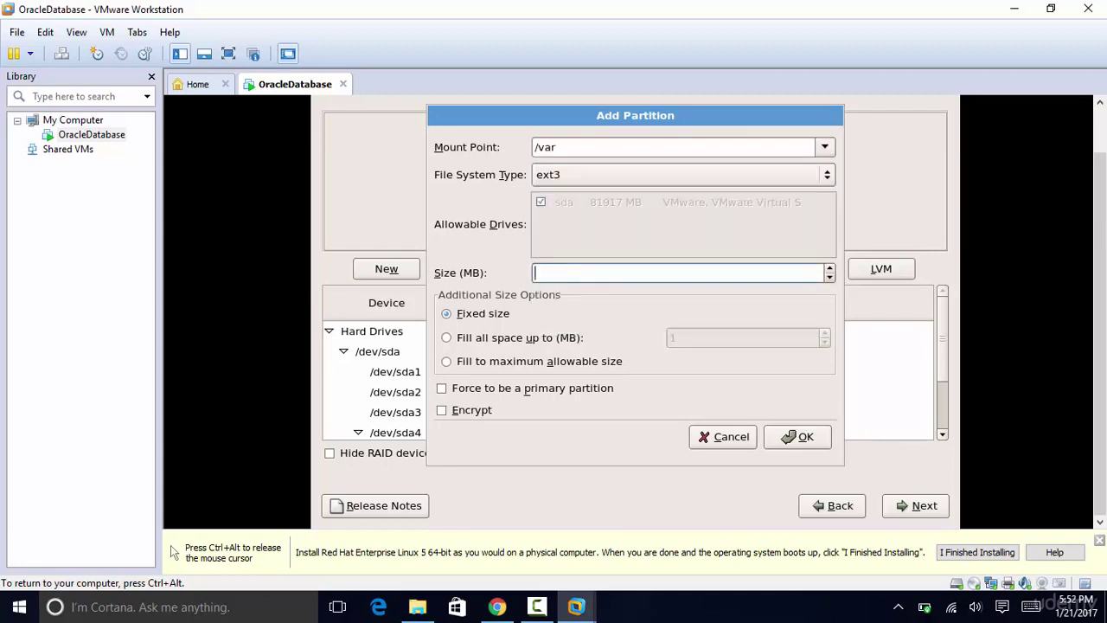
type("7000")
left_click(803, 441)
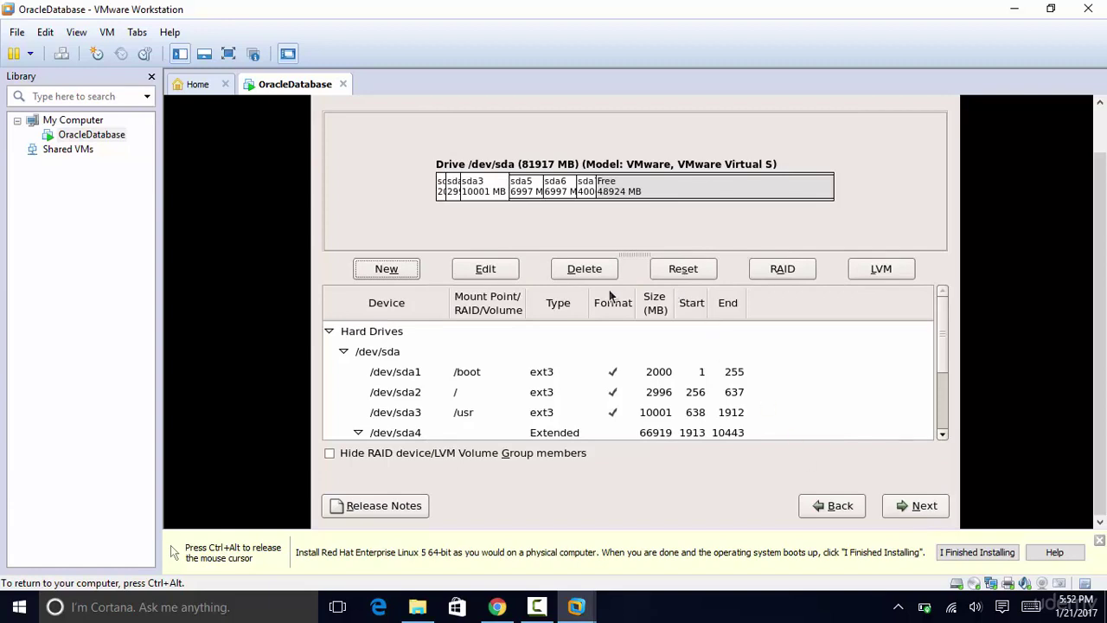
Step: Add an 8000 MB /opt partition
left_click(374, 275)
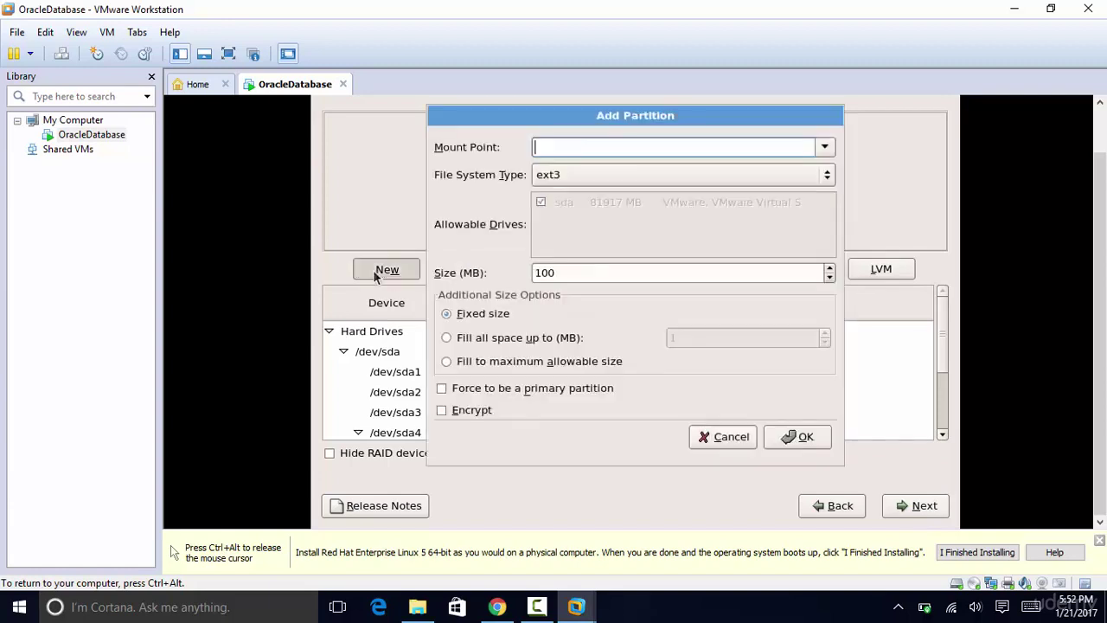
left_click(825, 150)
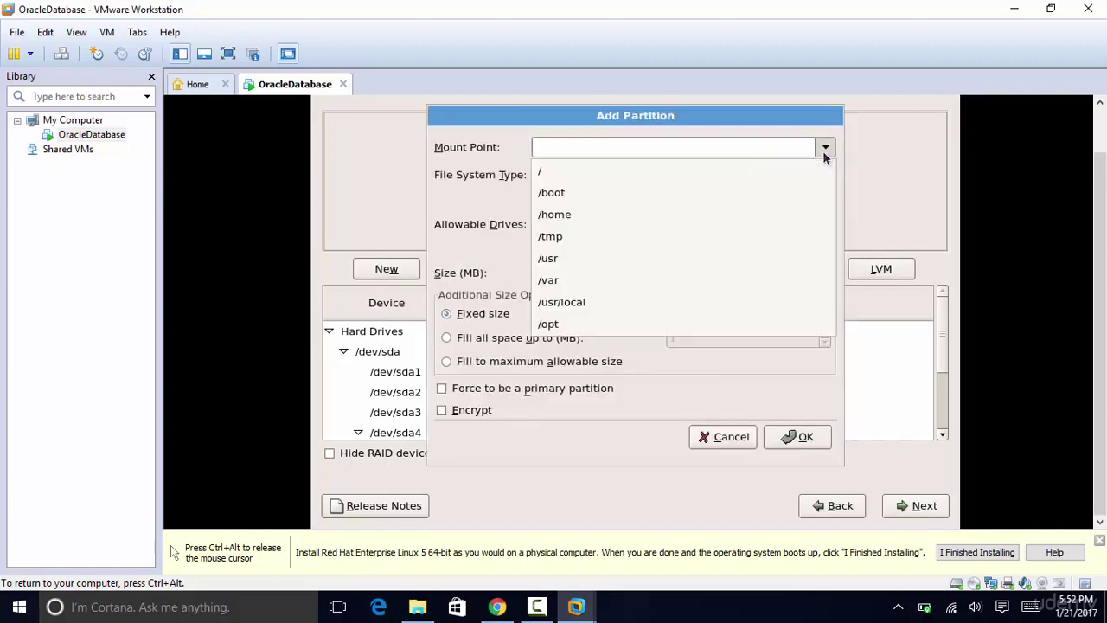
left_click(583, 324)
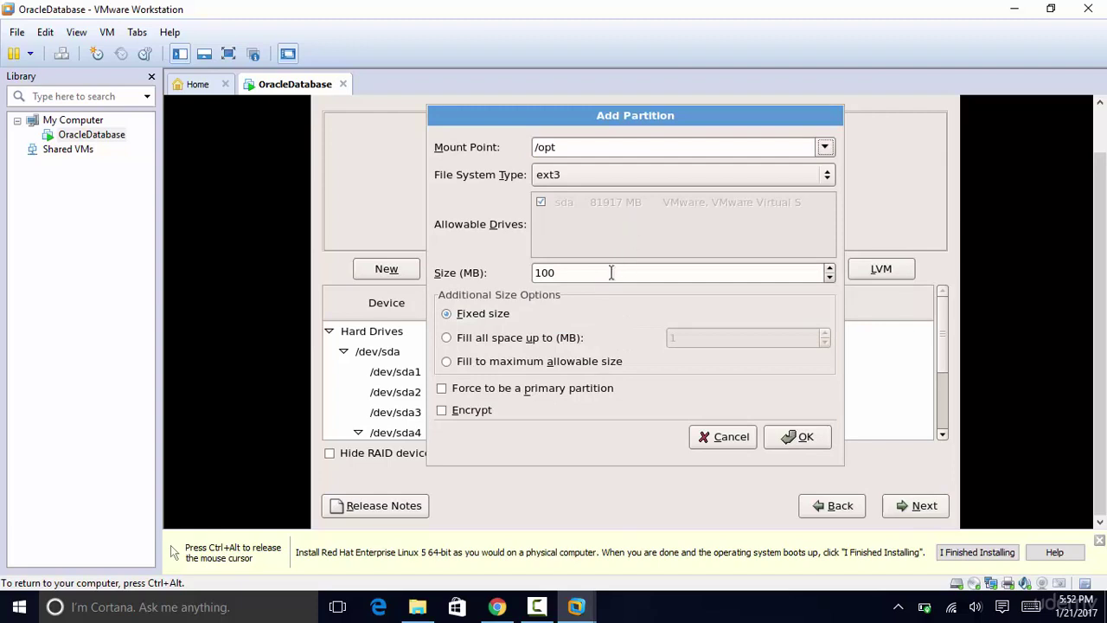
left_click(604, 272)
key("BackSpace")
key("BackSpace")
key("BackSpace")
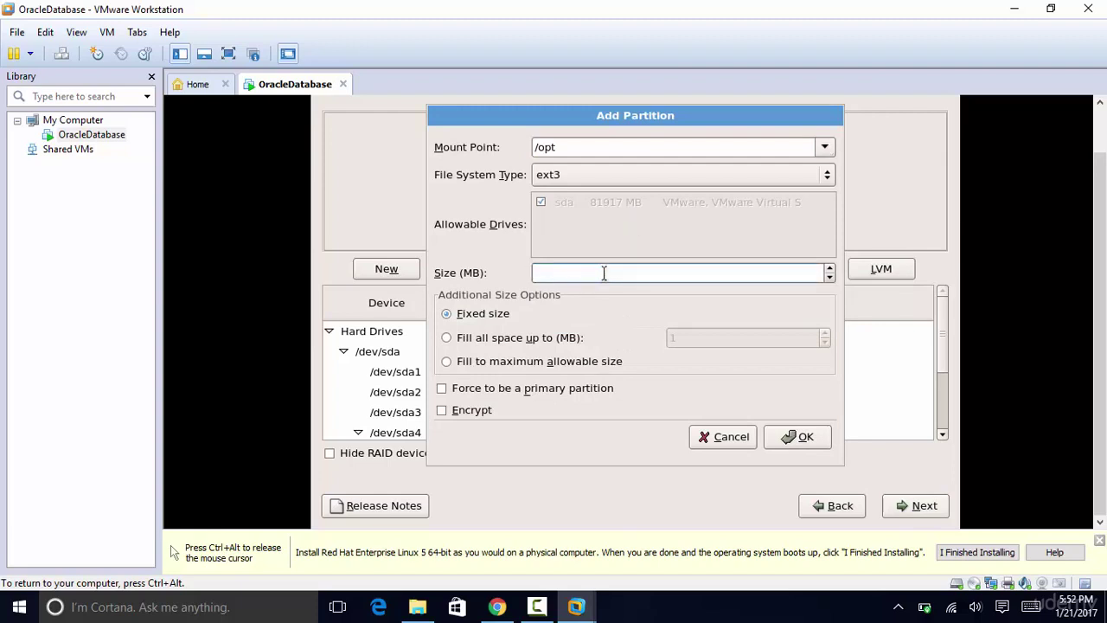
type("8000")
left_click(786, 437)
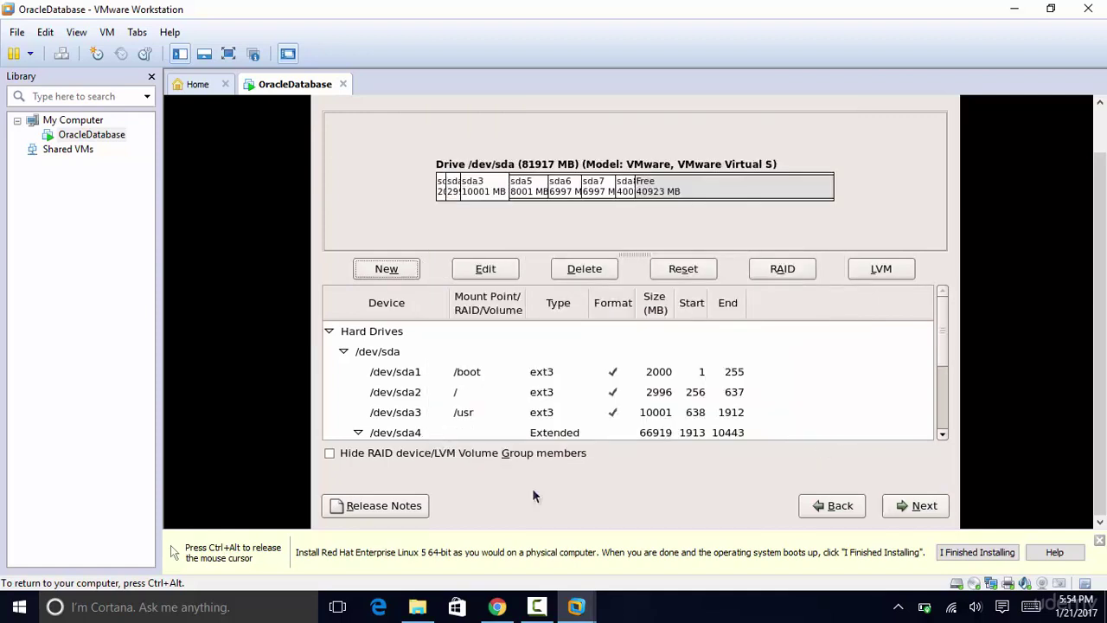
Step: Add an 8000 MB /u01 partition
left_click(390, 269)
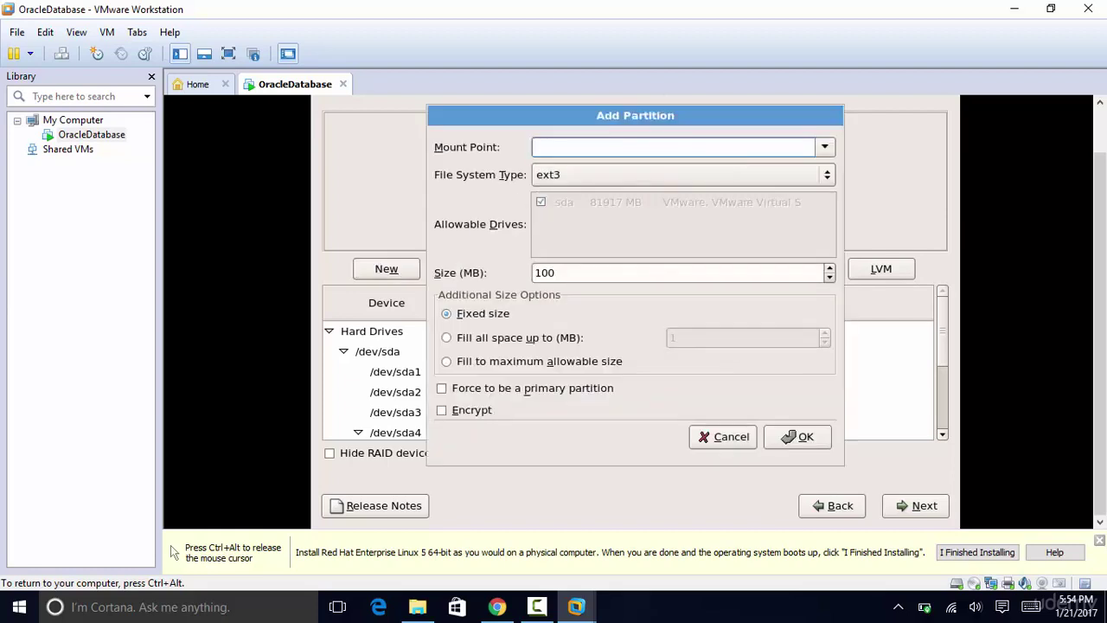
type("/u01")
left_click(574, 273)
key("BackSpace")
key("BackSpace")
key("BackSpace")
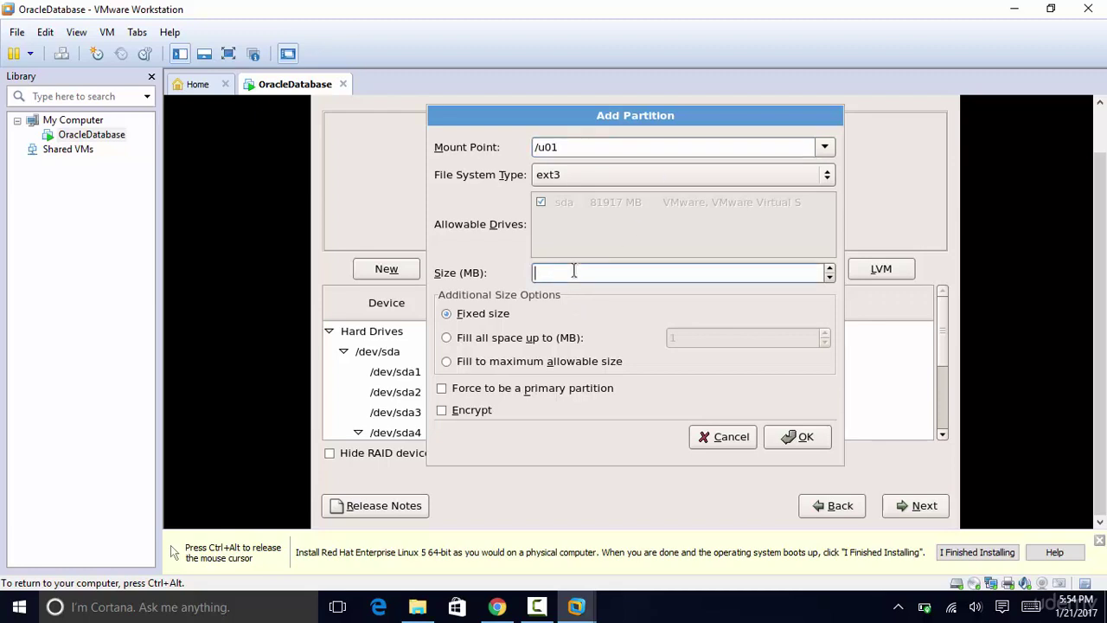
type("8000")
left_click(816, 436)
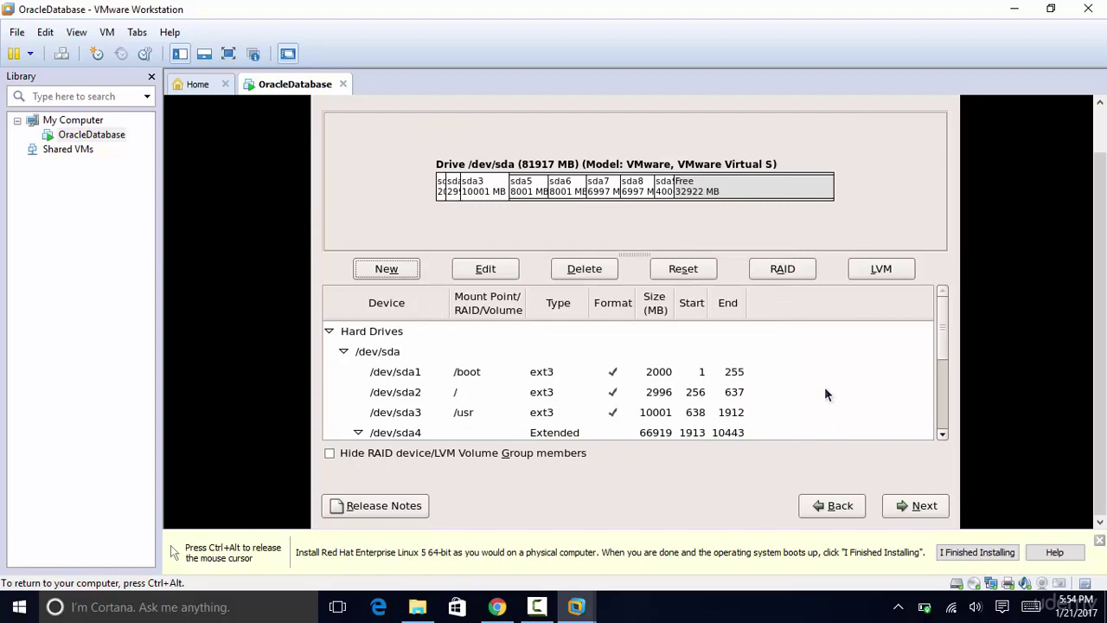
Step: Add an 8000 MB swap partition and review the partition list
left_click(389, 267)
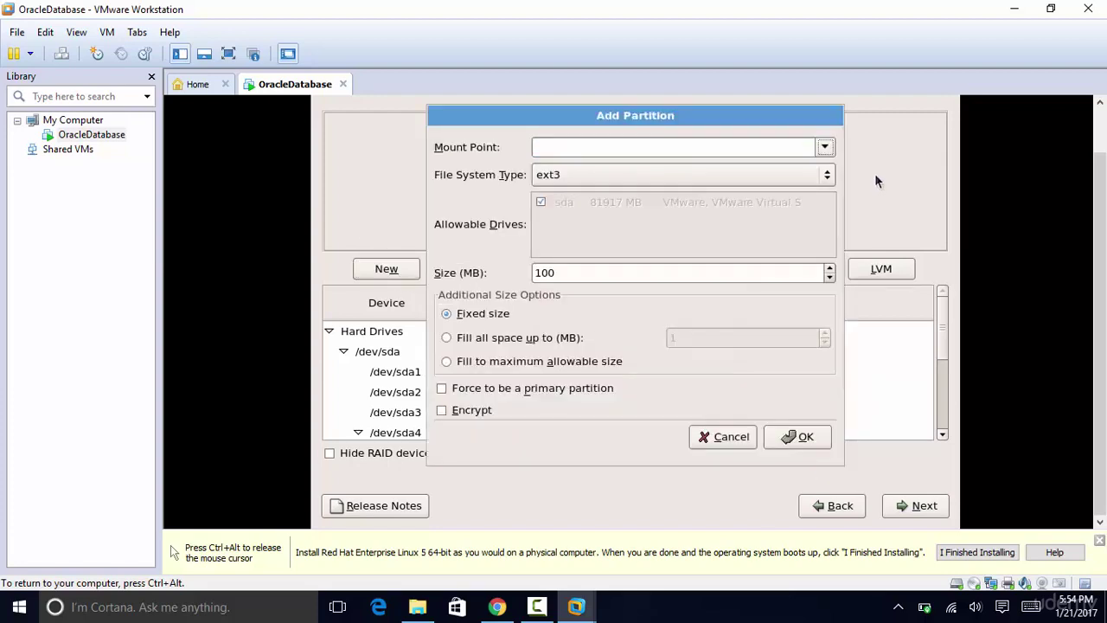
left_click(704, 179)
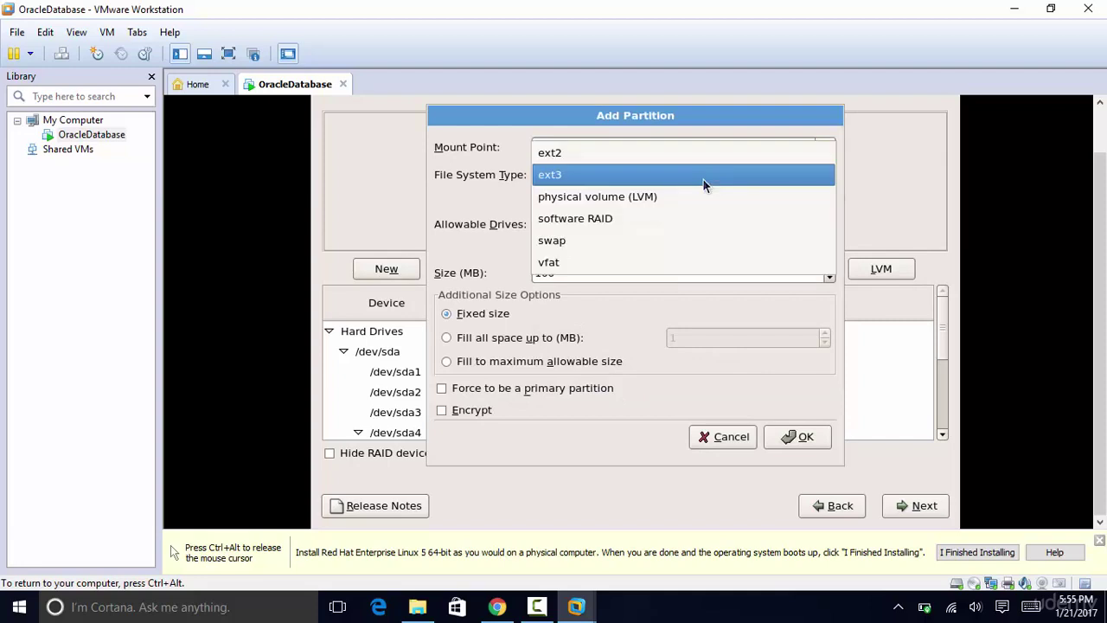
left_click(594, 244)
left_click(568, 272)
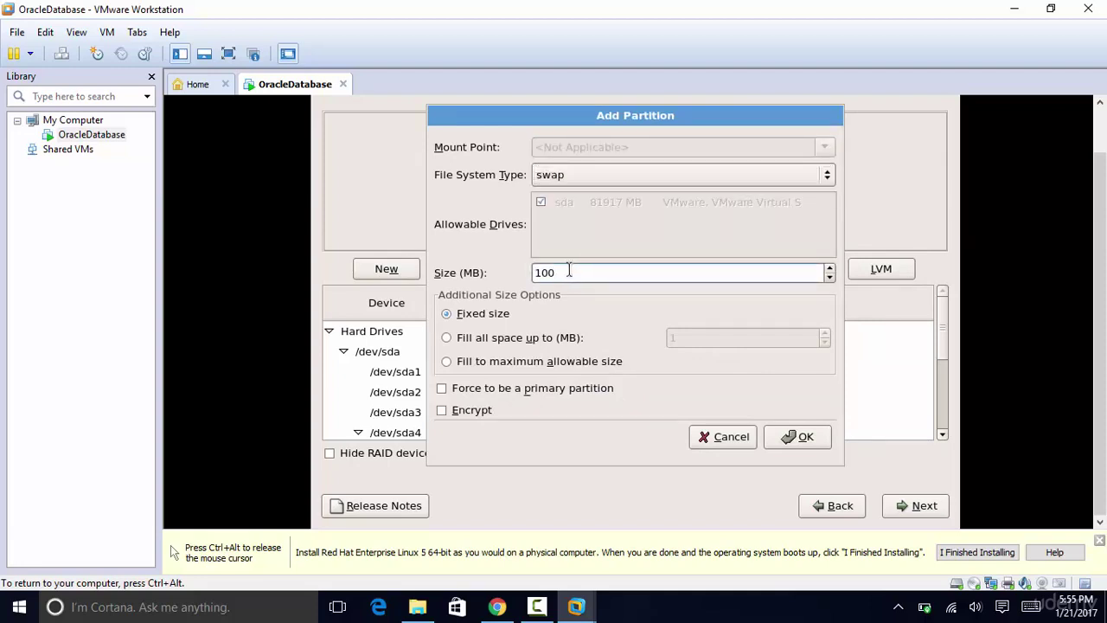
key("BackSpace")
key("BackSpace")
key("BackSpace")
type("8000")
left_click(814, 439)
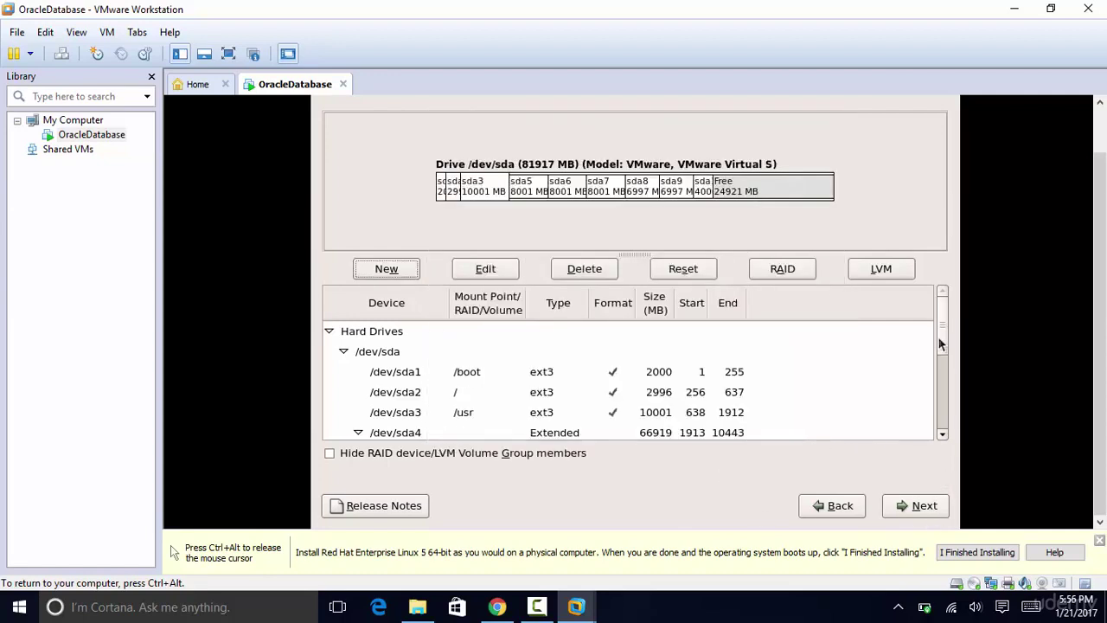
left_click_drag(944, 349, 946, 430)
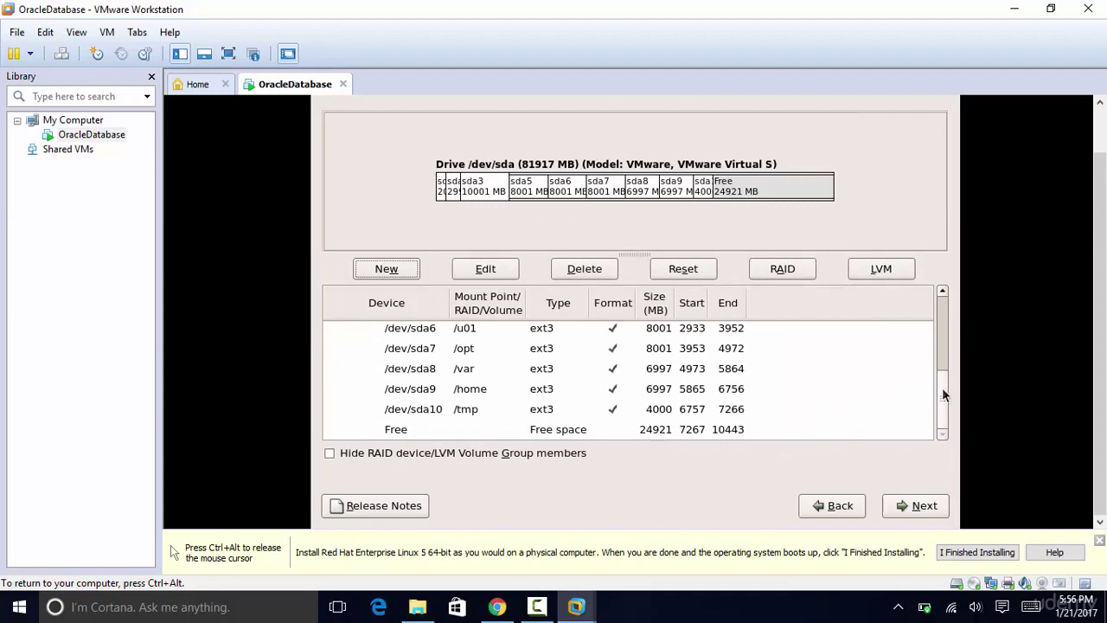
left_click_drag(942, 388, 938, 302)
scroll(947, 303, "up", 1)
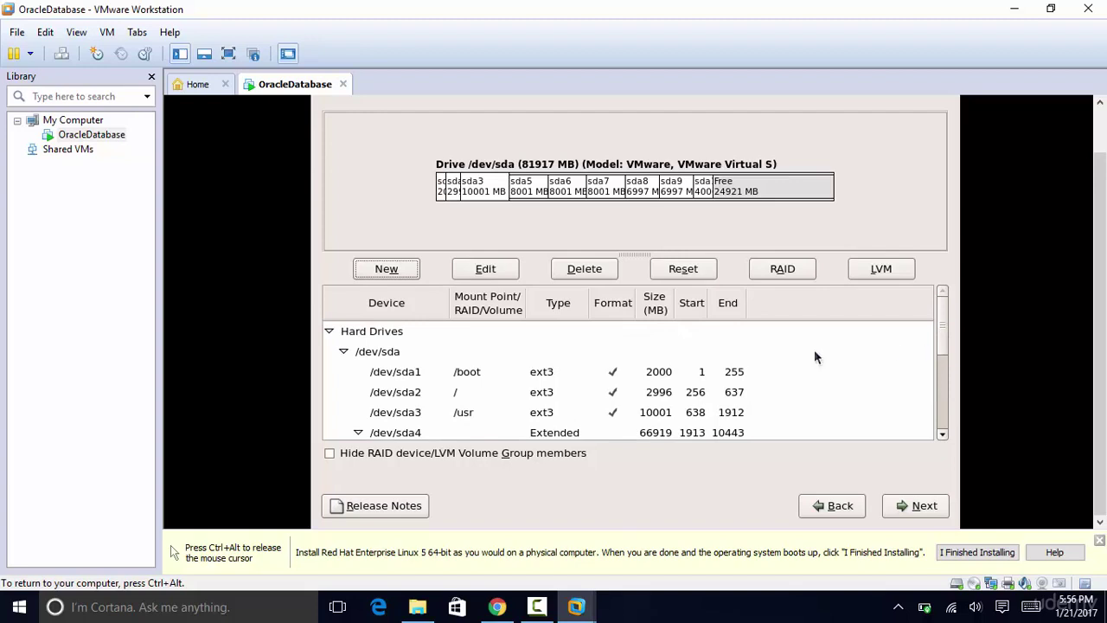
Step: Add a /disk1 partition of about 12000 MB
left_click(386, 269)
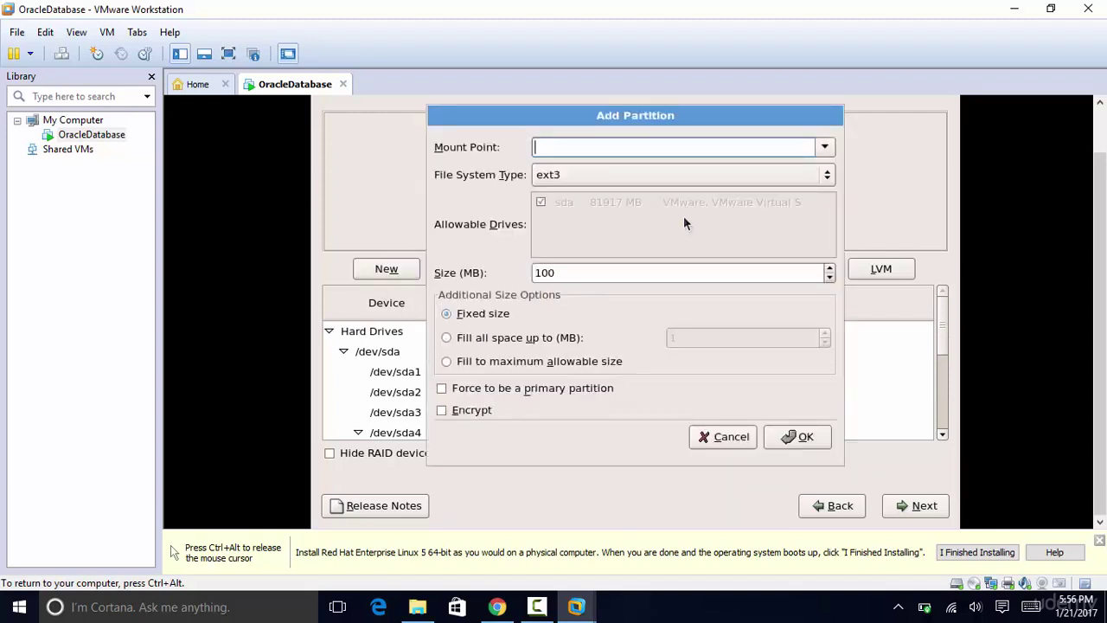
type("/disk1")
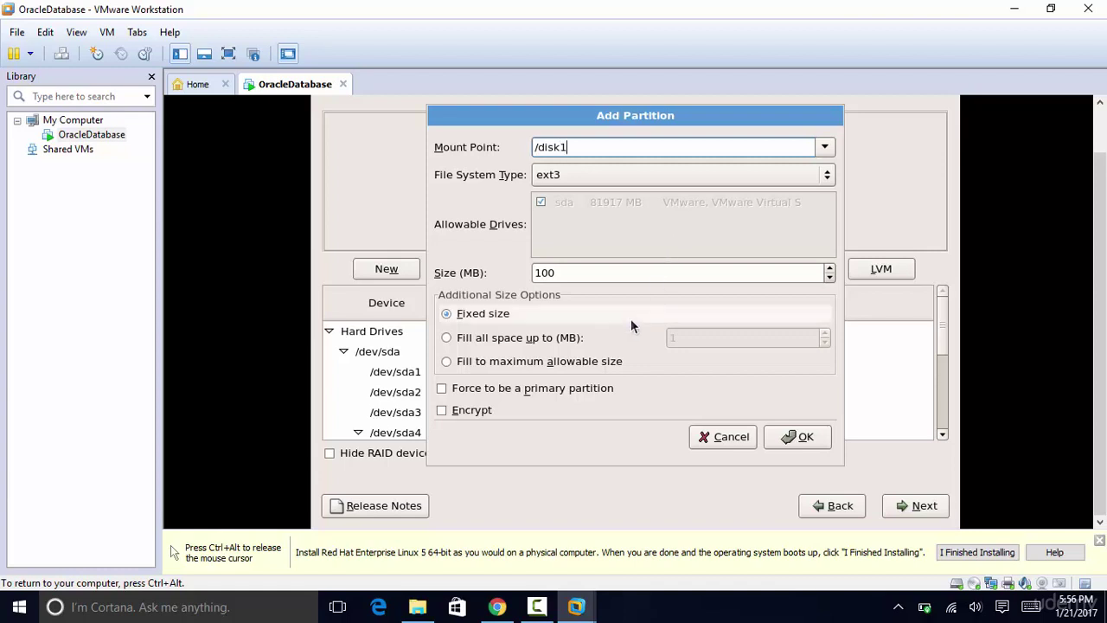
left_click(585, 272)
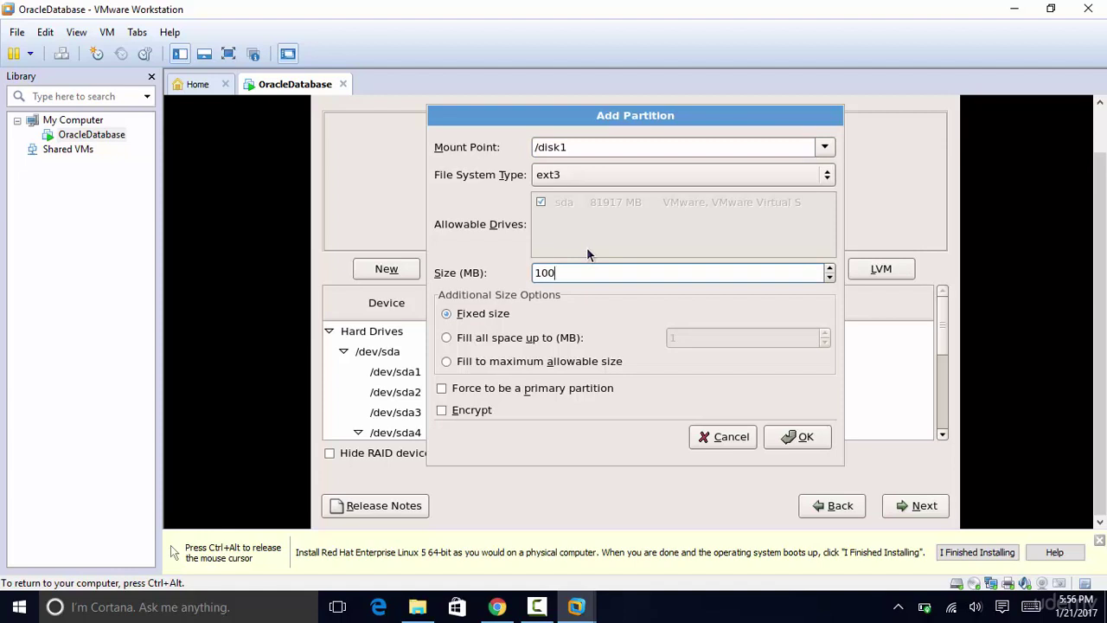
key("BackSpace")
key("BackSpace")
key("BackSpace")
type("120")
left_click(818, 439)
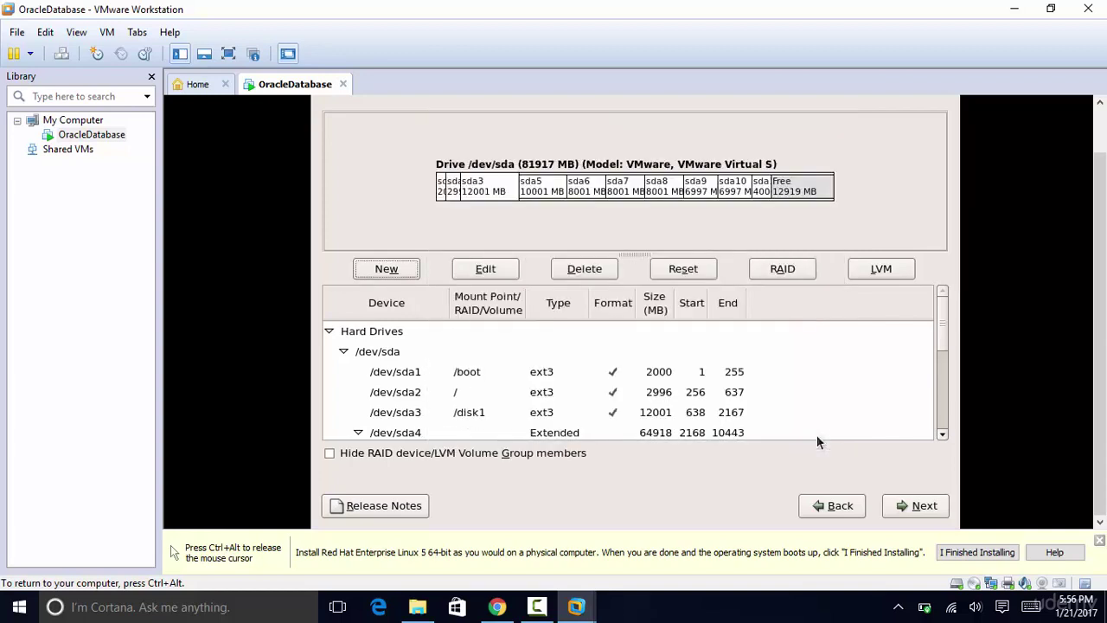
Step: Add a 12000 MB /disk2 partition, then accept the partition layout and GRUB boot loader settings
left_click(397, 274)
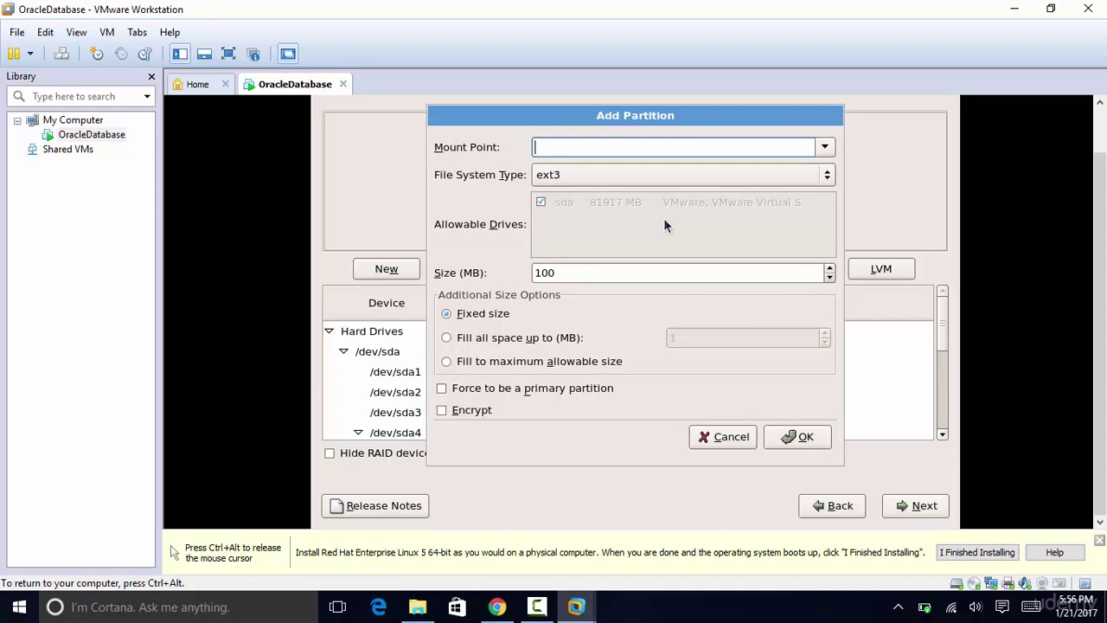
type("/disk2")
left_click(606, 277)
key("BackSpace")
key("BackSpace")
key("BackSpace")
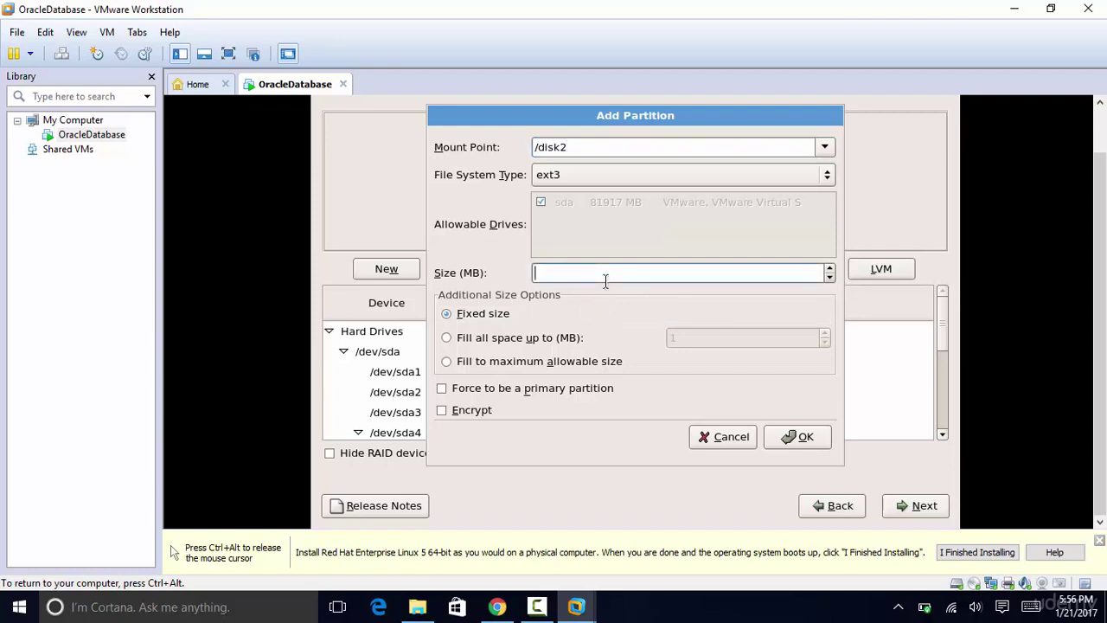
type("12000")
left_click(804, 440)
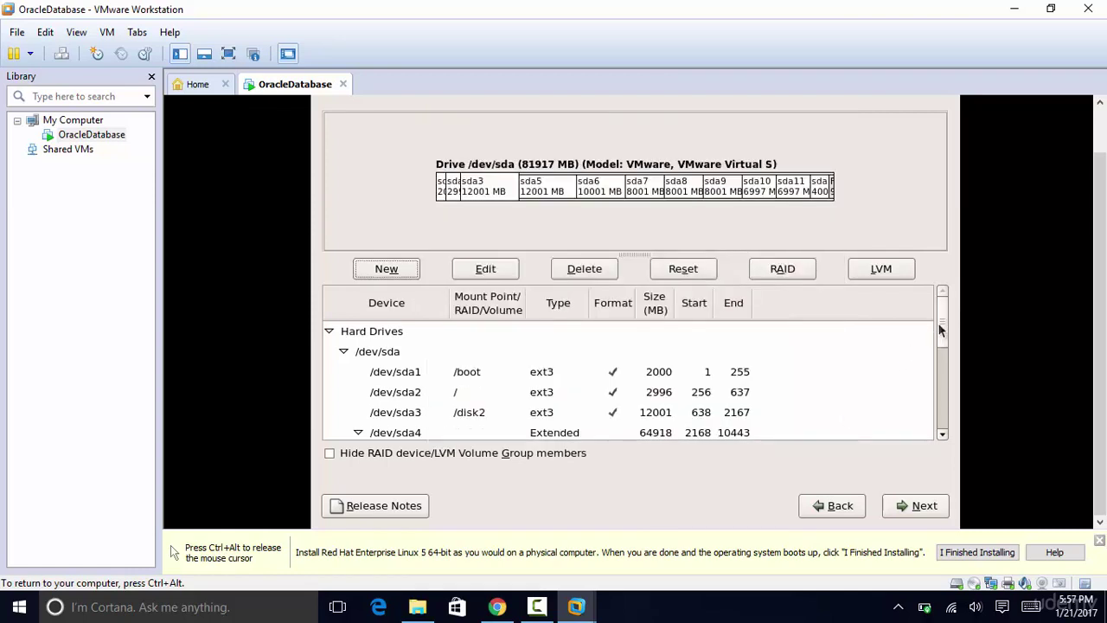
mouse_move(942, 333)
left_mouse_down()
mouse_move(942, 427)
mouse_move(942, 320)
mouse_move(931, 413)
mouse_move(935, 324)
left_mouse_up()
left_click(925, 507)
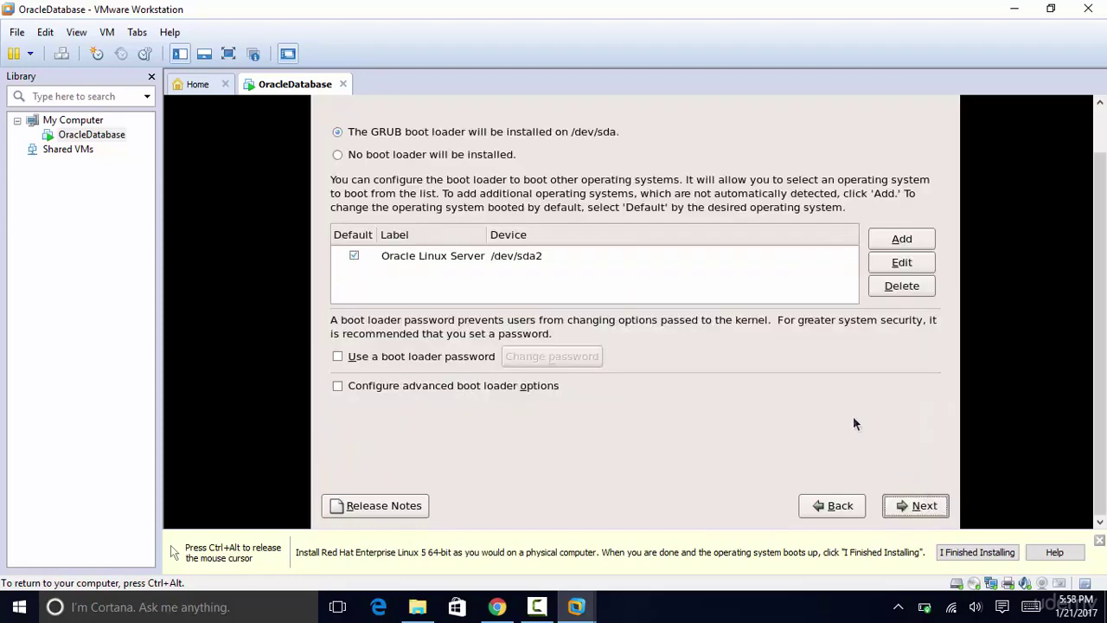
left_click(931, 515)
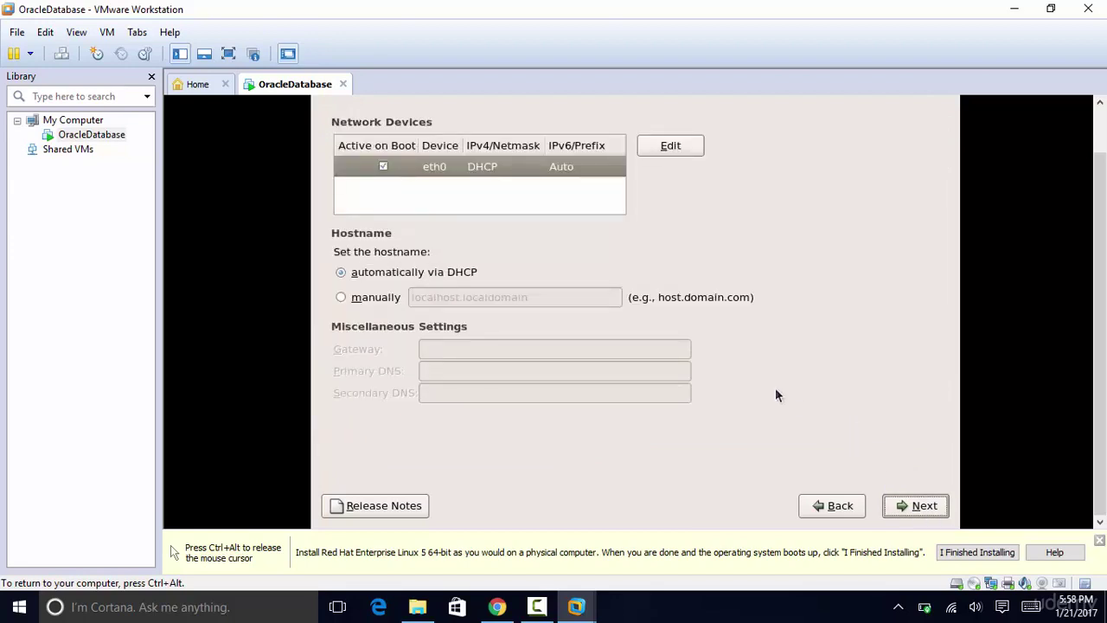
Step: Set eth0 to manual IPv4 192.168.50.55, netmask 255.255.255.0, with IPv6 disabled
left_click(659, 152)
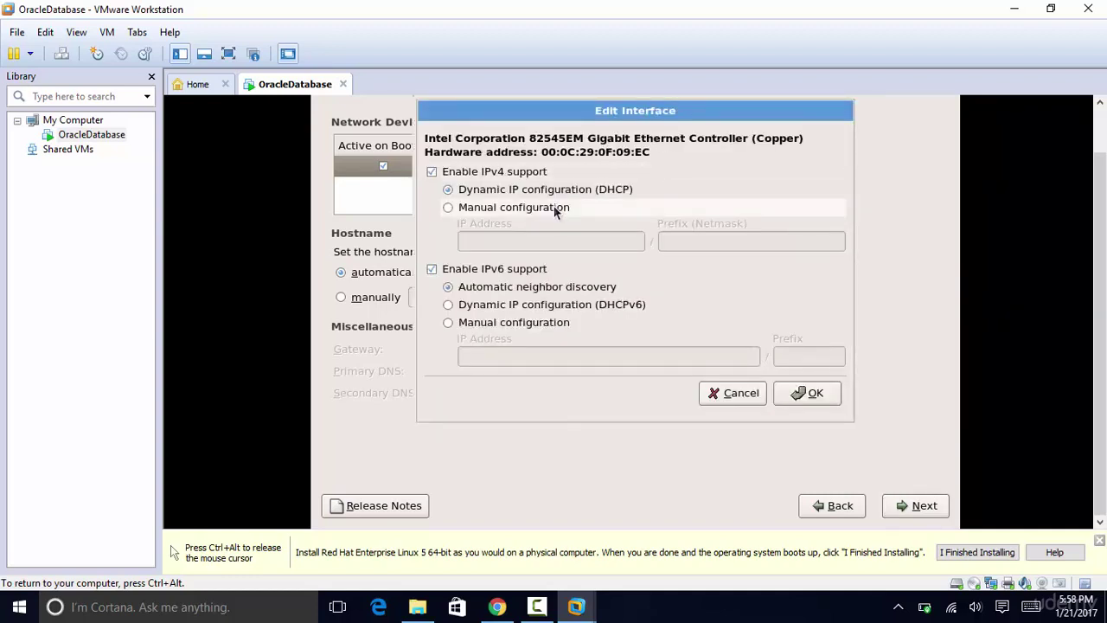
left_click(505, 208)
left_click(505, 242)
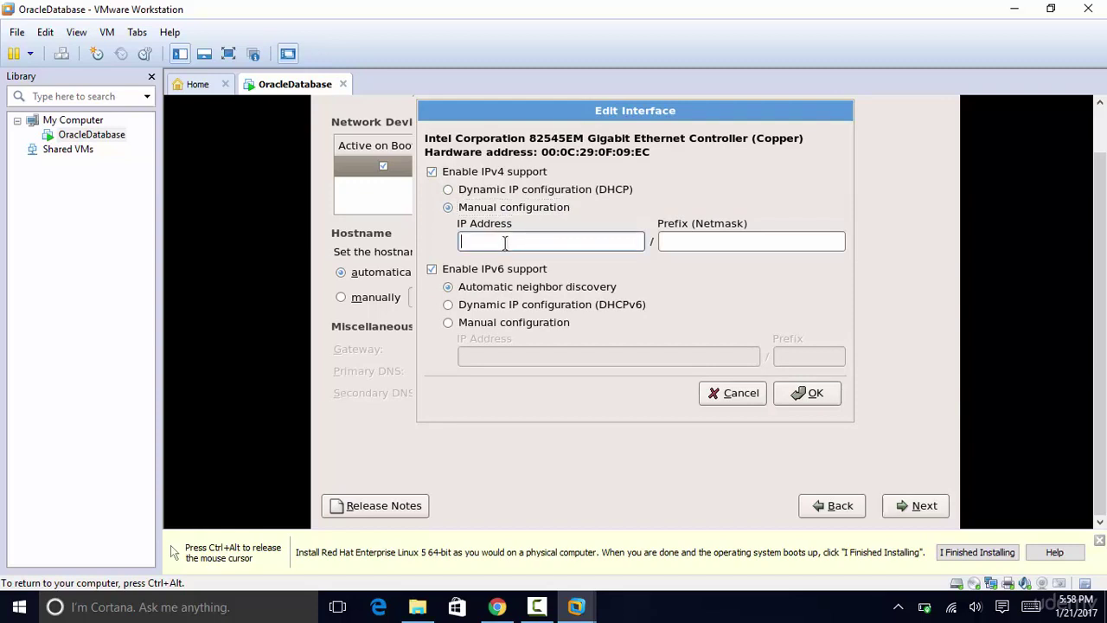
type("192.168.50.55")
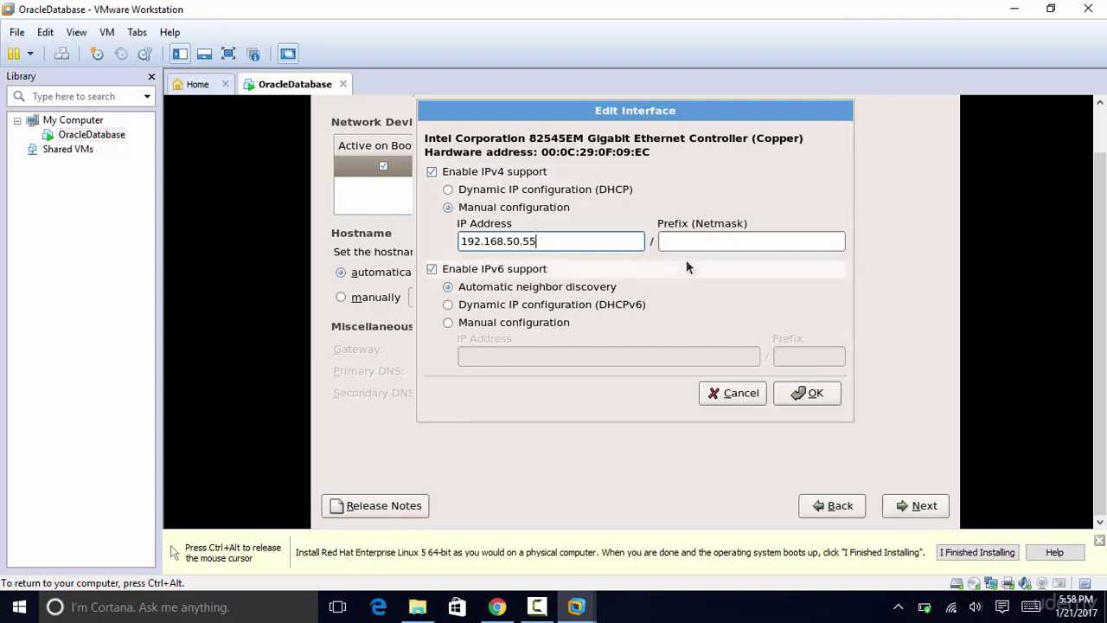
left_click(711, 242)
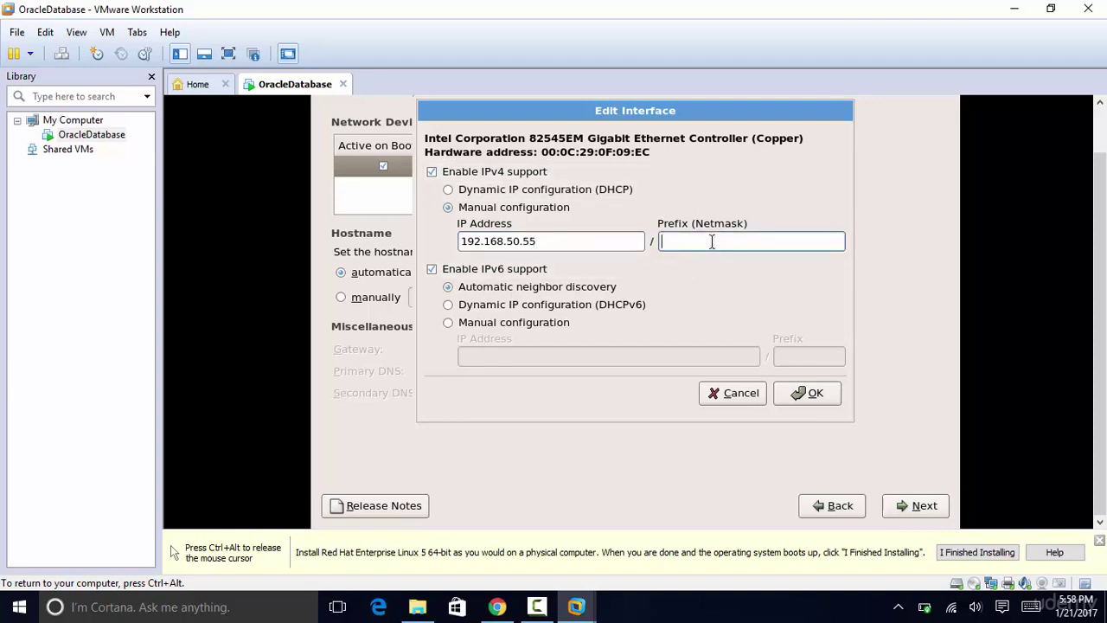
type("255.255.255.0")
left_click(432, 269)
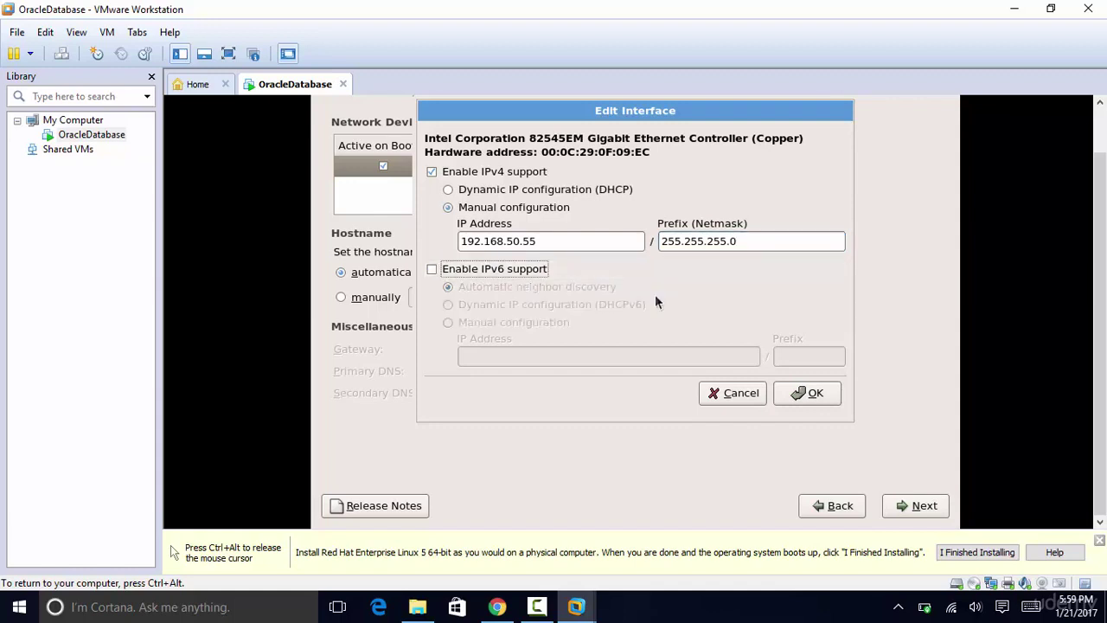
left_click(813, 393)
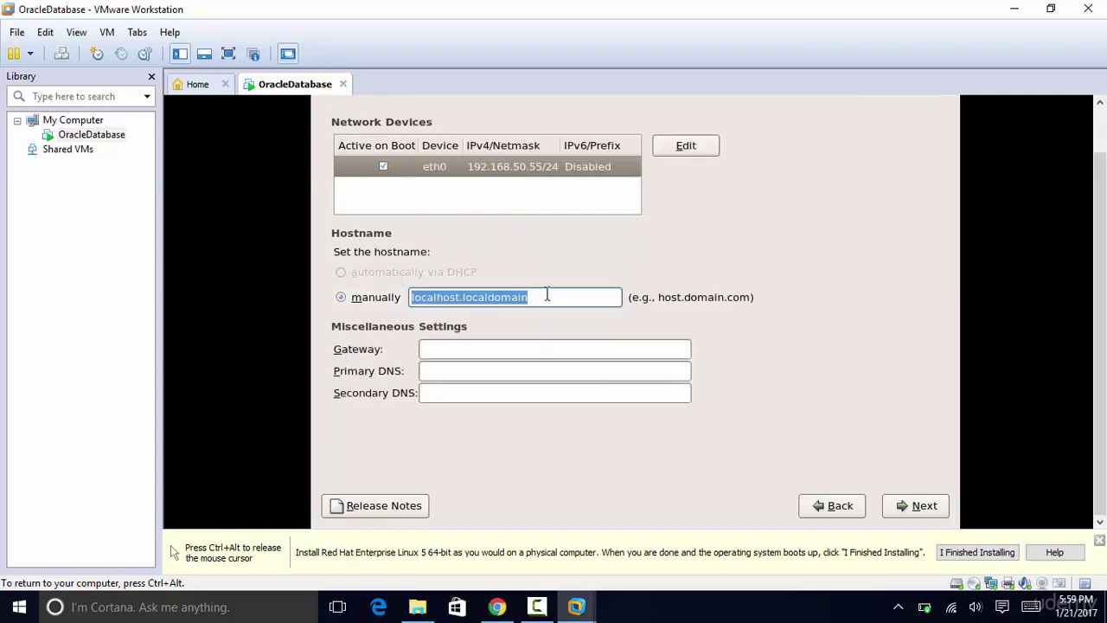
Step: Set the hostname to linux.oracle and continue past the missing gateway and DNS warnings
type("linux")
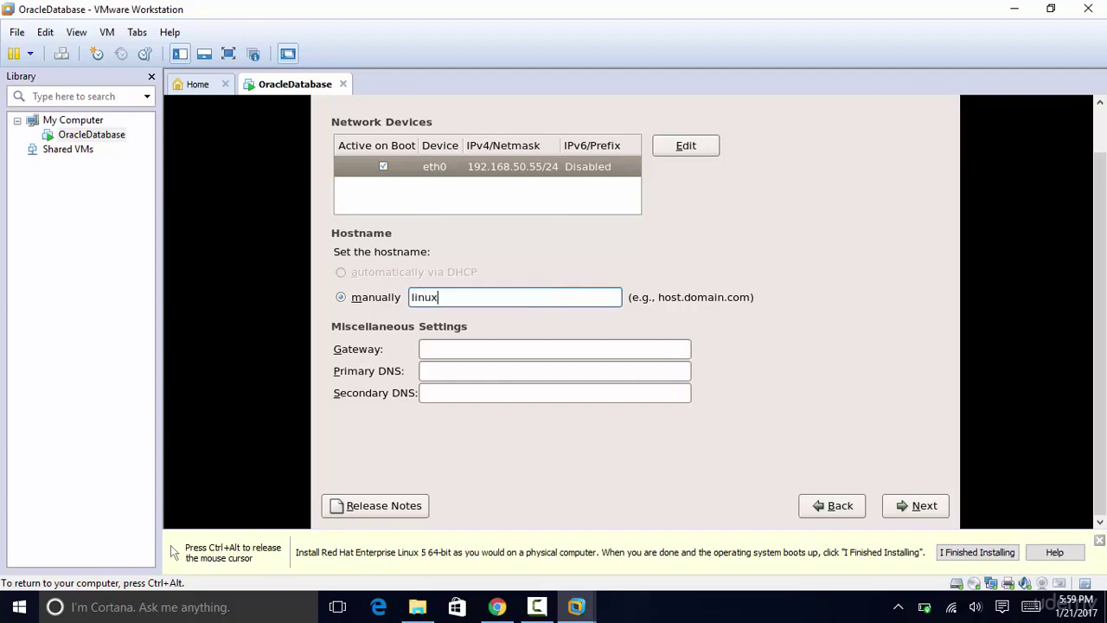
type(".oracle")
left_click(923, 509)
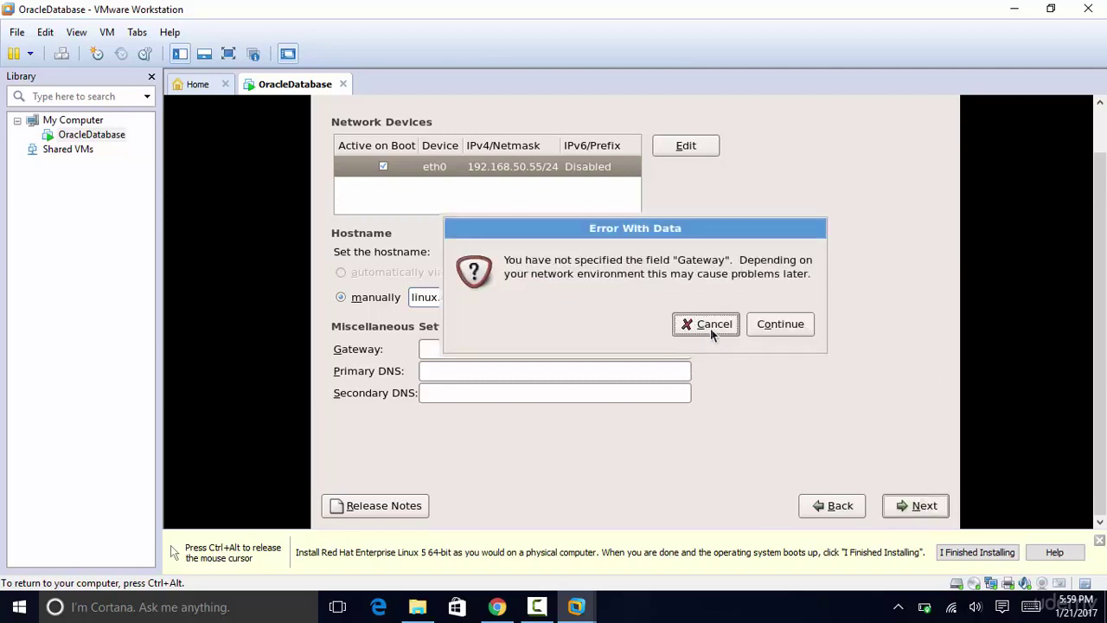
left_click(797, 325)
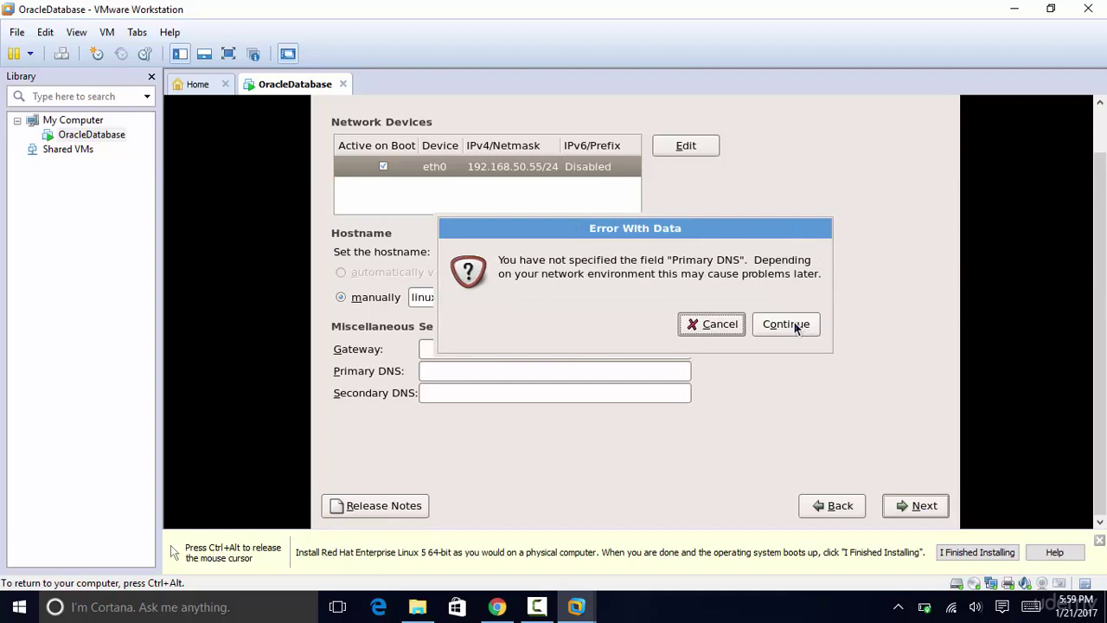
left_click(797, 325)
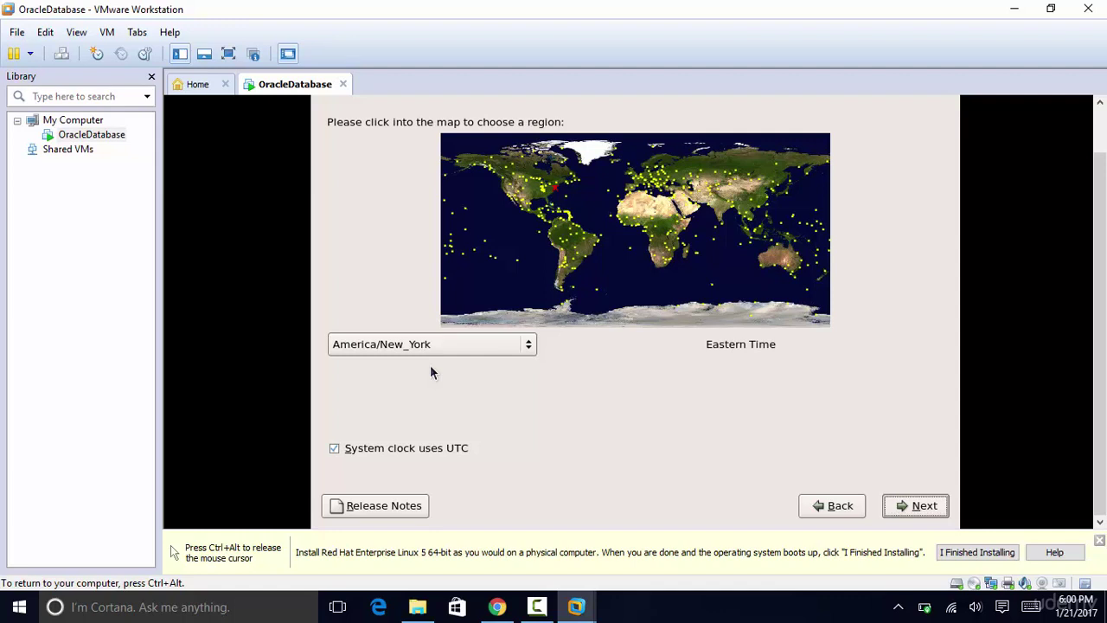
Step: Keep the America/New_York time zone, then enter and confirm the root password
left_click(924, 507)
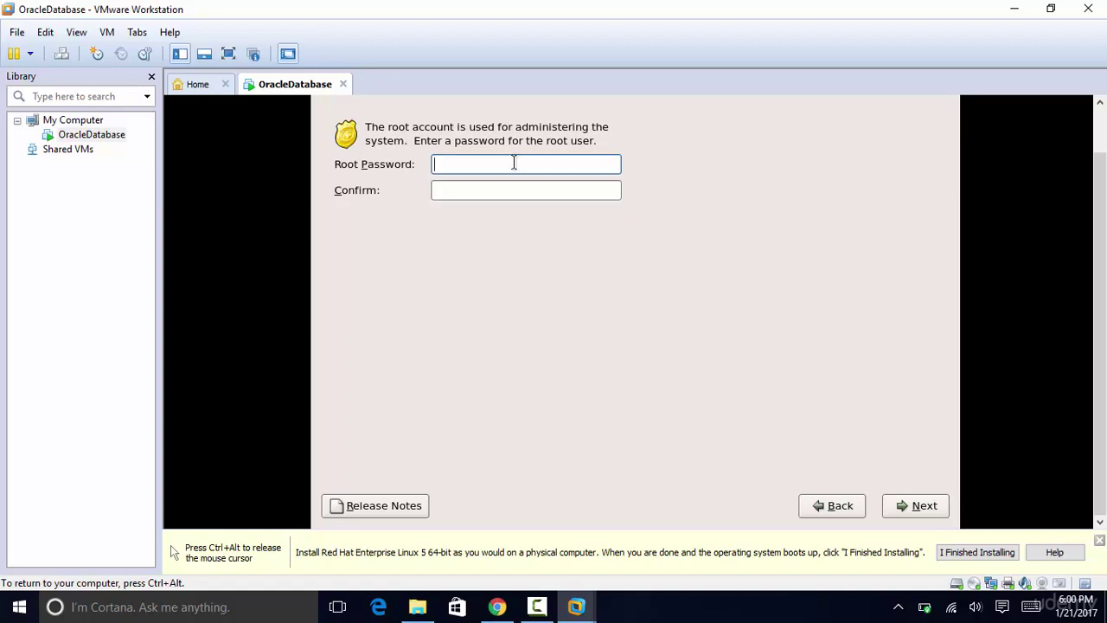
type("oracle1234")
key("Tab")
type("oracle")
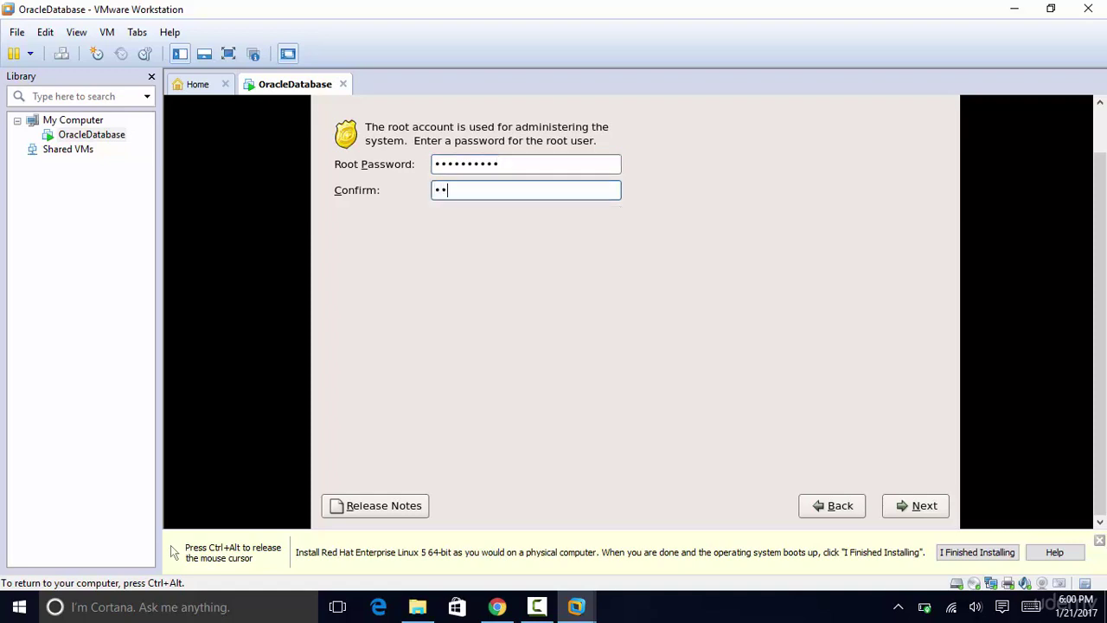
type("1234")
Step: Add the Software Development, Web server, Clustering and Storage Clustering tasks
left_click(904, 505)
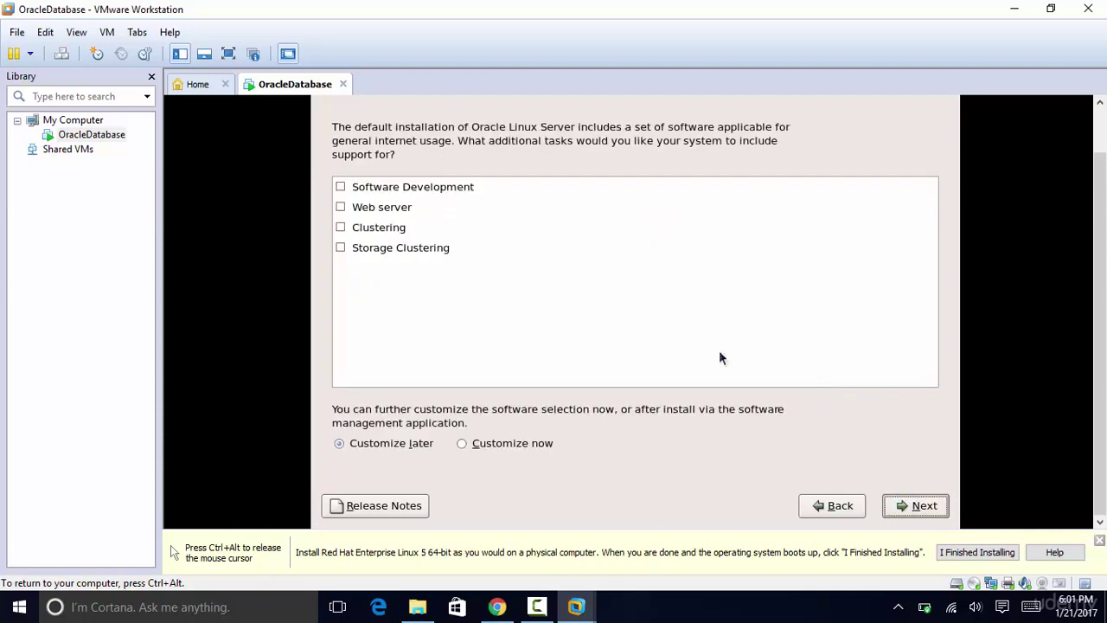
left_click(362, 187)
left_click(341, 187)
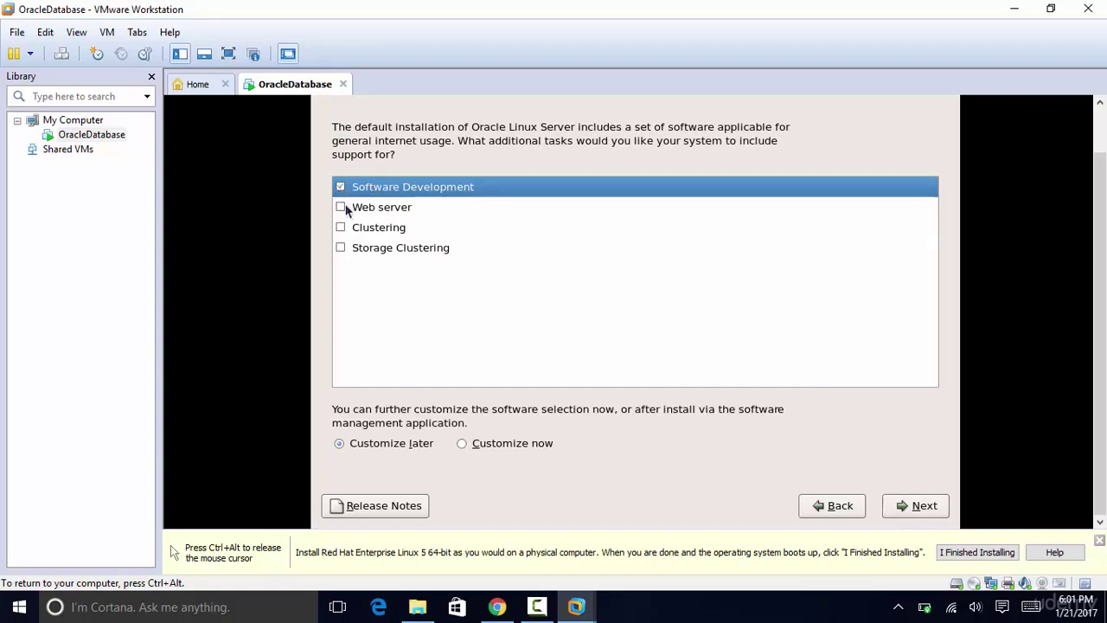
left_click(342, 207)
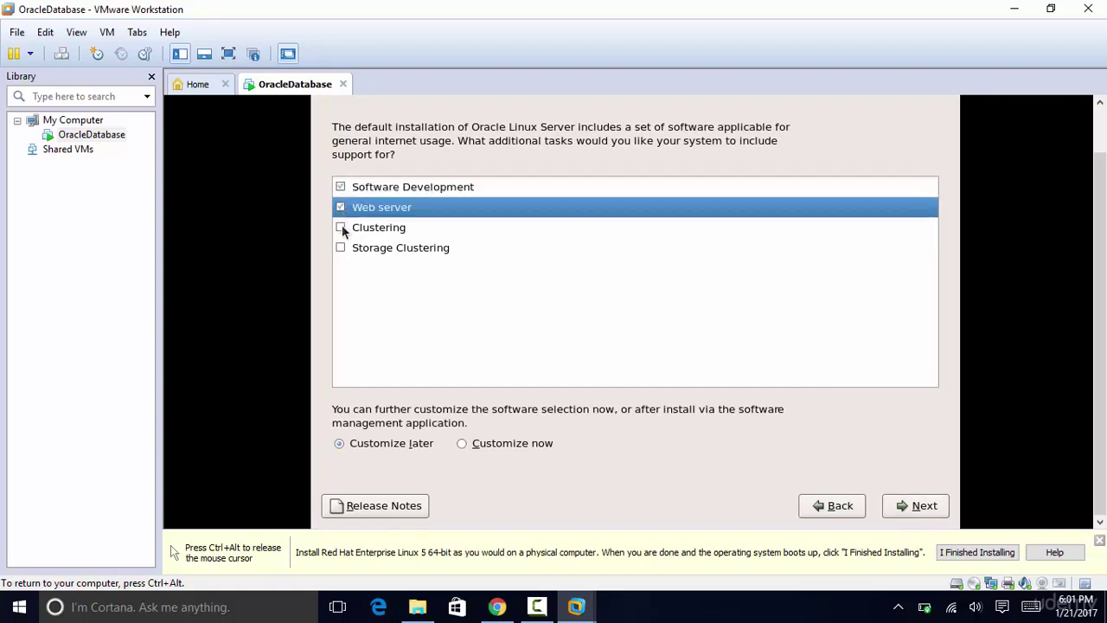
left_click(341, 228)
left_click(341, 248)
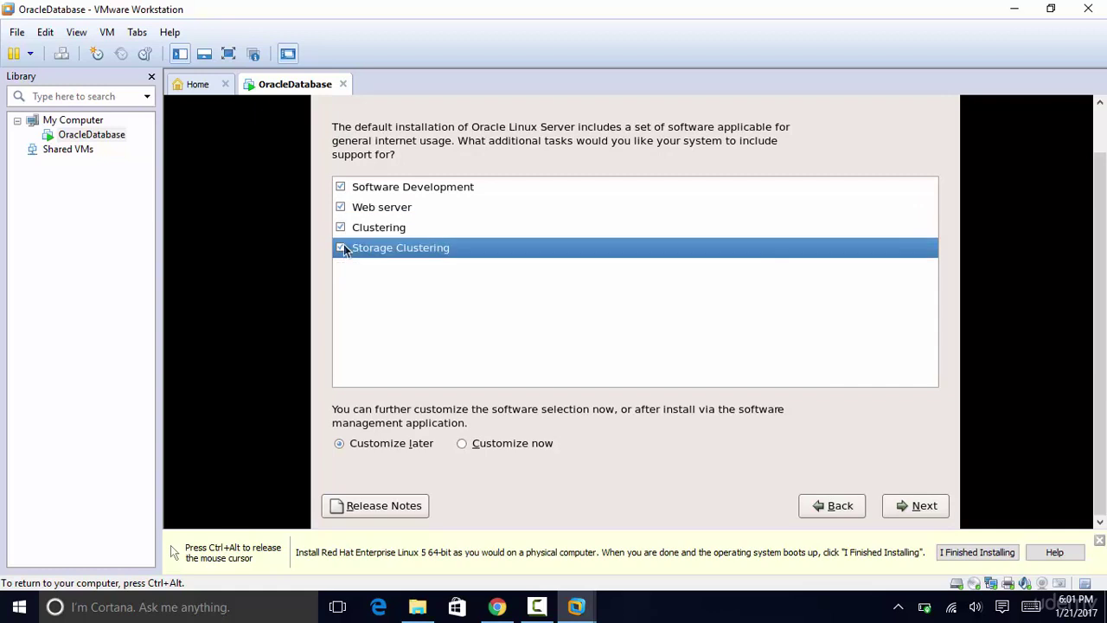
Step: Choose to customize software now and select the KDE and GNOME desktops
left_click(463, 445)
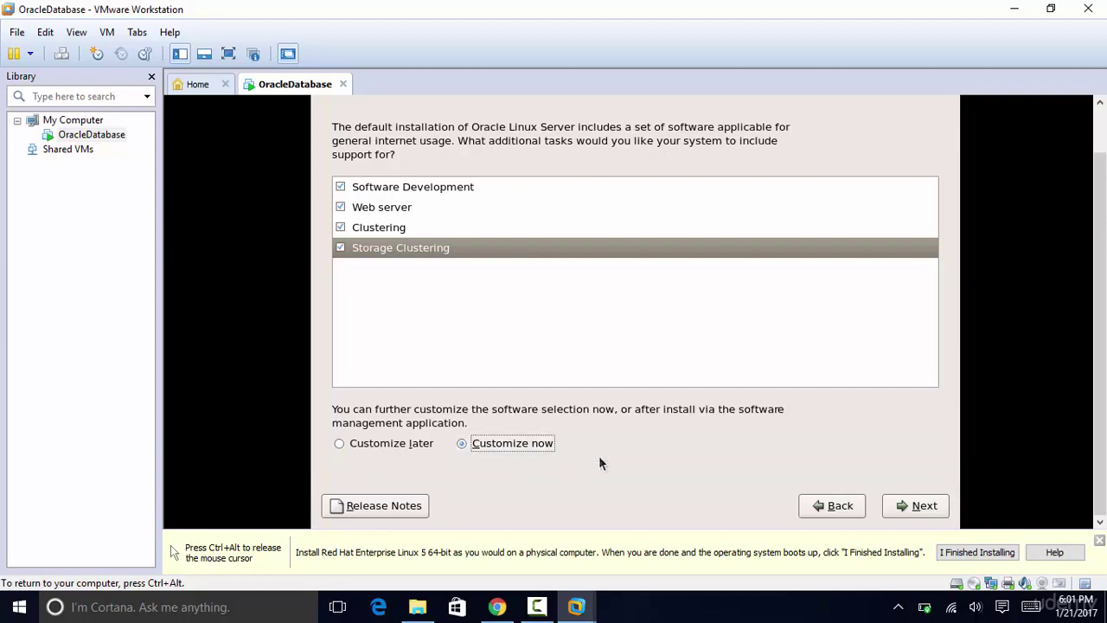
left_click(915, 505)
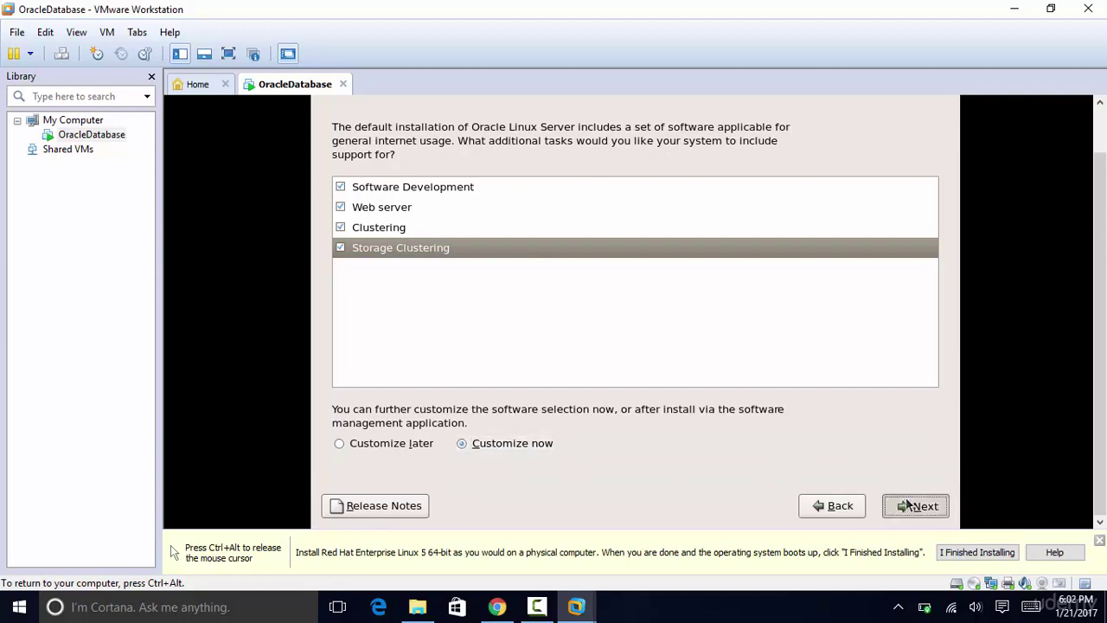
left_click(761, 164)
left_click(761, 147, "ctrl")
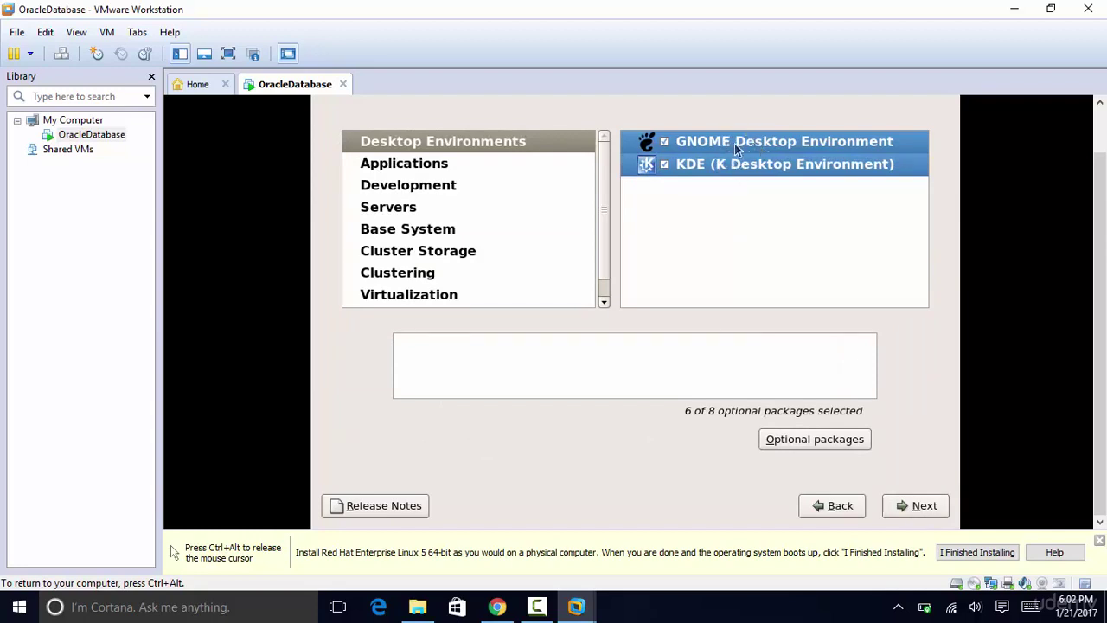
Step: Include all optional packages for the GNOME and KDE desktop groups
right_click(735, 147)
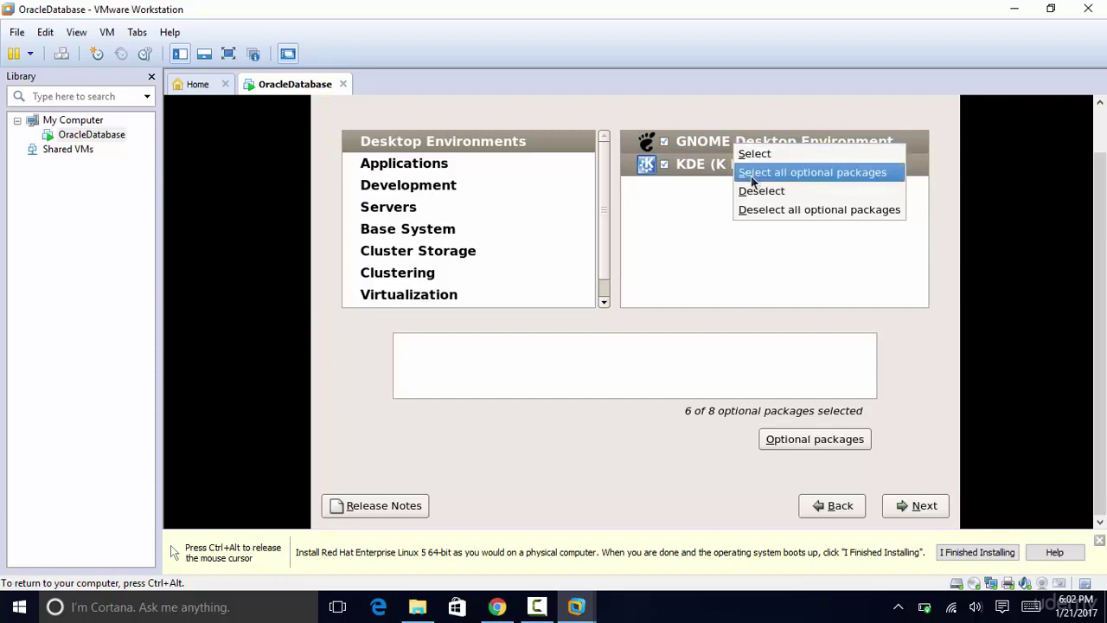
left_click(752, 177)
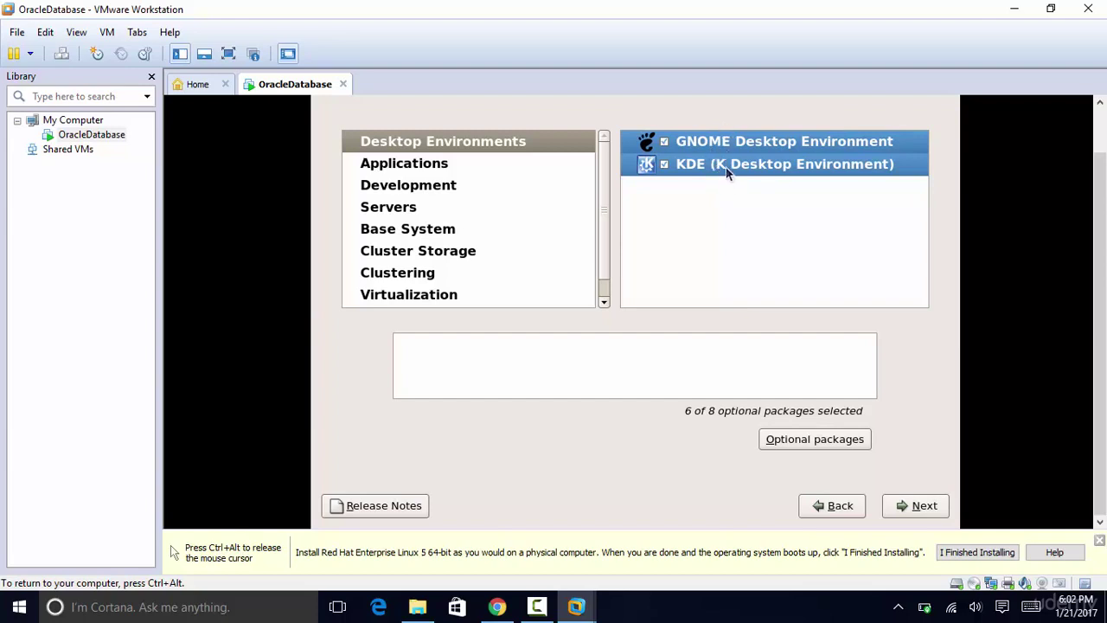
right_click(729, 171)
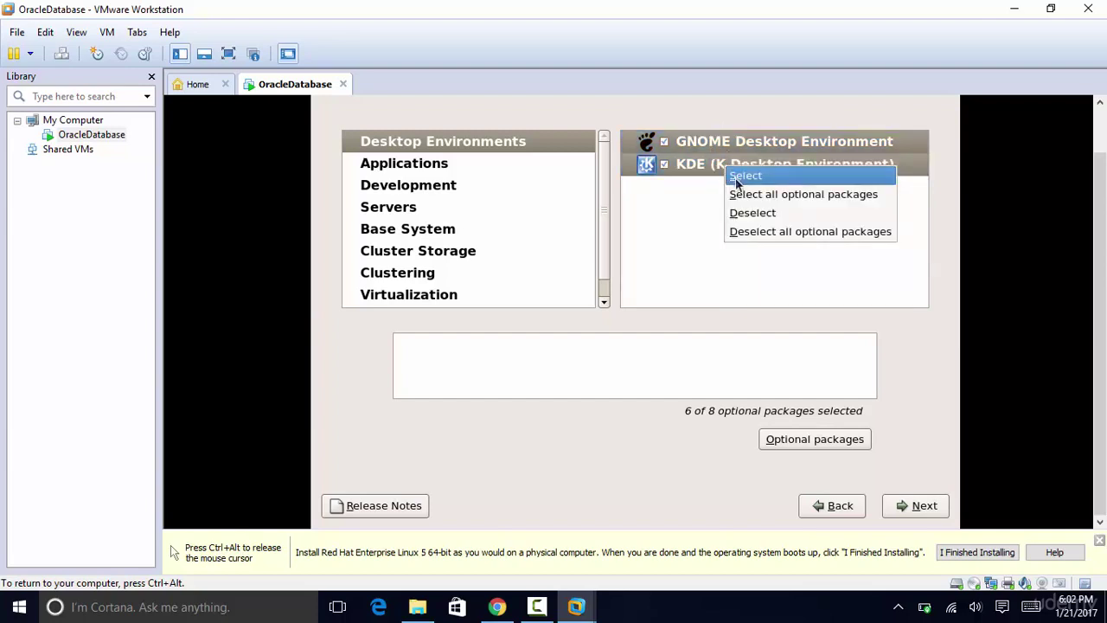
left_click(740, 195)
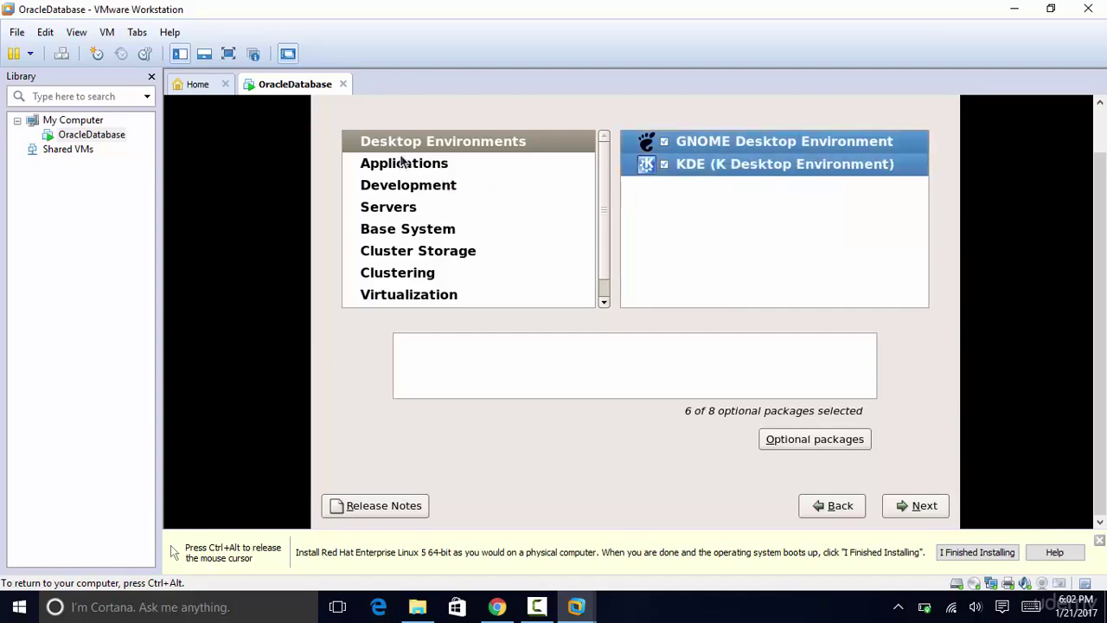
Step: Select every Applications group with all optional packages
left_click(406, 164)
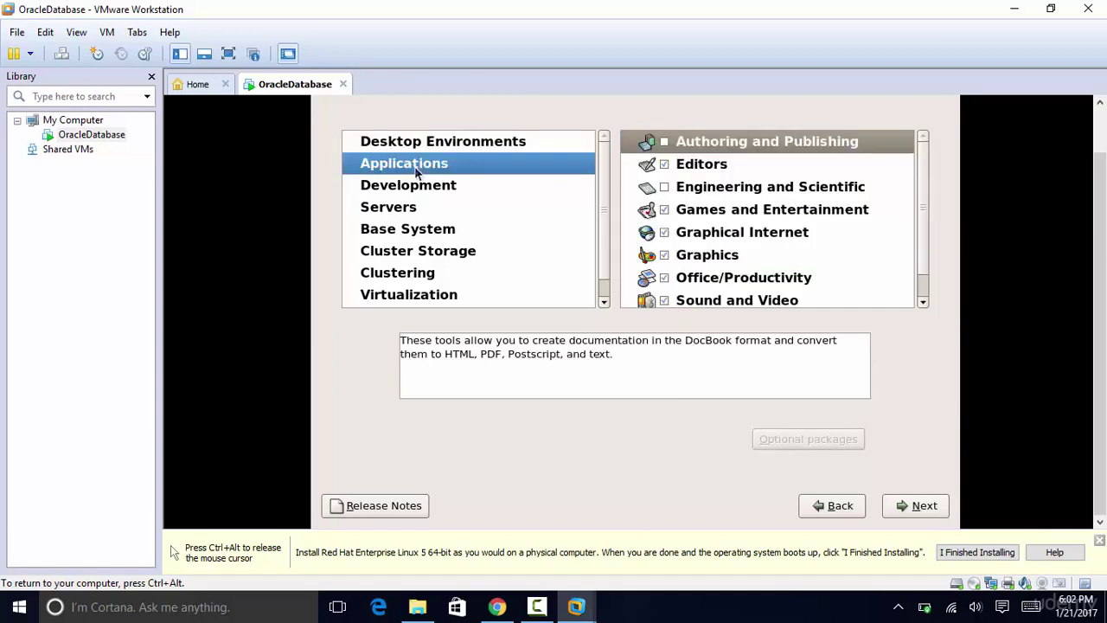
left_click(812, 185)
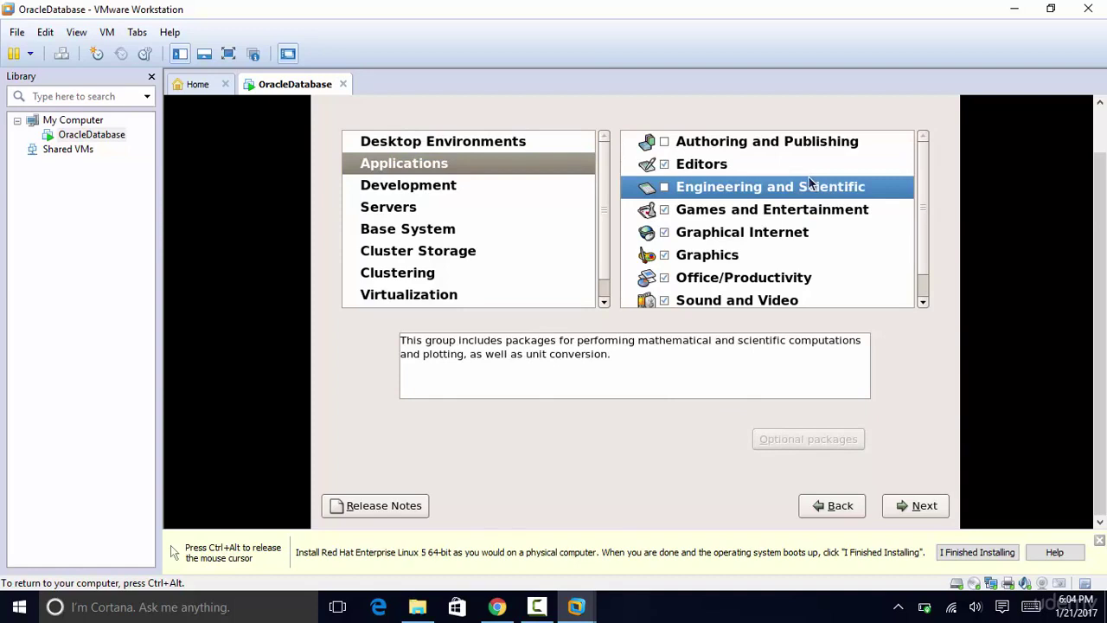
key("ctrl+a")
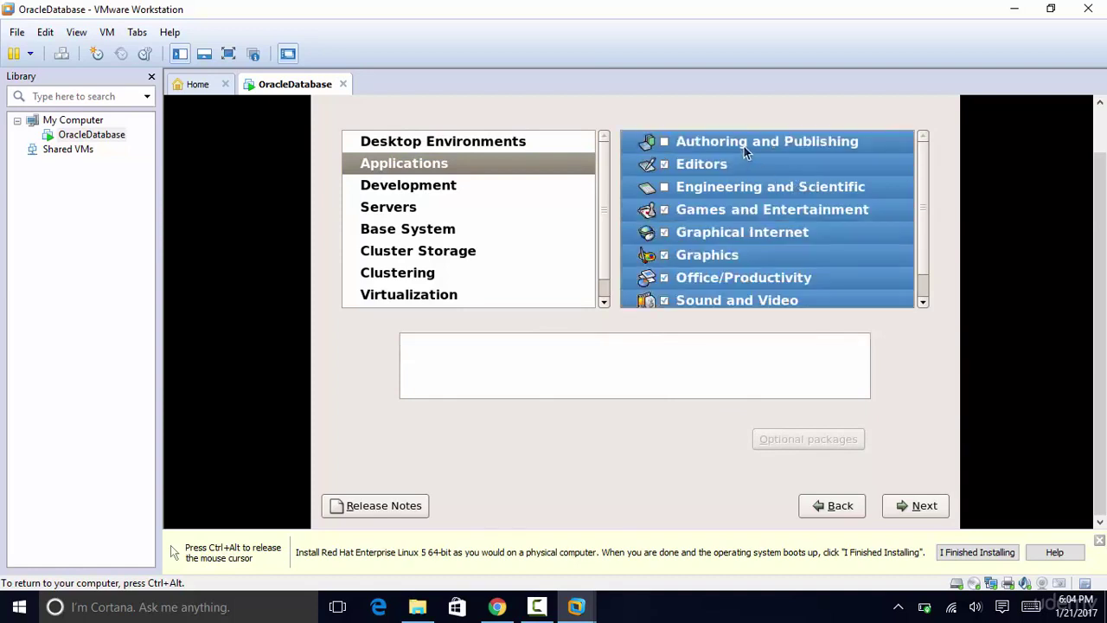
right_click(752, 184)
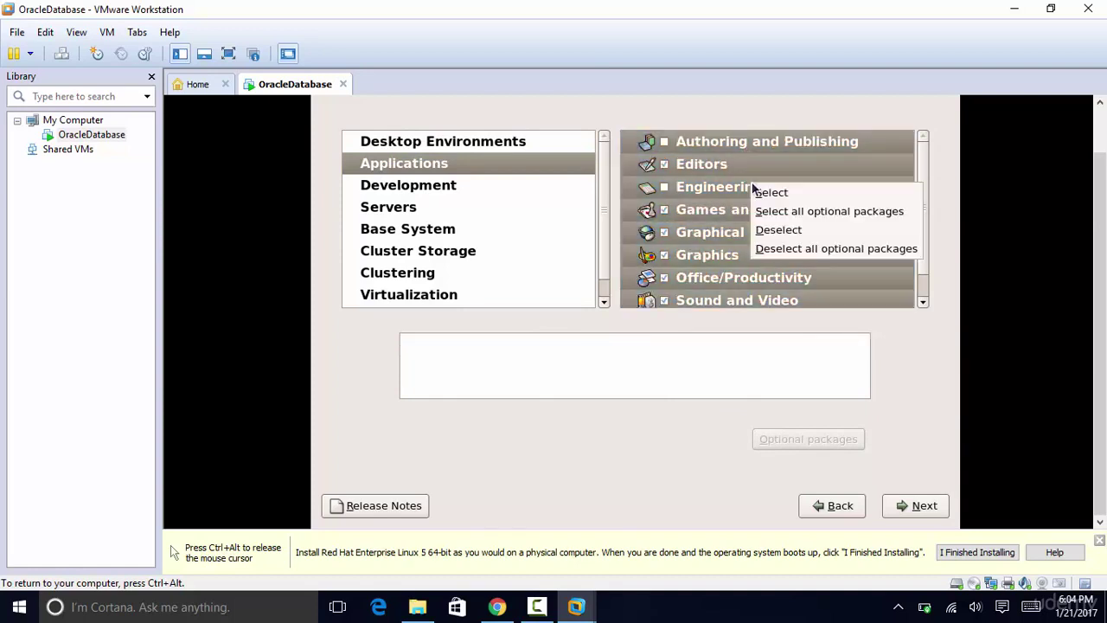
left_click(772, 211)
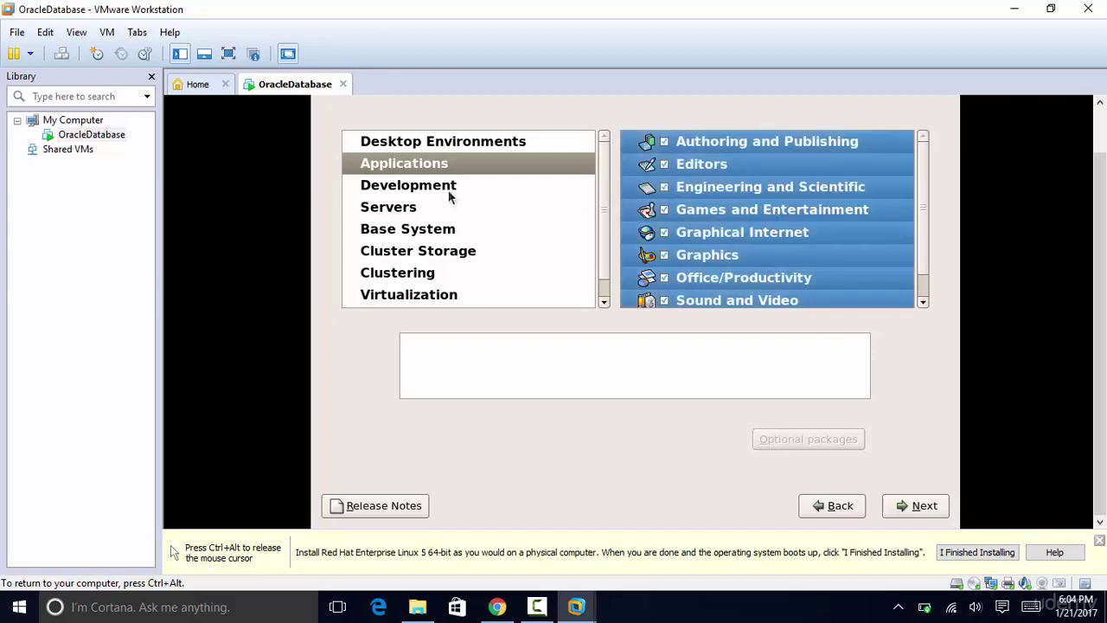
Step: Select every Development group with all optional packages
left_click(451, 191)
left_click(767, 194)
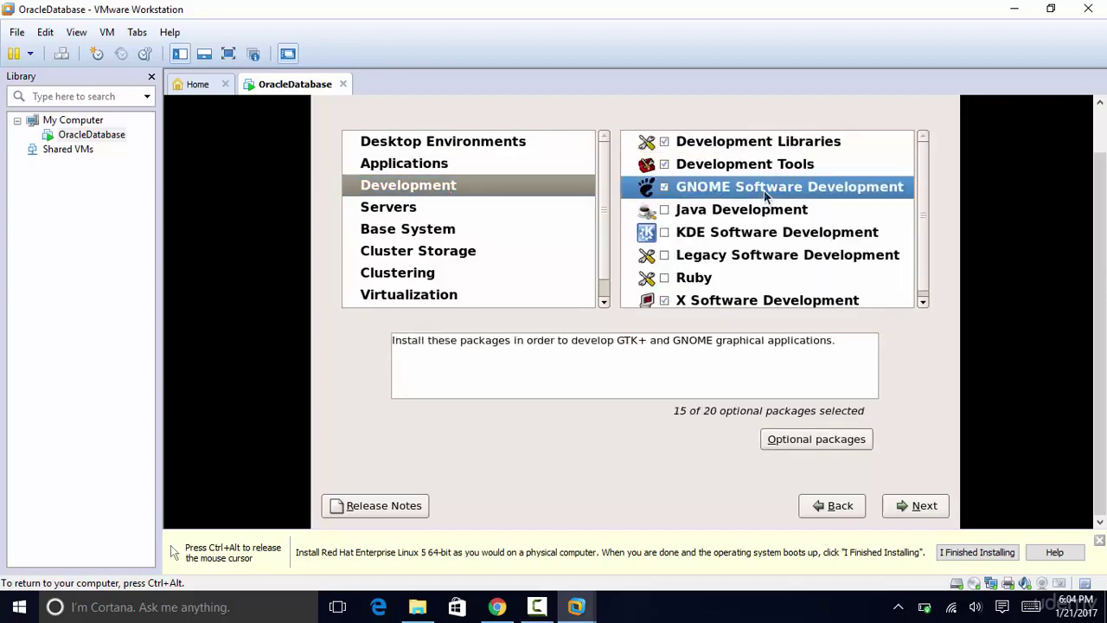
key("ctrl+a")
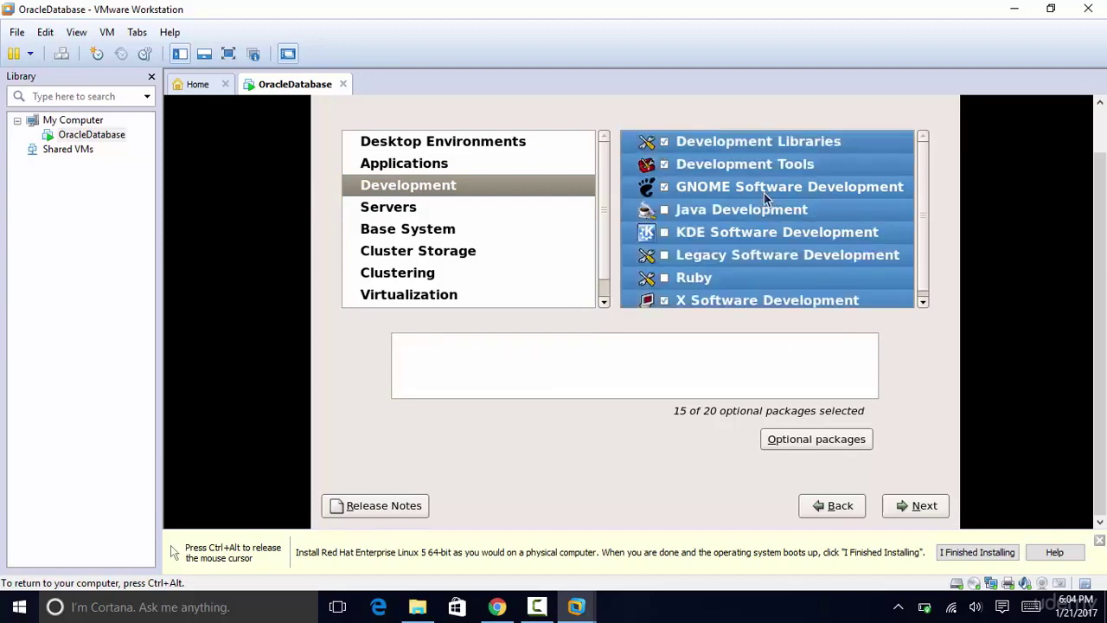
right_click(764, 193)
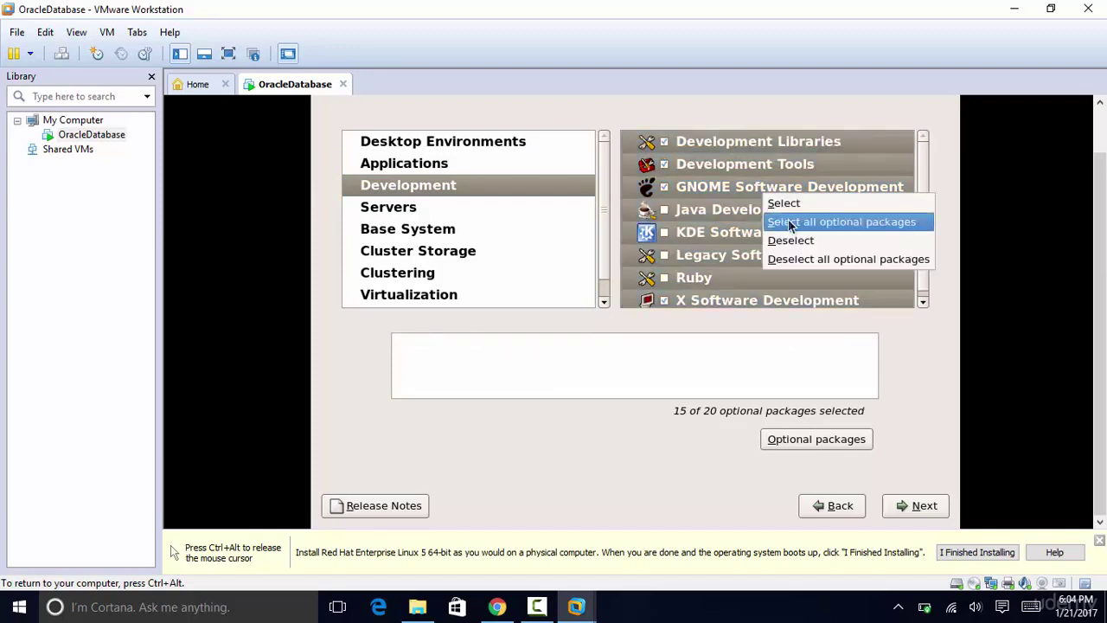
left_click(789, 221)
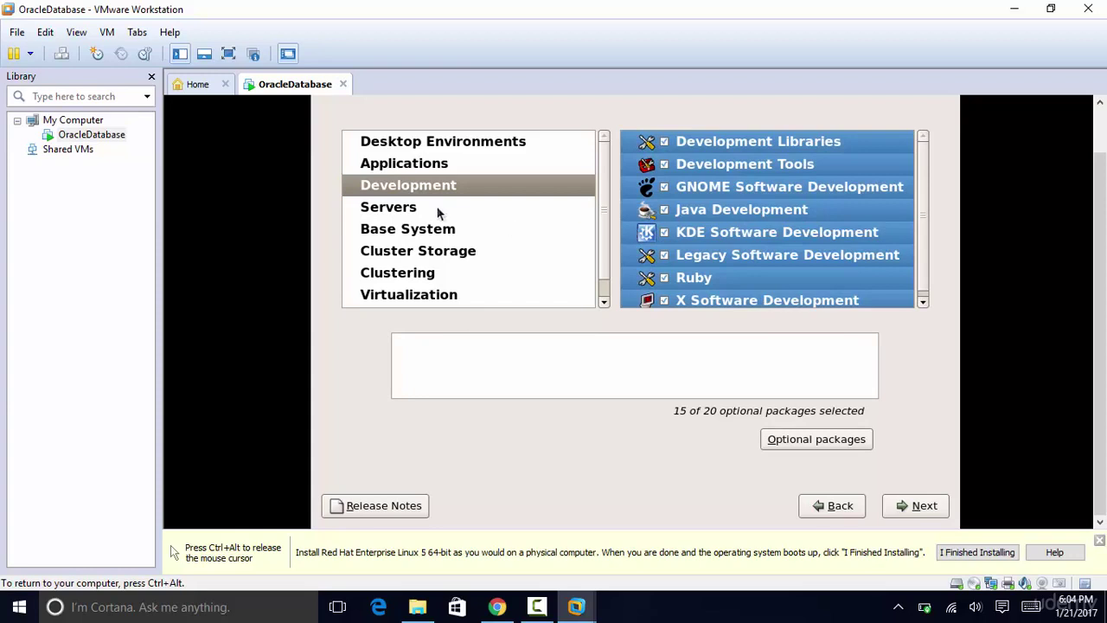
Step: Select every Servers group with all optional packages
left_click(439, 211)
left_click(735, 215)
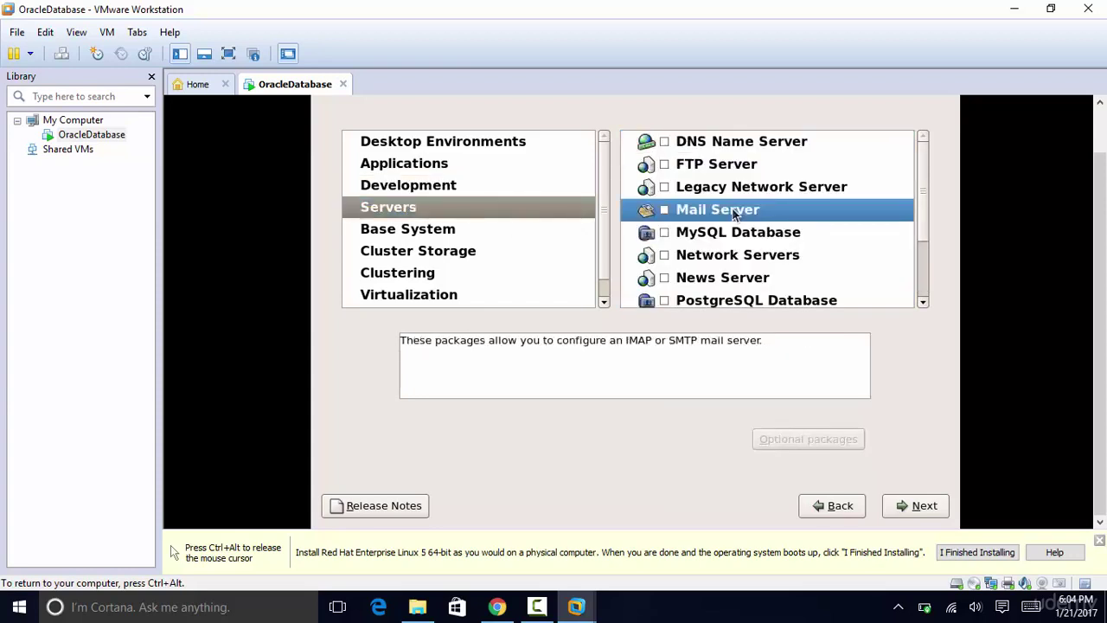
key("ctrl+a")
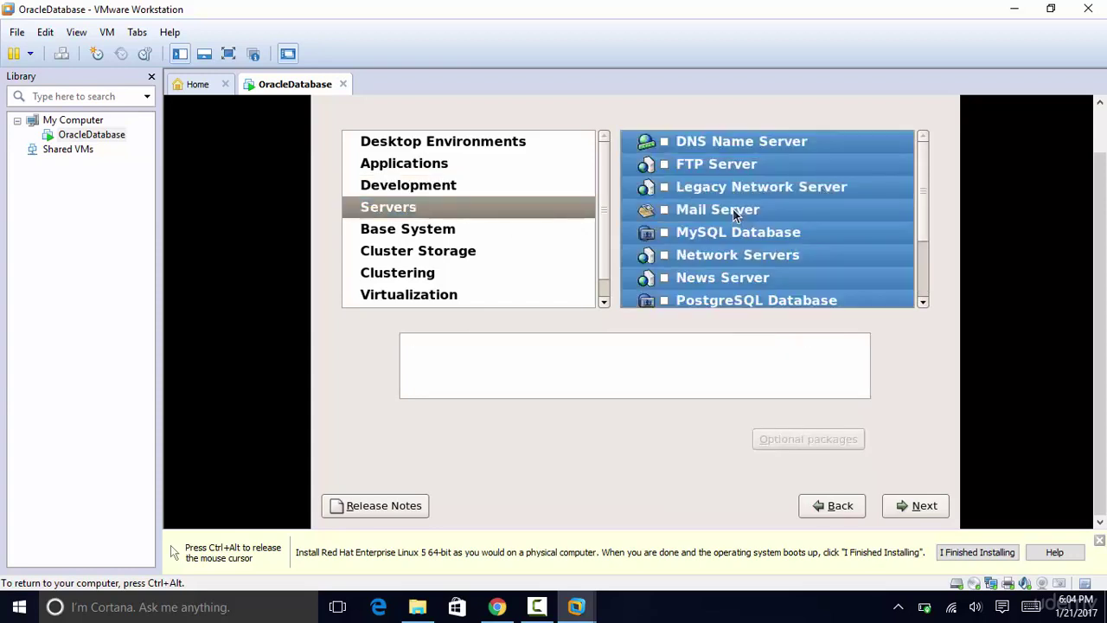
right_click(735, 215)
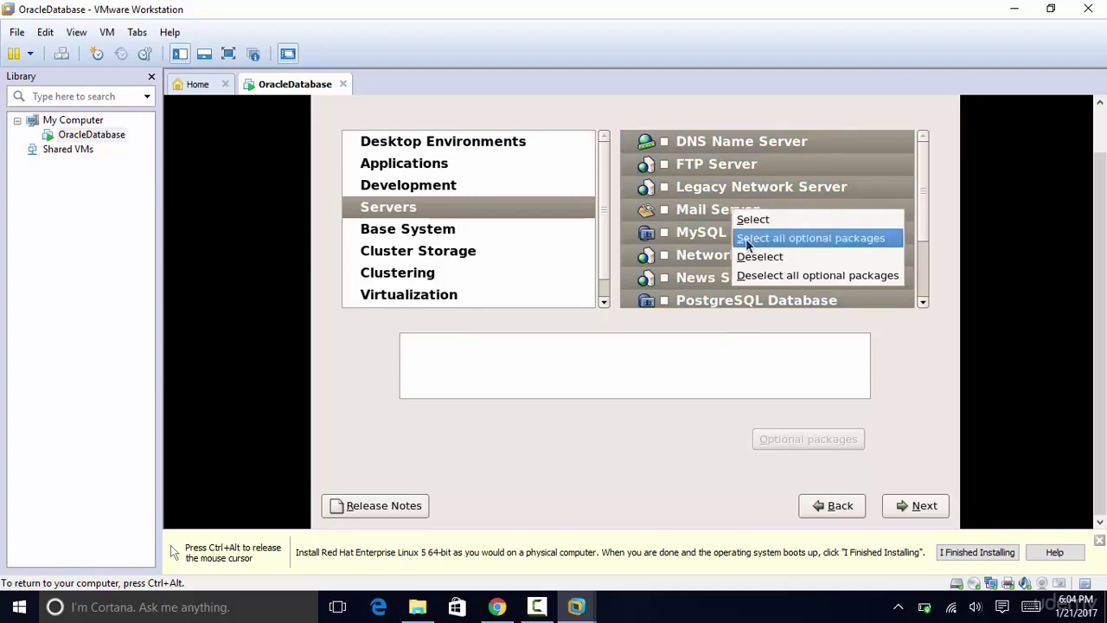
left_click(749, 242)
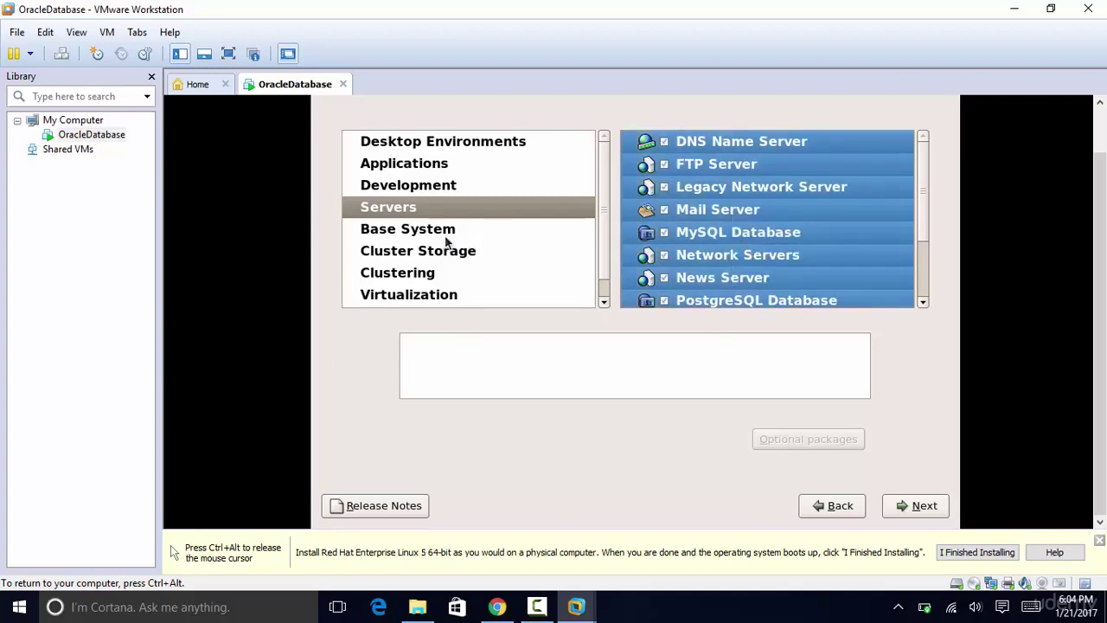
Step: Select every Base System group with all optional packages
left_click(446, 236)
left_click(761, 233)
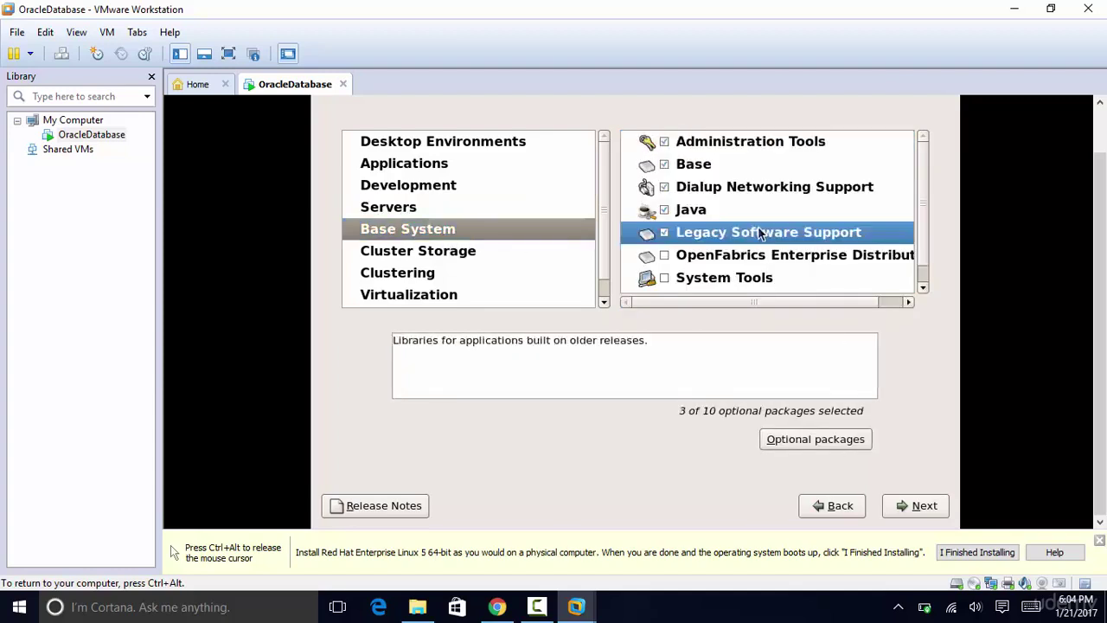
key("ctrl+a")
right_click(758, 226)
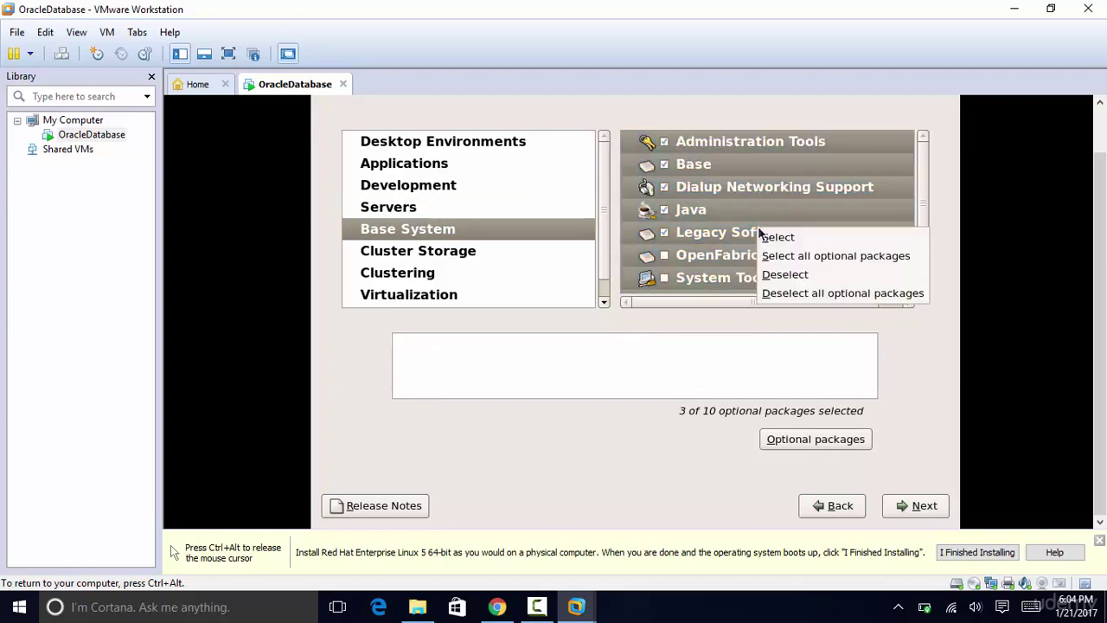
left_click(778, 258)
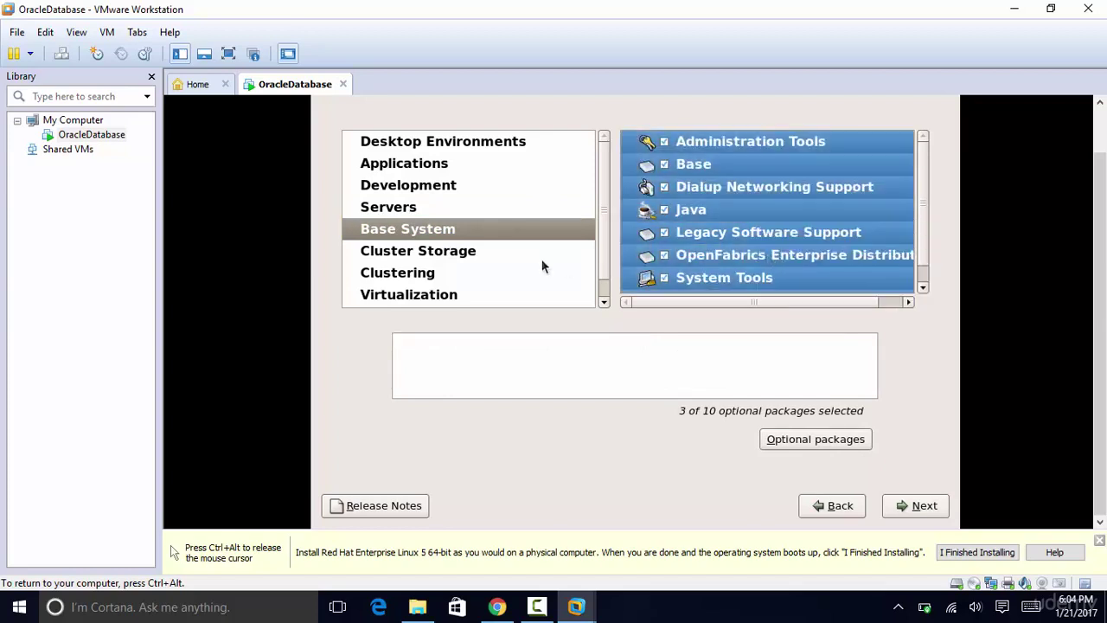
Step: Include the Cluster Storage and Clustering groups with all their optional packages
left_click(461, 255)
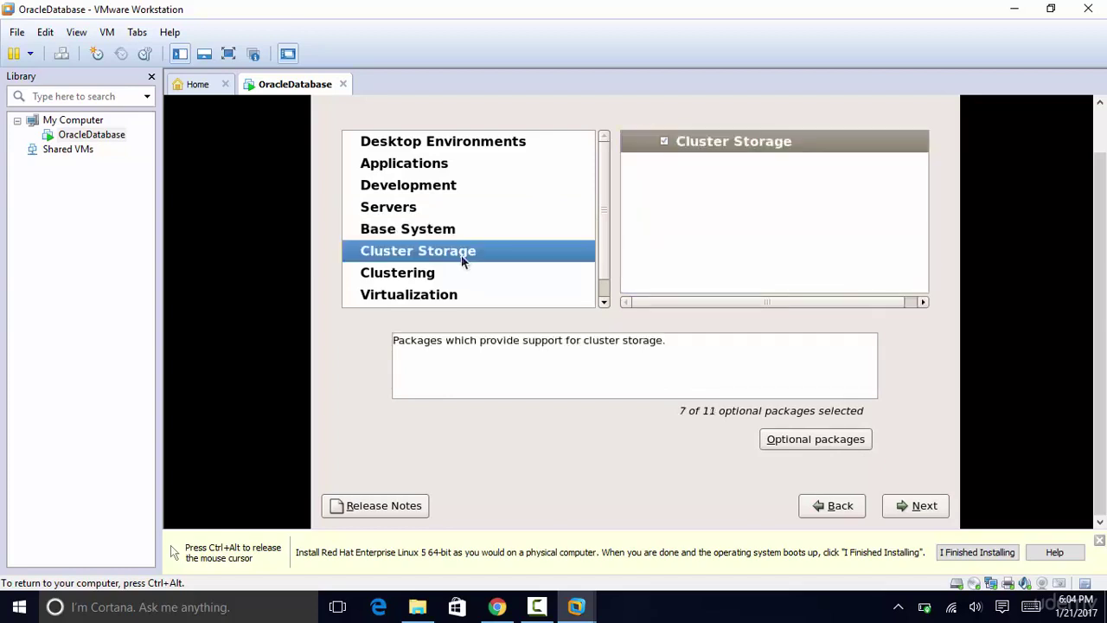
left_click(702, 147)
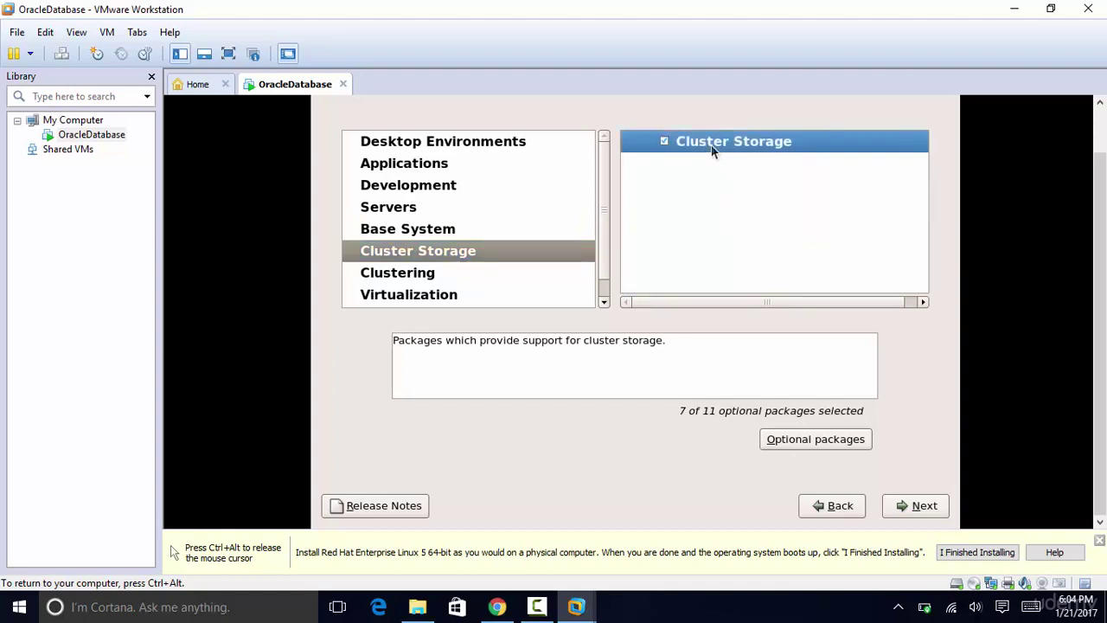
right_click(702, 147)
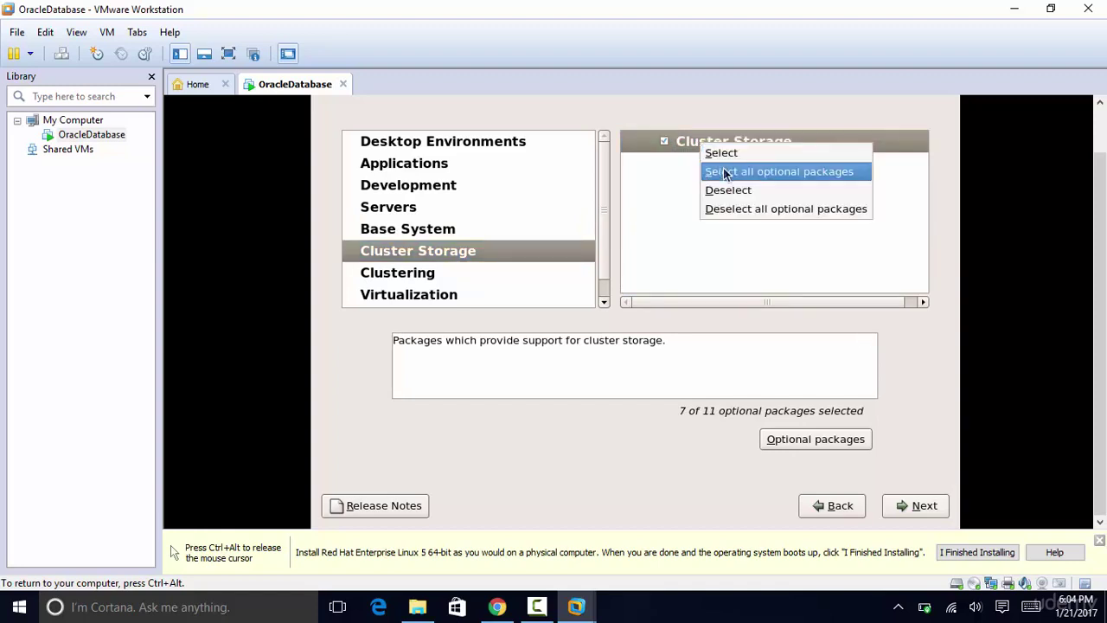
left_click(726, 173)
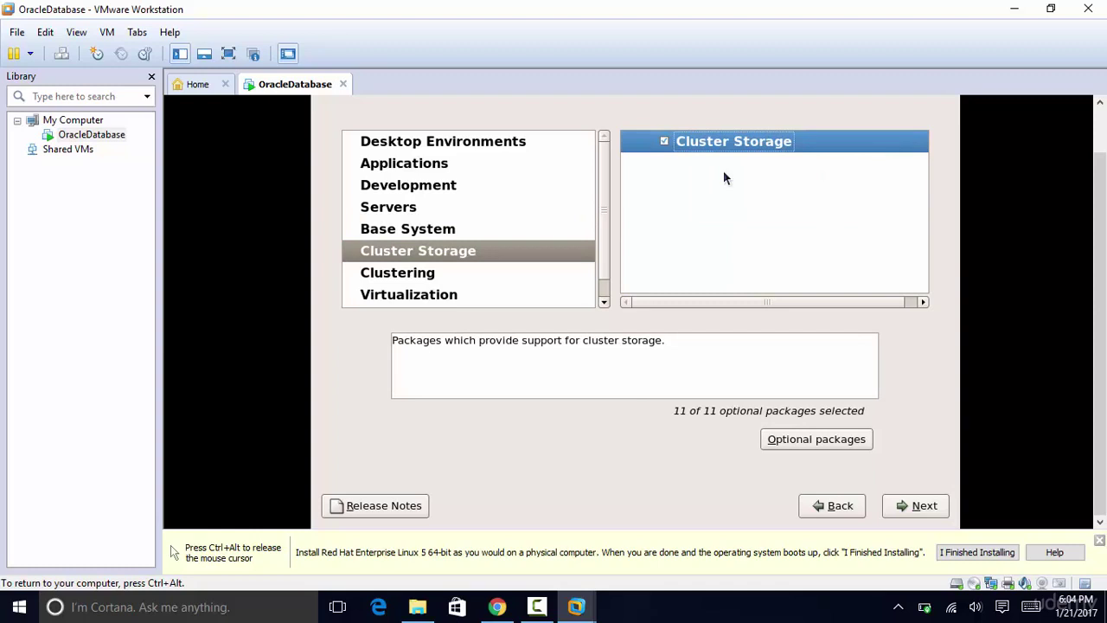
left_click(448, 277)
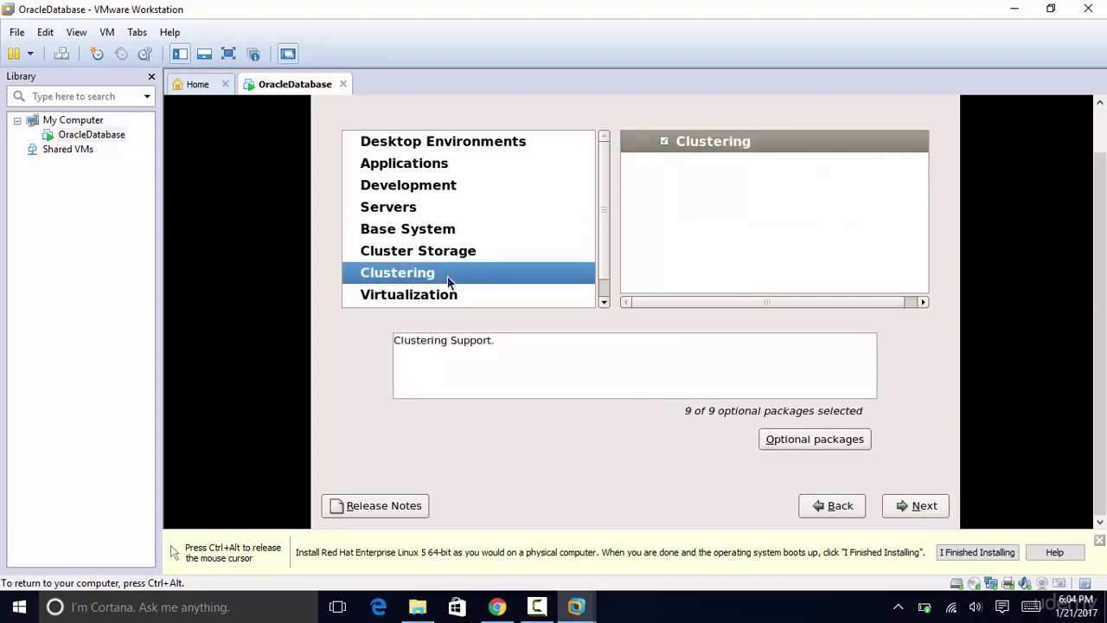
left_click(726, 139)
right_click(727, 138)
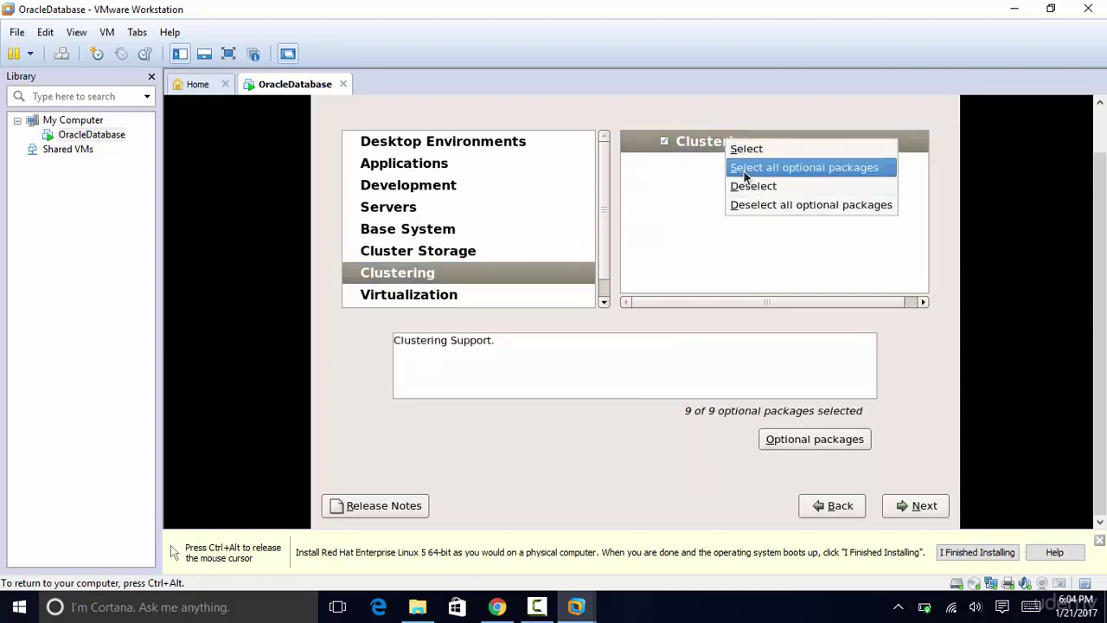
left_click(743, 169)
Step: Include the Virtualization KVM group with all 13 optional packages
left_click(455, 296)
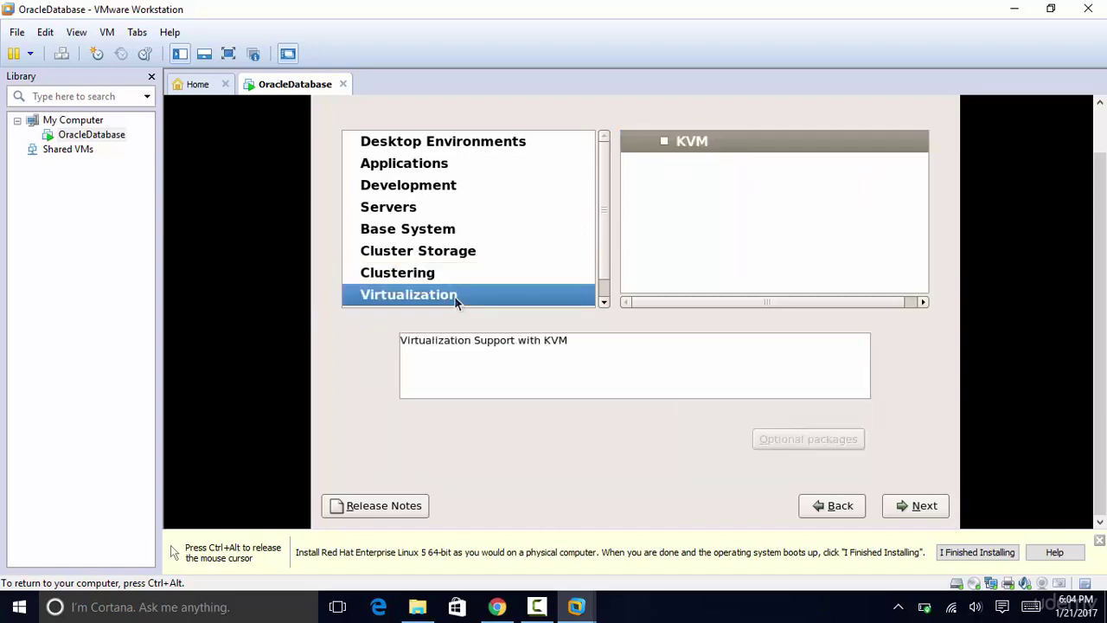
left_click(726, 141)
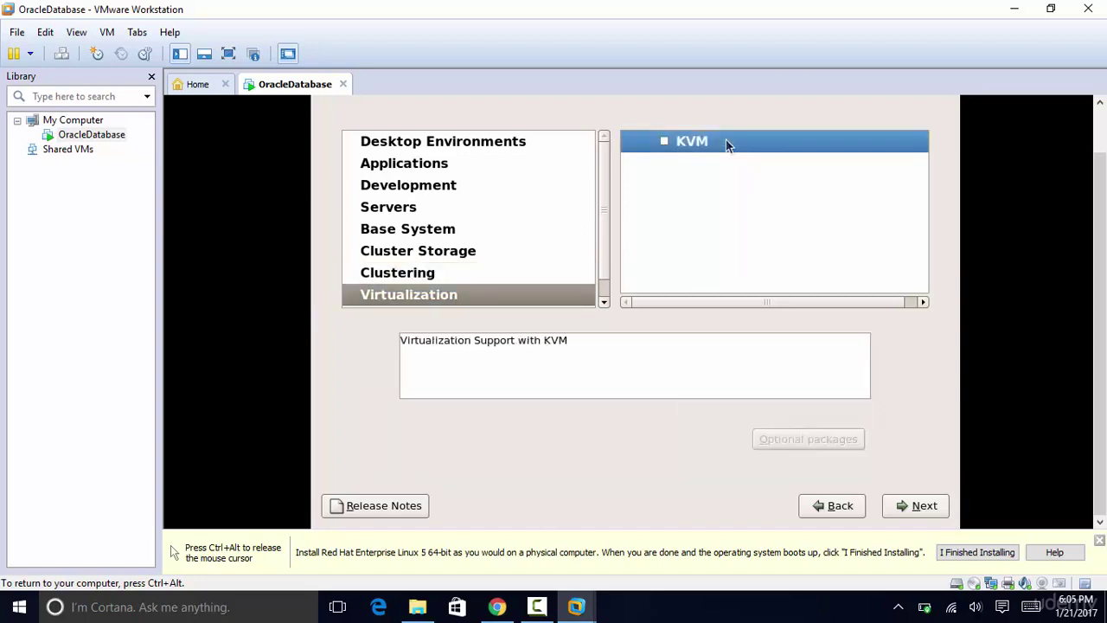
right_click(725, 140)
left_click(742, 169)
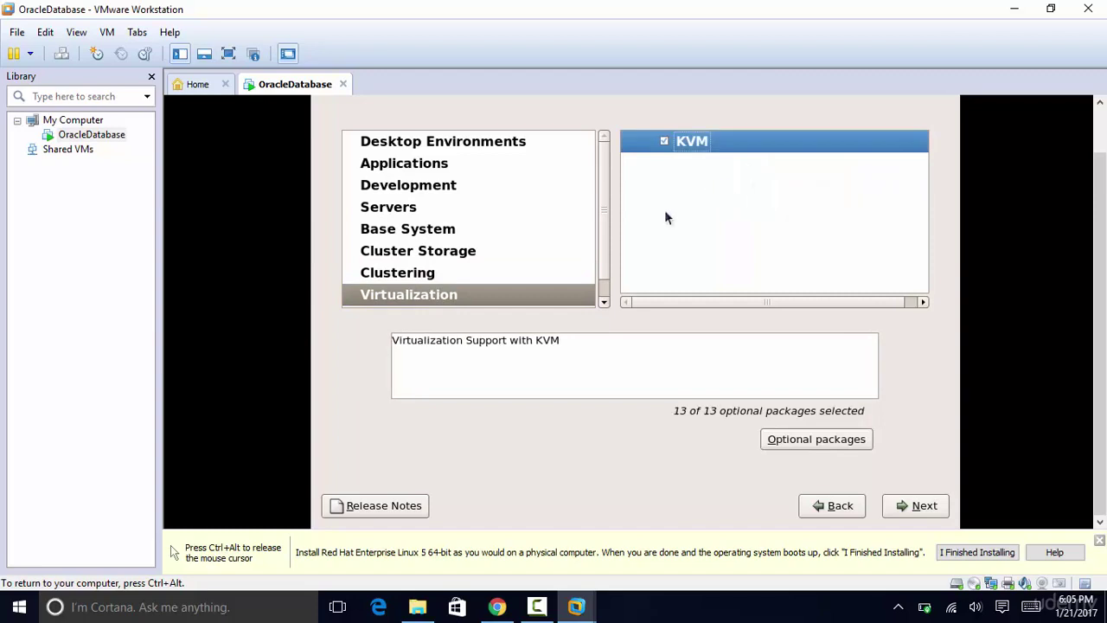
left_click(604, 302)
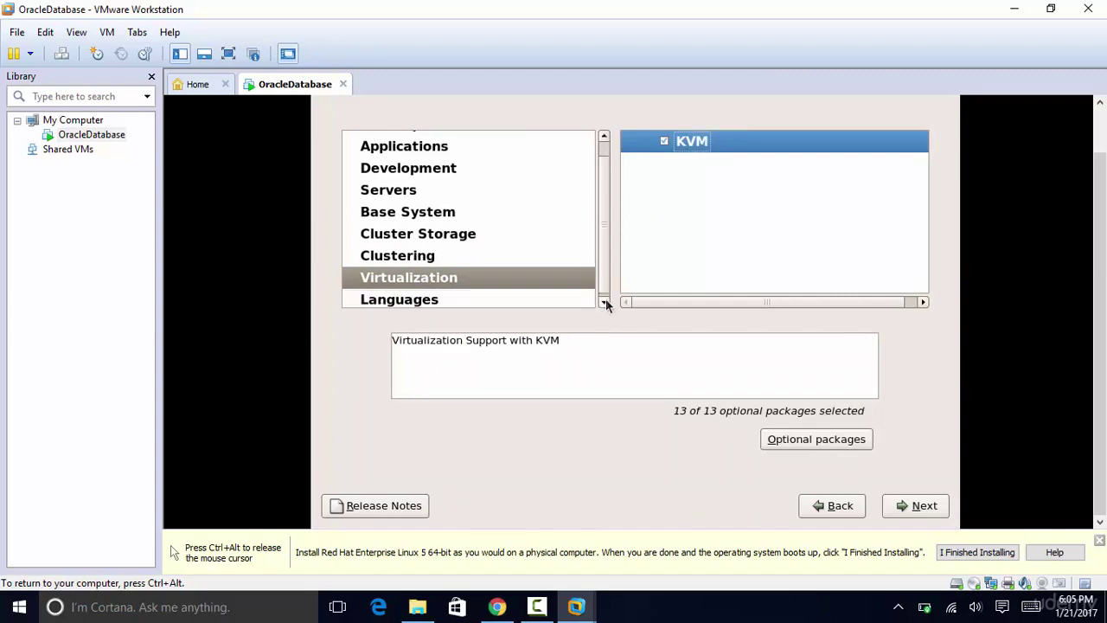
Step: Review the Languages, Applications and Desktop Environments categories, then start the dependency check
left_click(532, 290)
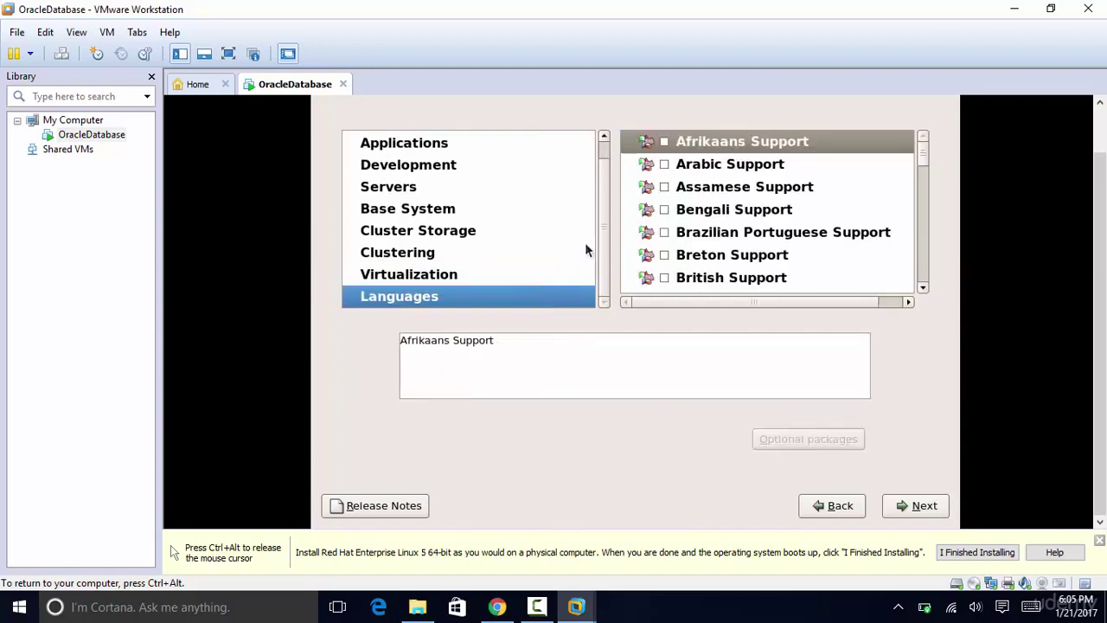
left_click(518, 238)
left_click(475, 142)
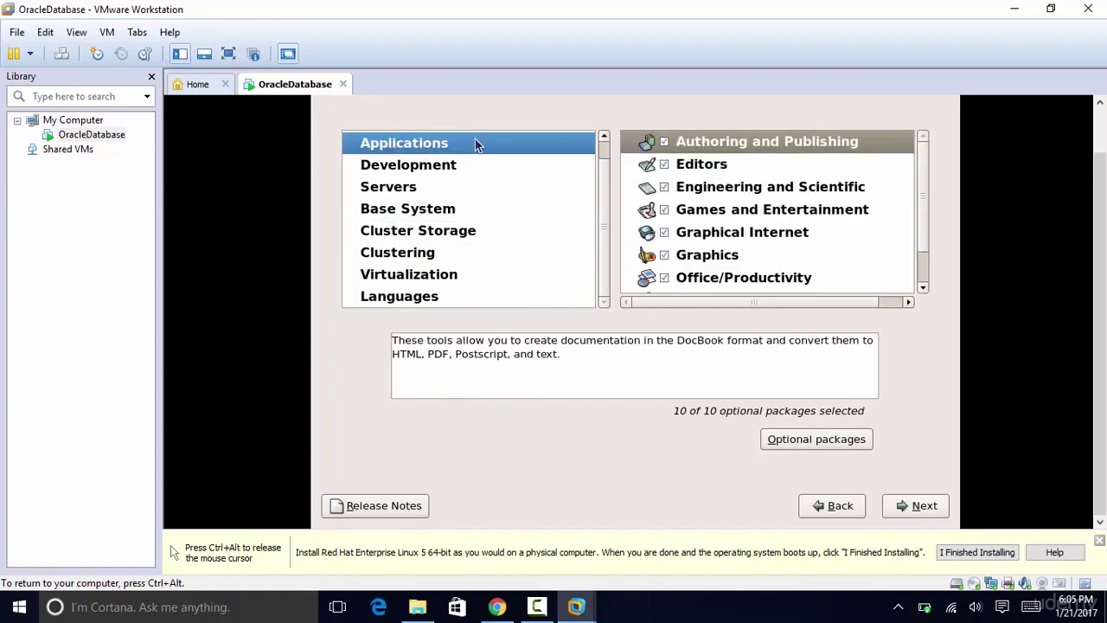
key("Down")
key("Down")
key("Down")
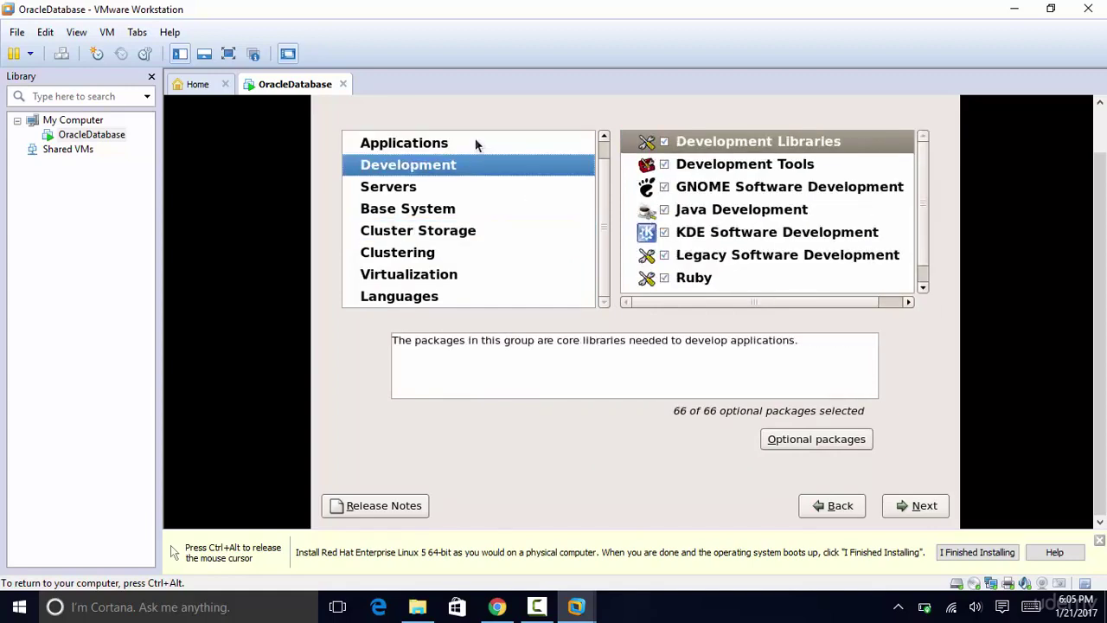
key("Down")
key("Down")
key("Down")
key("Down")
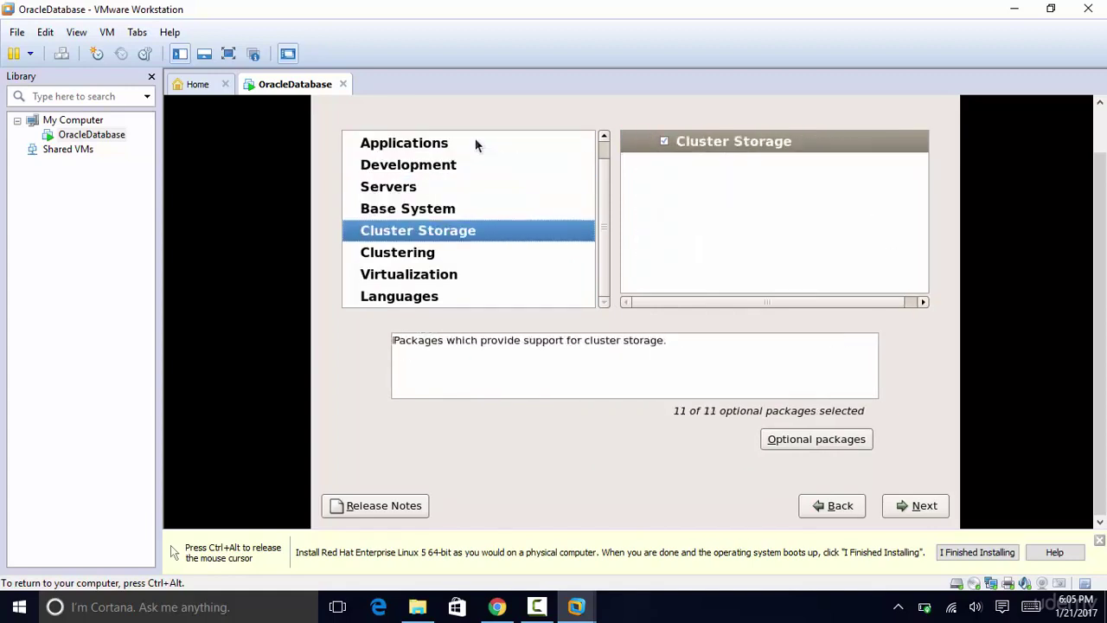
key("Up")
key("Up")
key("Up")
key("Up")
key("Up")
key("Up")
key("Up")
key("Up")
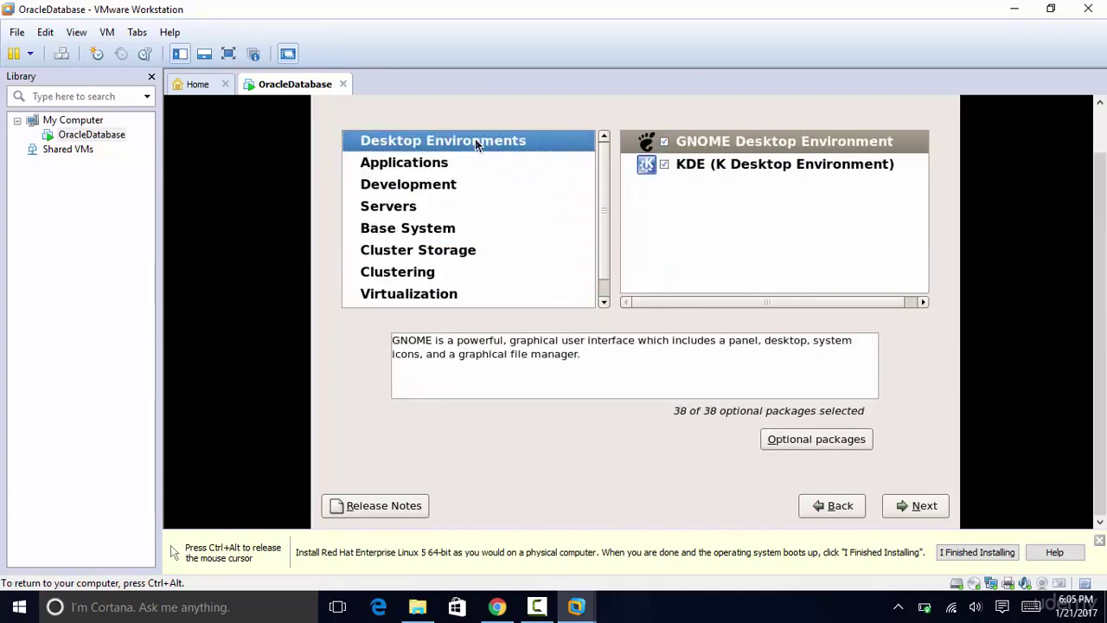
left_click(923, 509)
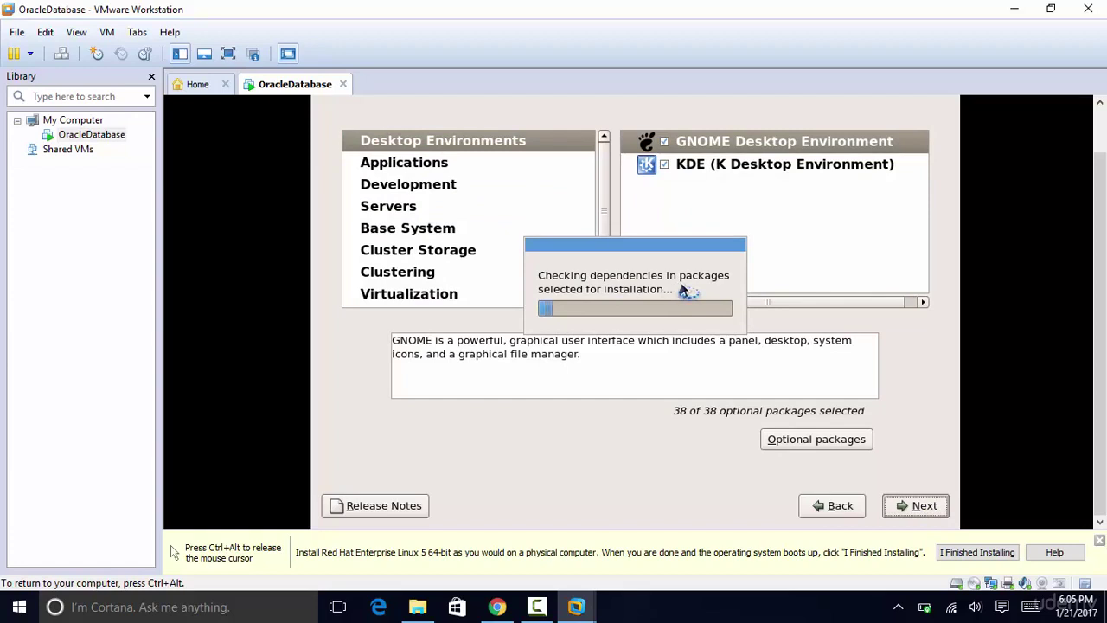
Step: Start the Oracle Linux Server installation and let it format and install packages
key("ctrl+alt")
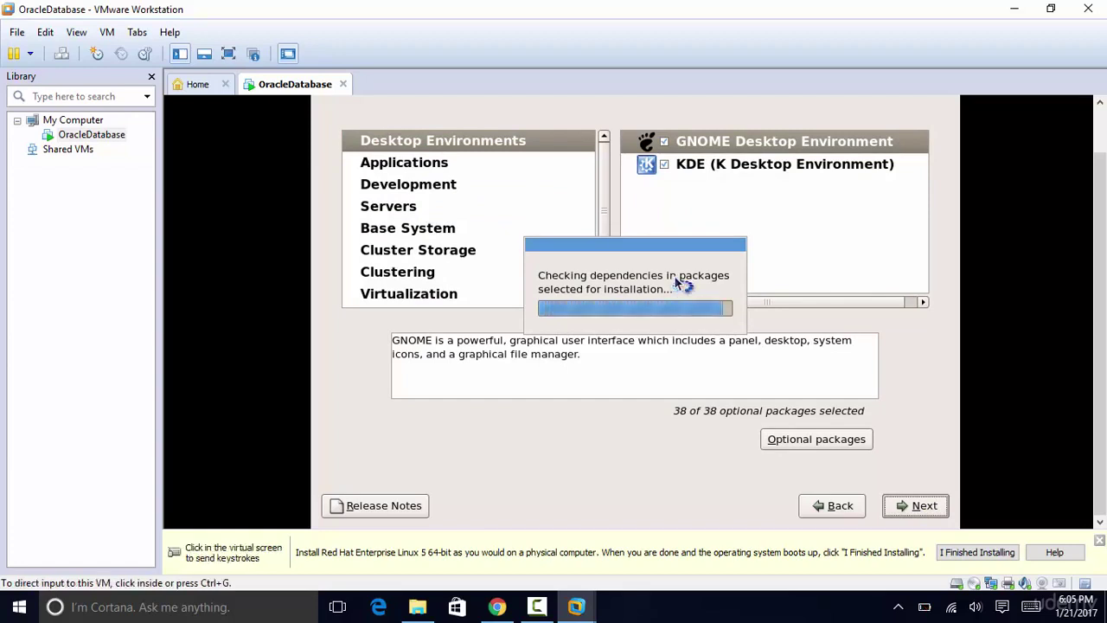
left_click(919, 506)
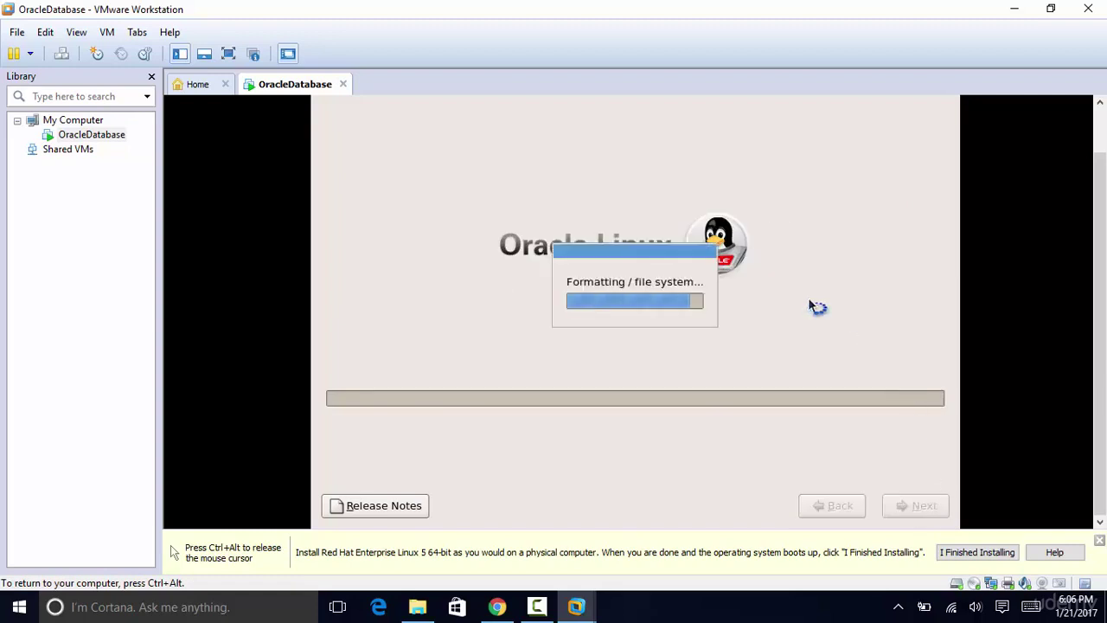
key("ctrl+alt")
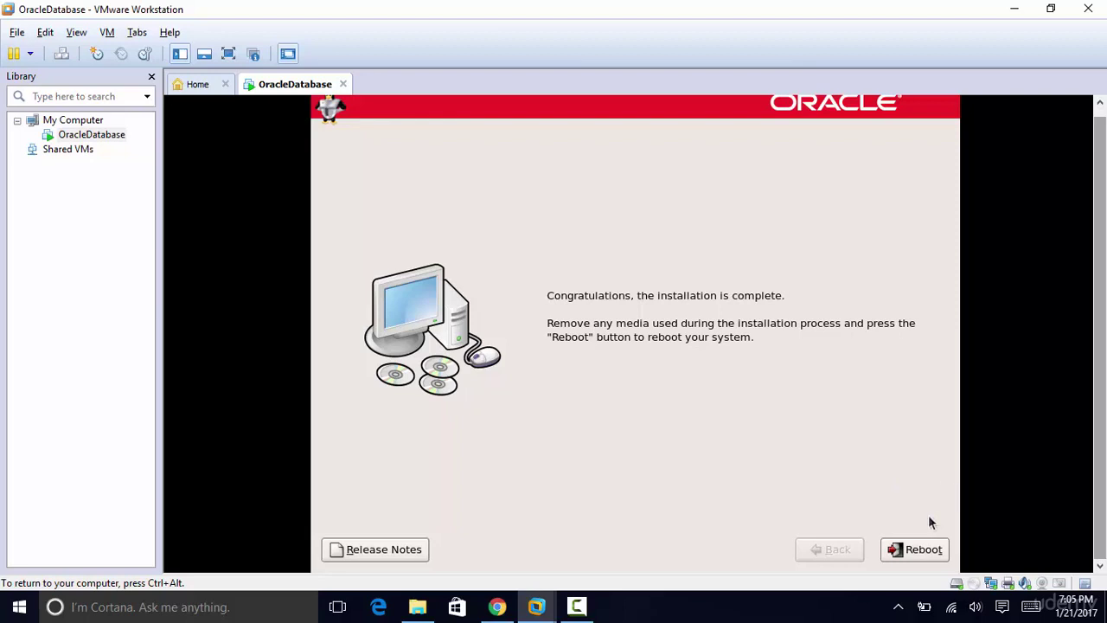
Step: Reboot the installed system and interrupt the GRUB countdown to show the boot menu
left_click(926, 554)
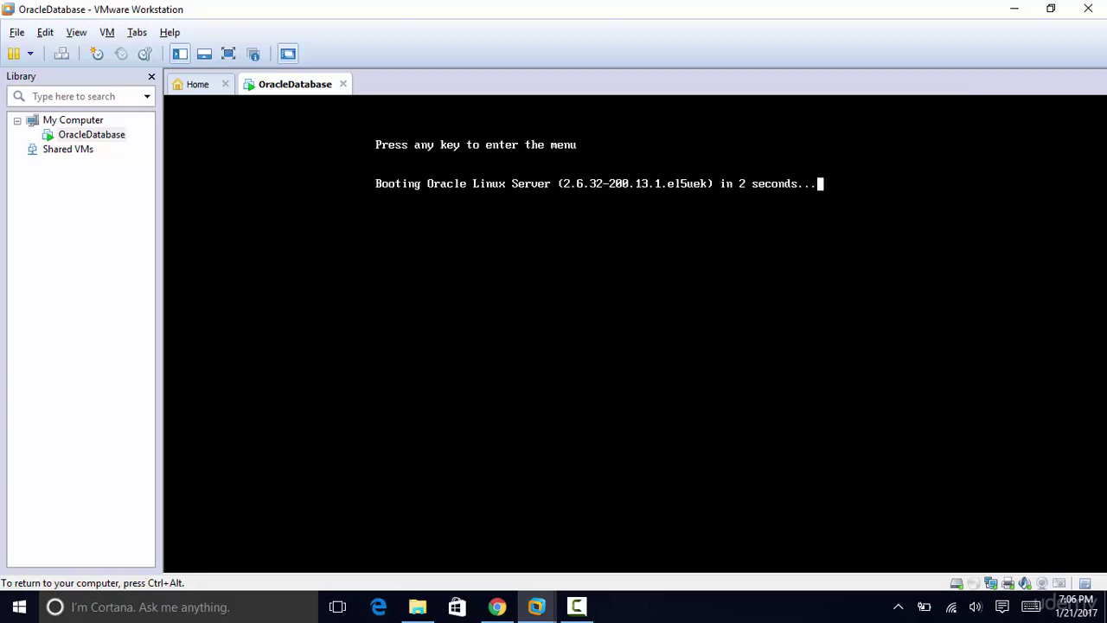
key("Return")
key("Return")
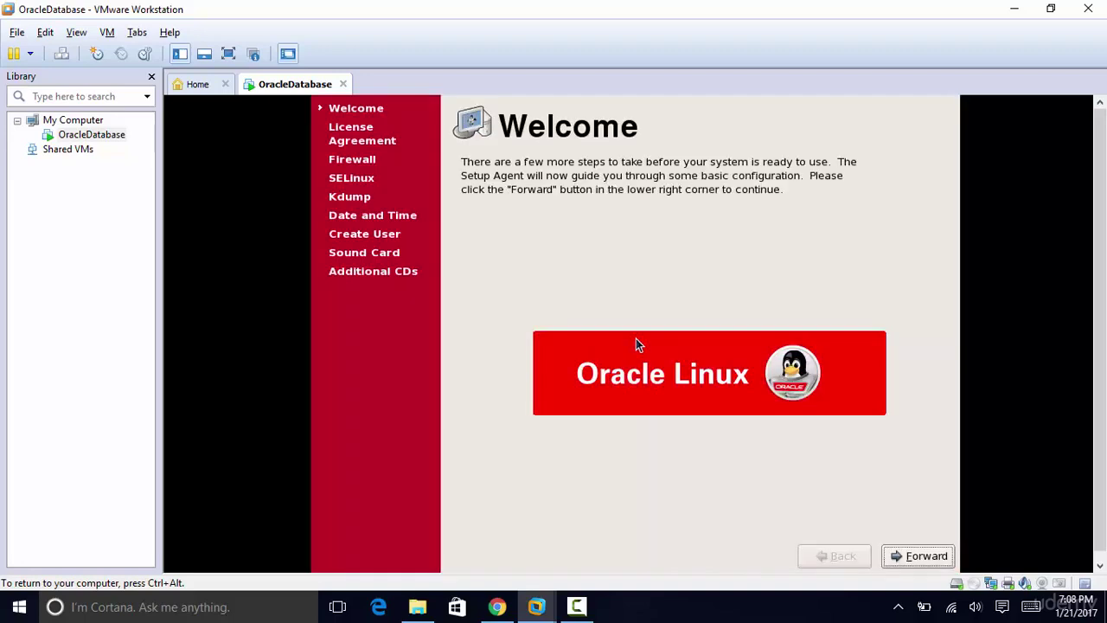
Step: Accept the license and keep default firewall, SELinux enforcing and current date settings
left_click(920, 557)
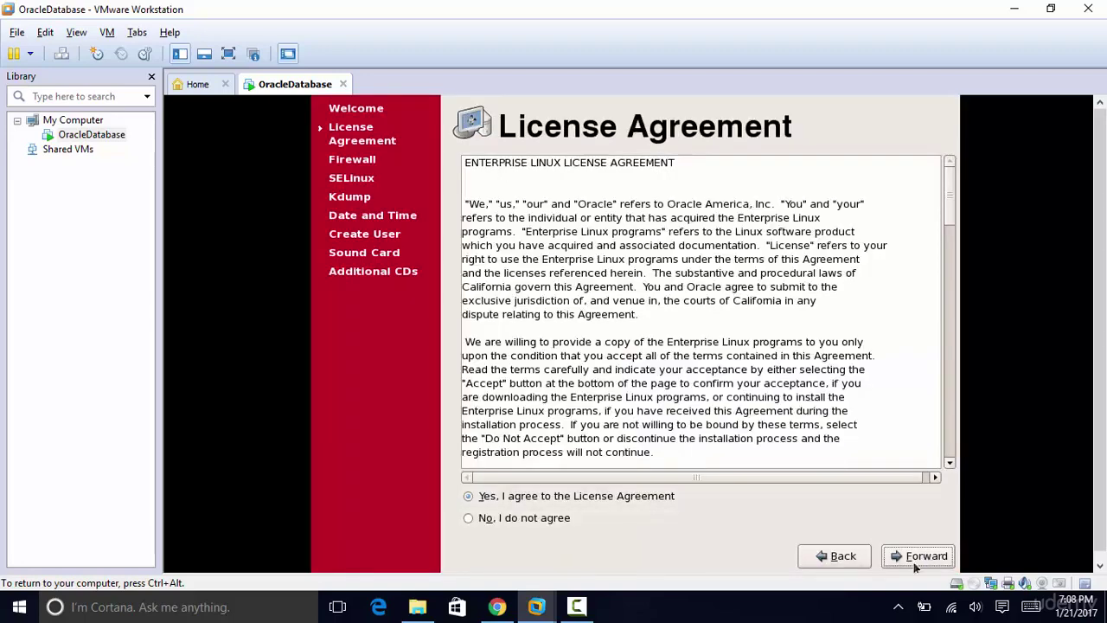
left_click(921, 558)
left_click(920, 558)
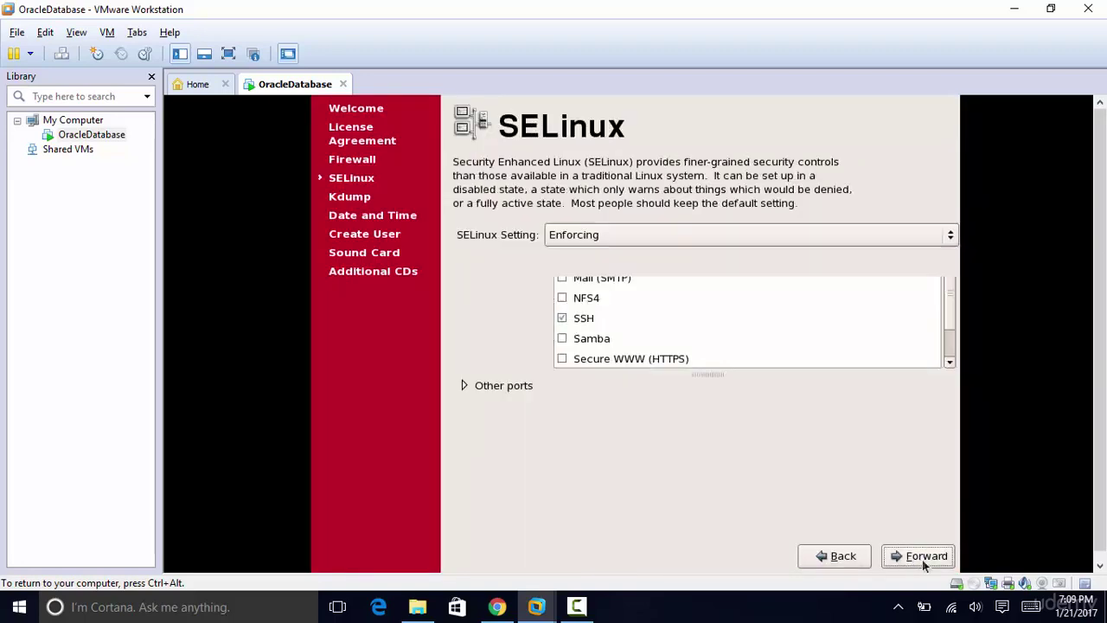
left_click(929, 559)
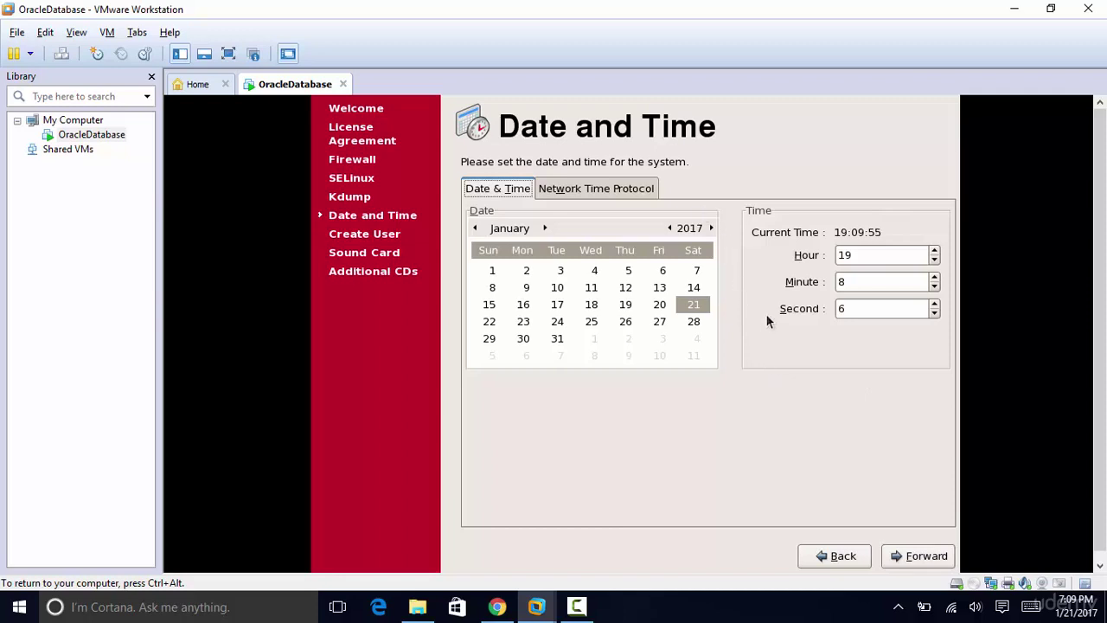
left_click(926, 556)
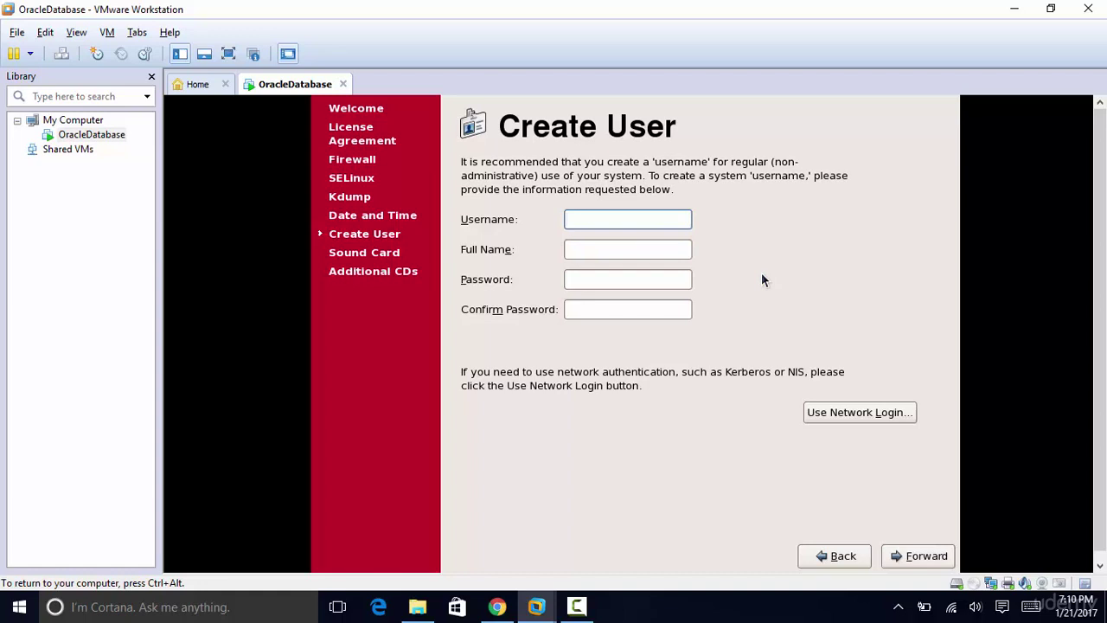
Step: Create user 'training' with full name 'training' and enter and confirm its password
type("training")
key("Tab")
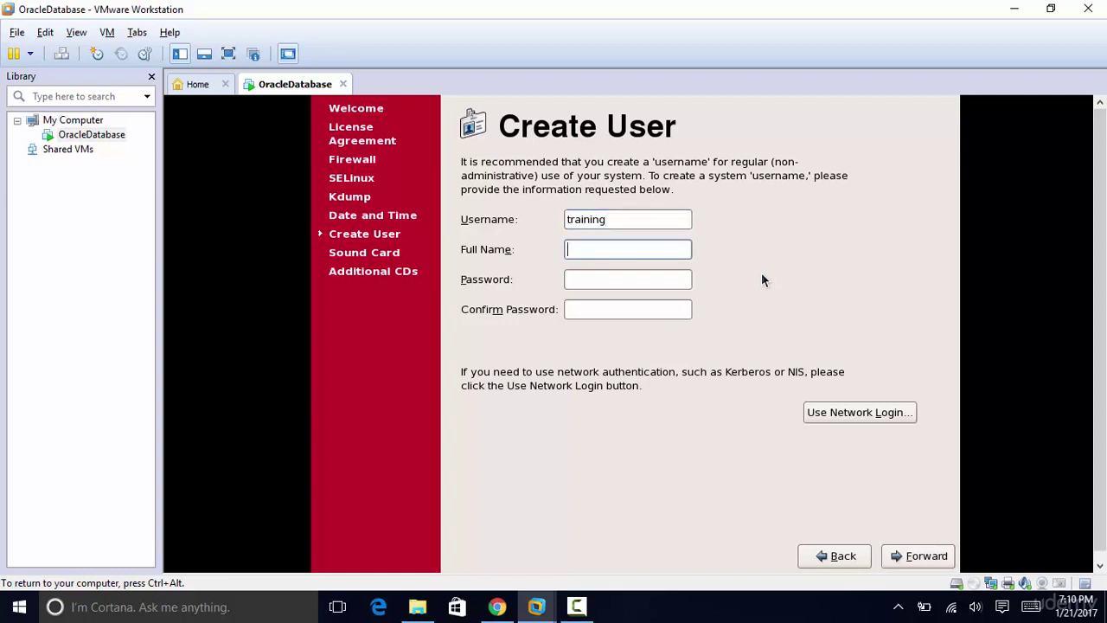
type("training")
key("Tab")
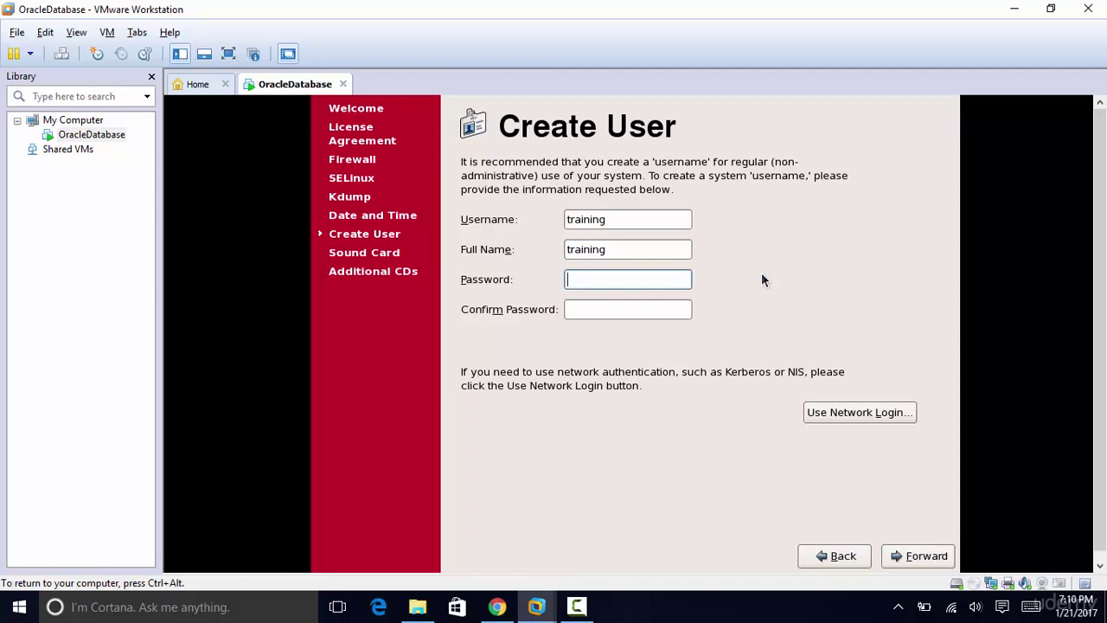
type("training123")
key("Tab")
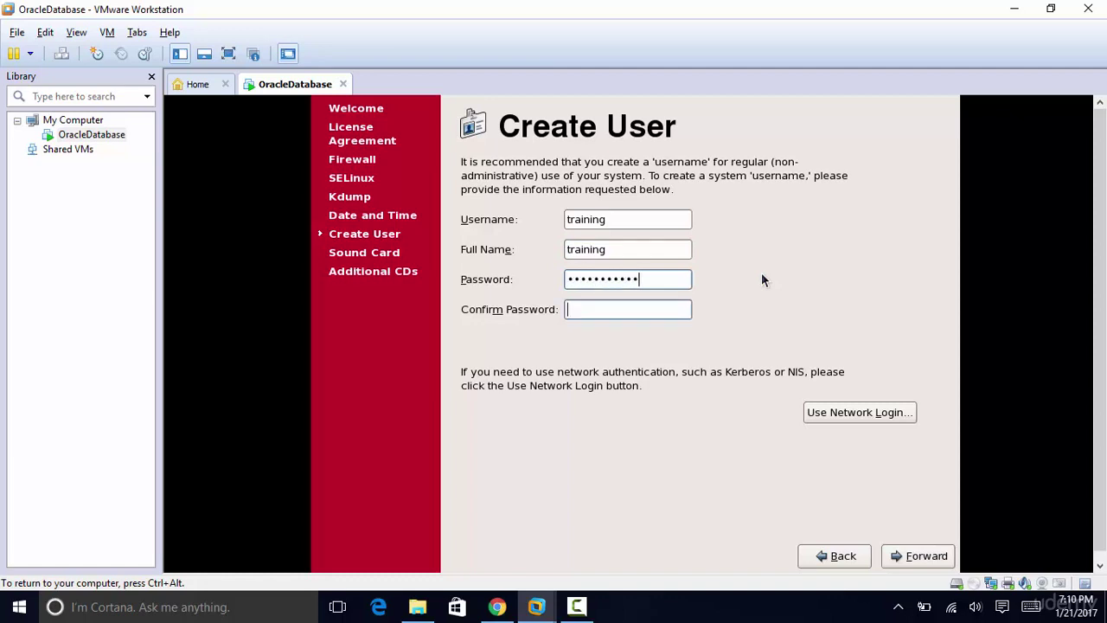
type("traini")
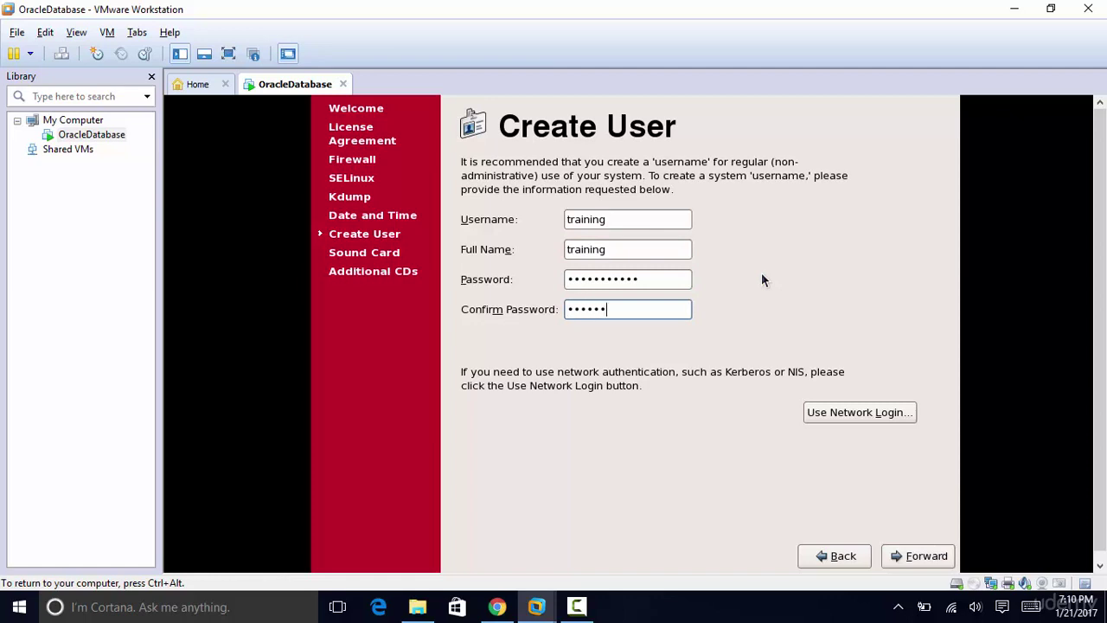
type("n")
key("BackSpace")
key("BackSpace")
key("BackSpace")
key("BackSpace")
key("BackSpace")
key("BackSpace")
key("BackSpace")
type("training123")
Step: Save the user, skip sound card setup and finish the first-boot setup
left_click(922, 558)
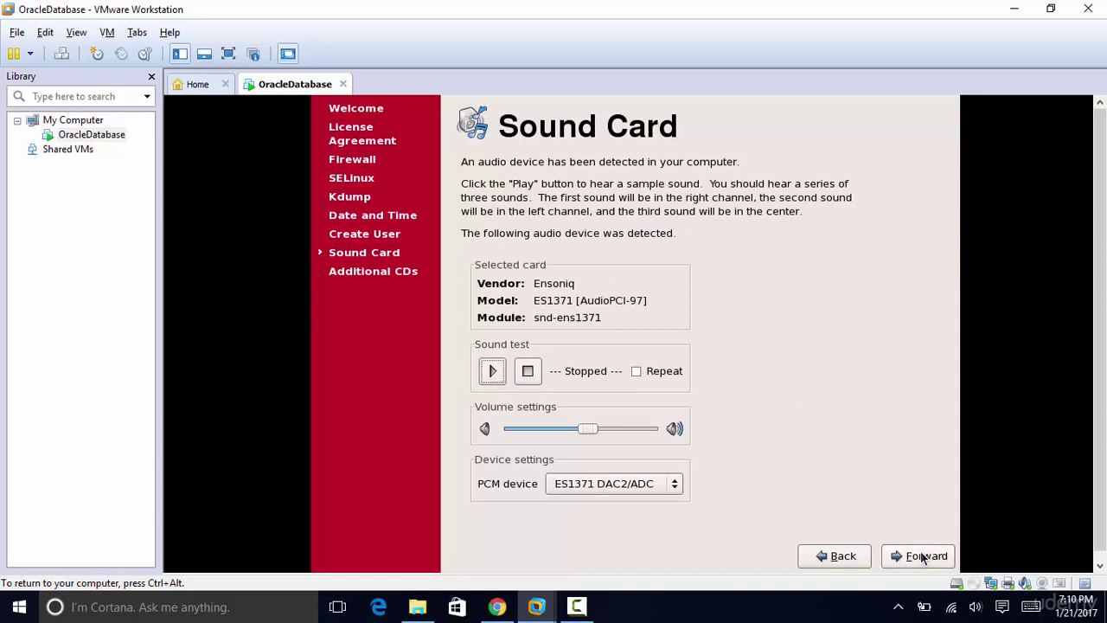
left_click(922, 556)
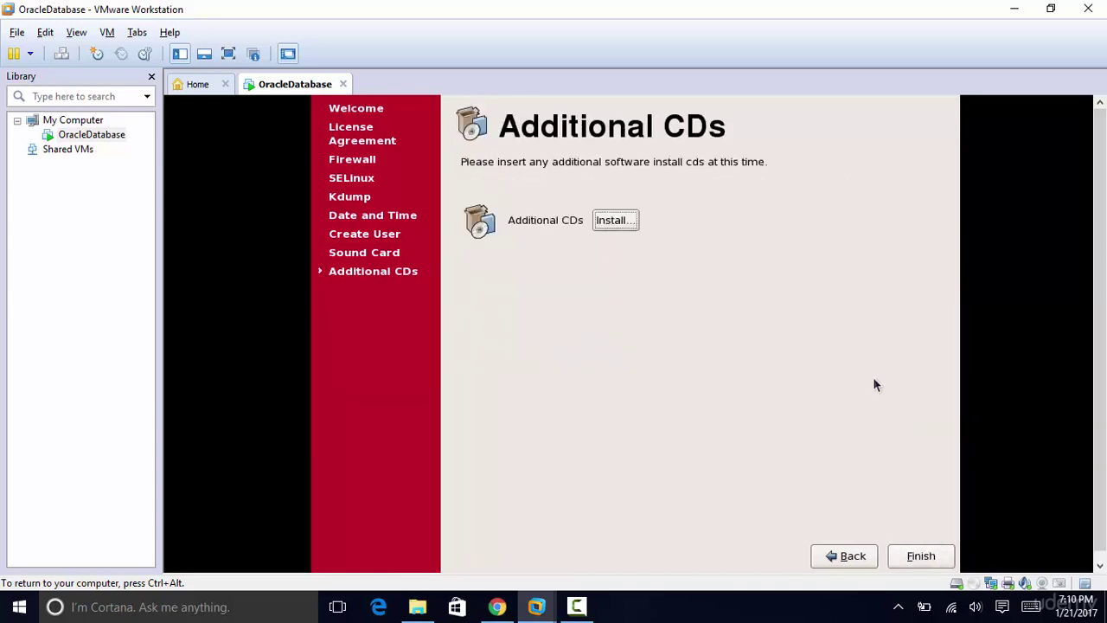
left_click(912, 558)
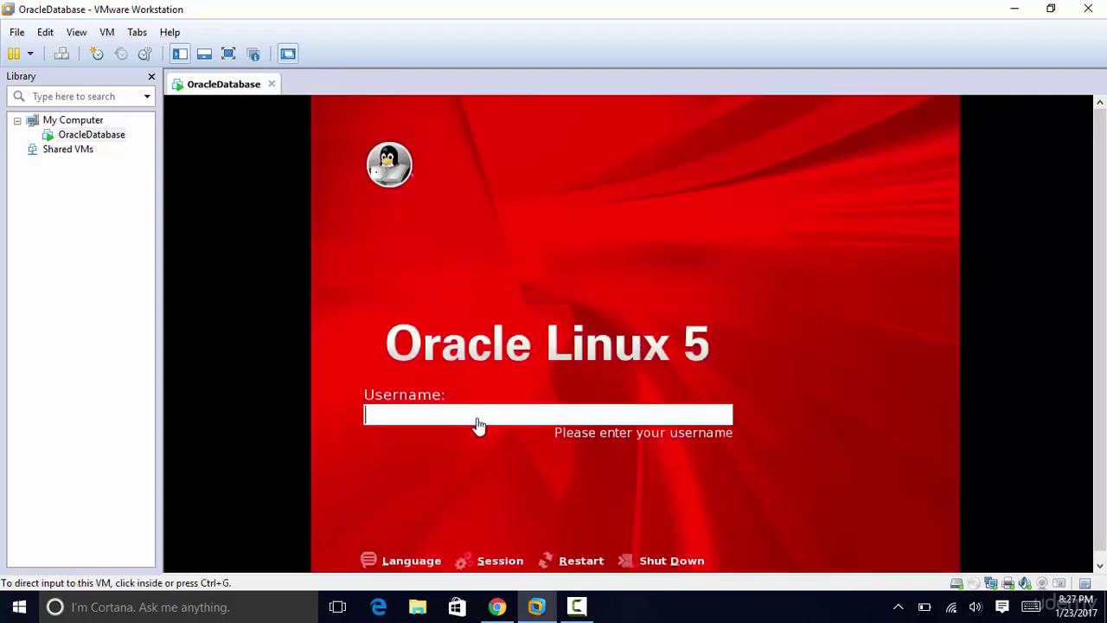
Step: Log in to the Oracle Linux guest with username root and the root password
left_click(477, 419)
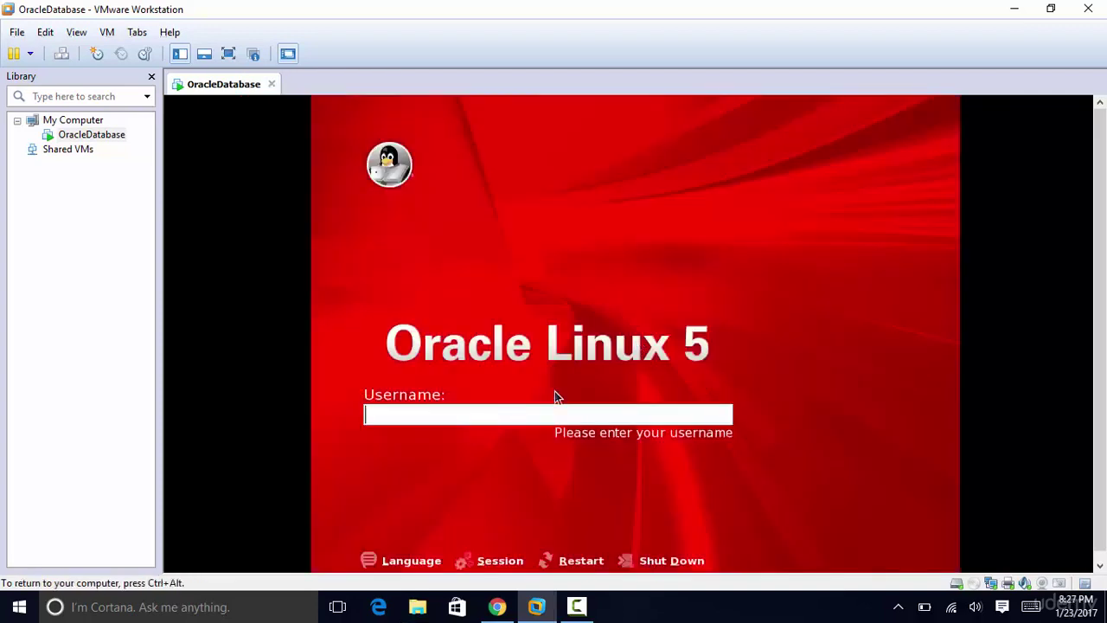
type("root")
key("Return")
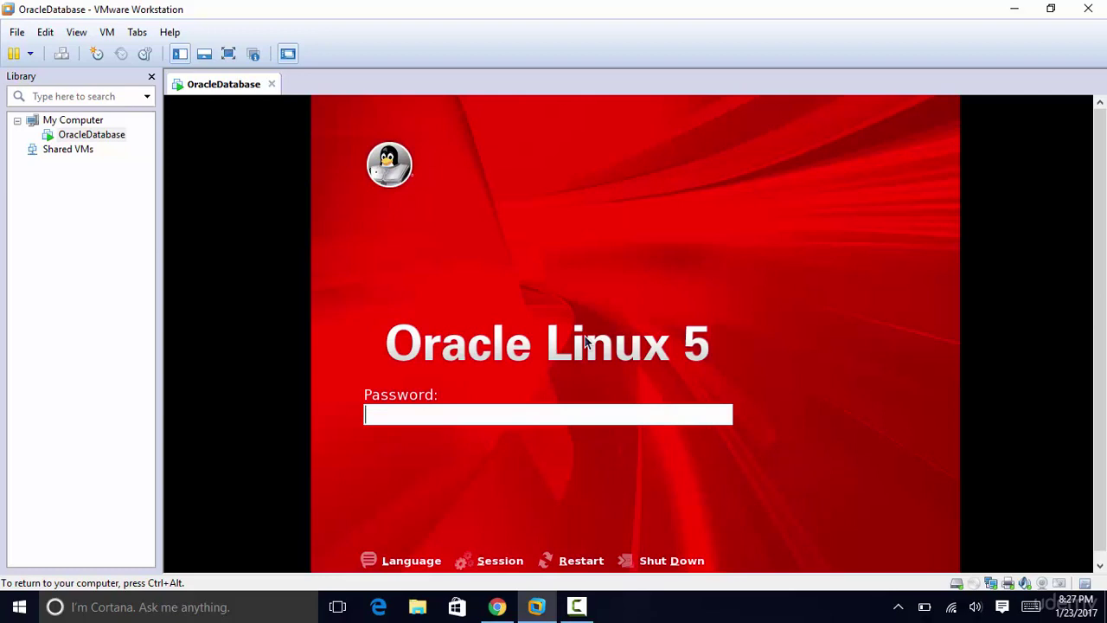
type("******")
key("Return")
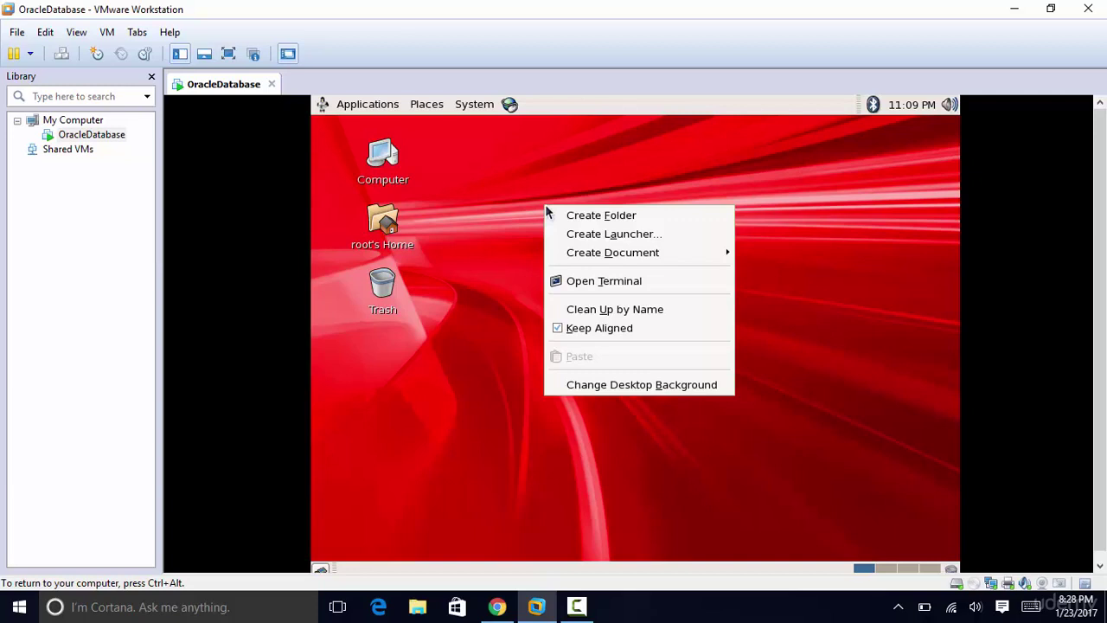
Step: Open a terminal on the guest desktop and run df -h to list mounted filesystems
left_click(601, 282)
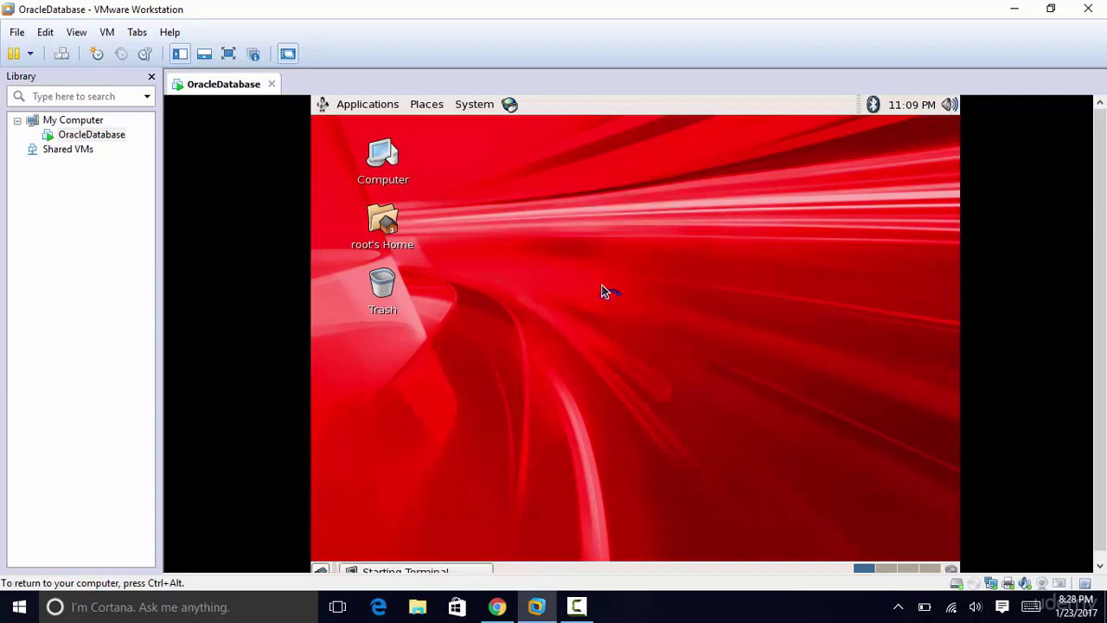
left_click_drag(650, 156, 690, 171)
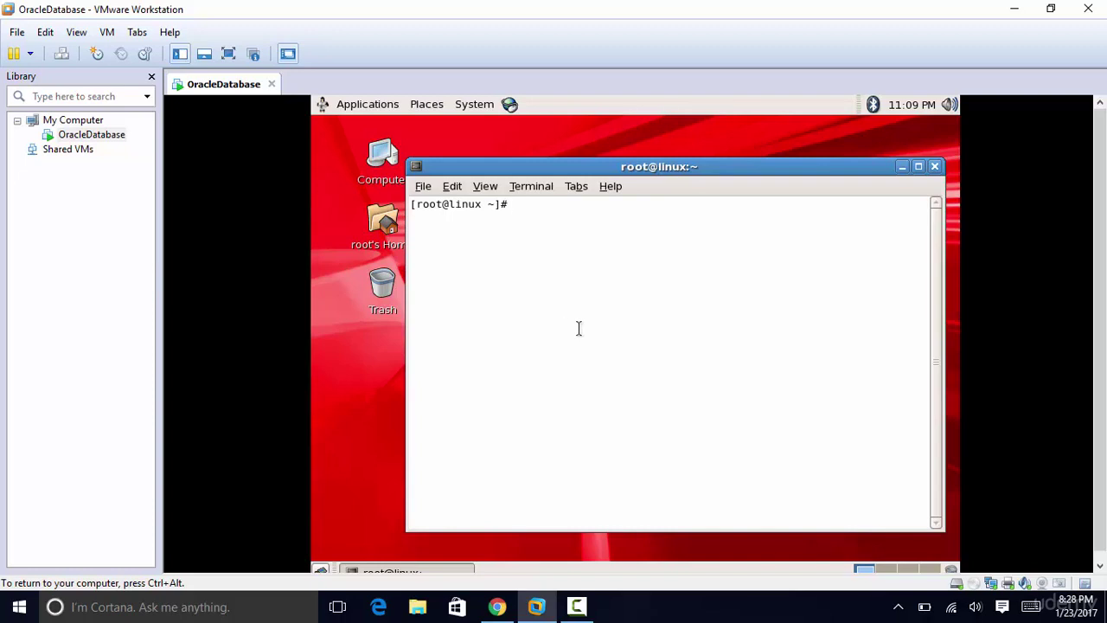
type("df -h")
key("Return")
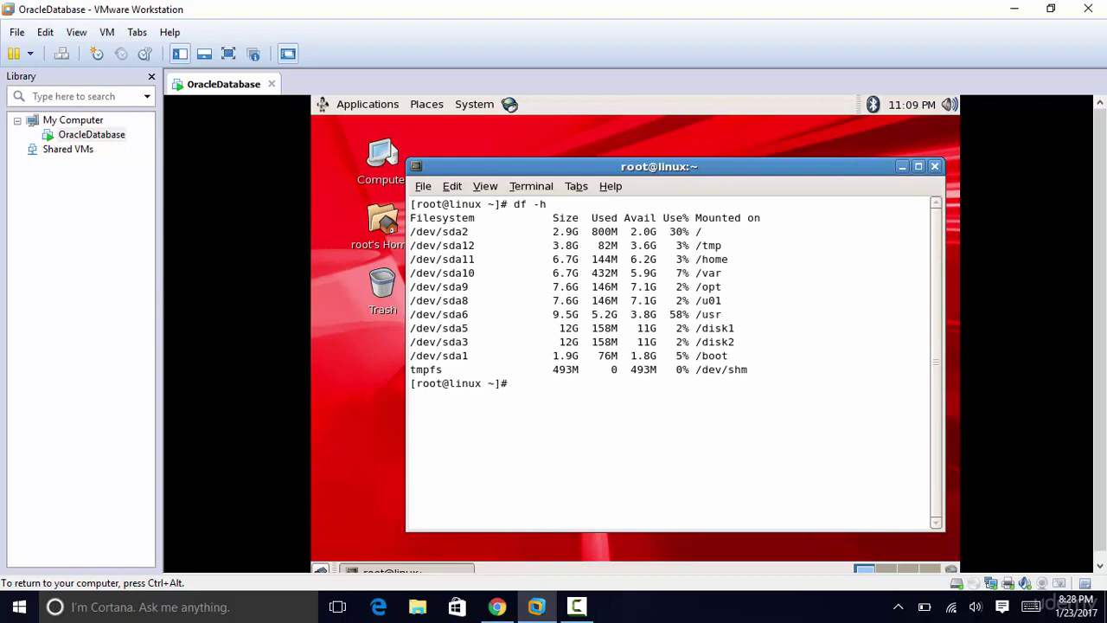
key("ctrl+alt")
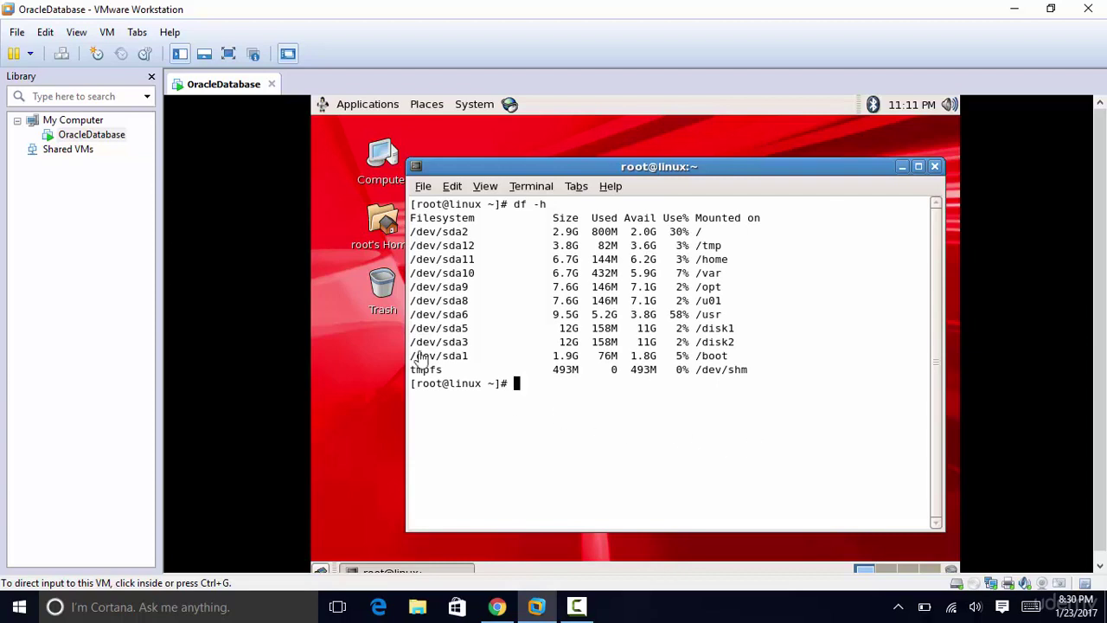
Step: Start the VMware Tools installation from the VM menu and select the VMwareTools tar.gz archive
left_click(109, 36)
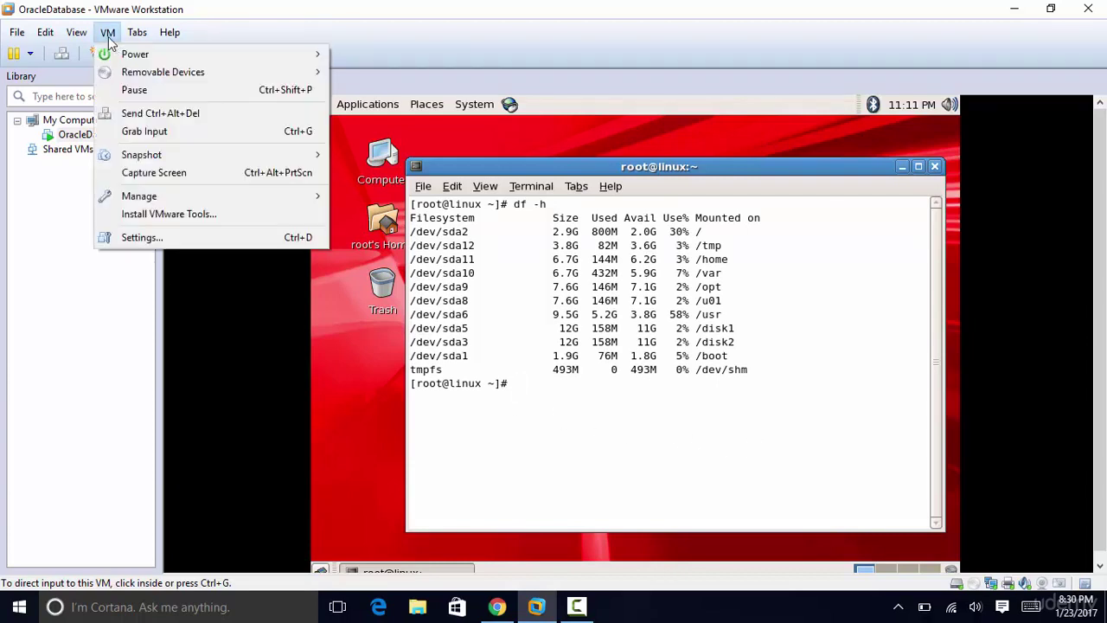
left_click(175, 213)
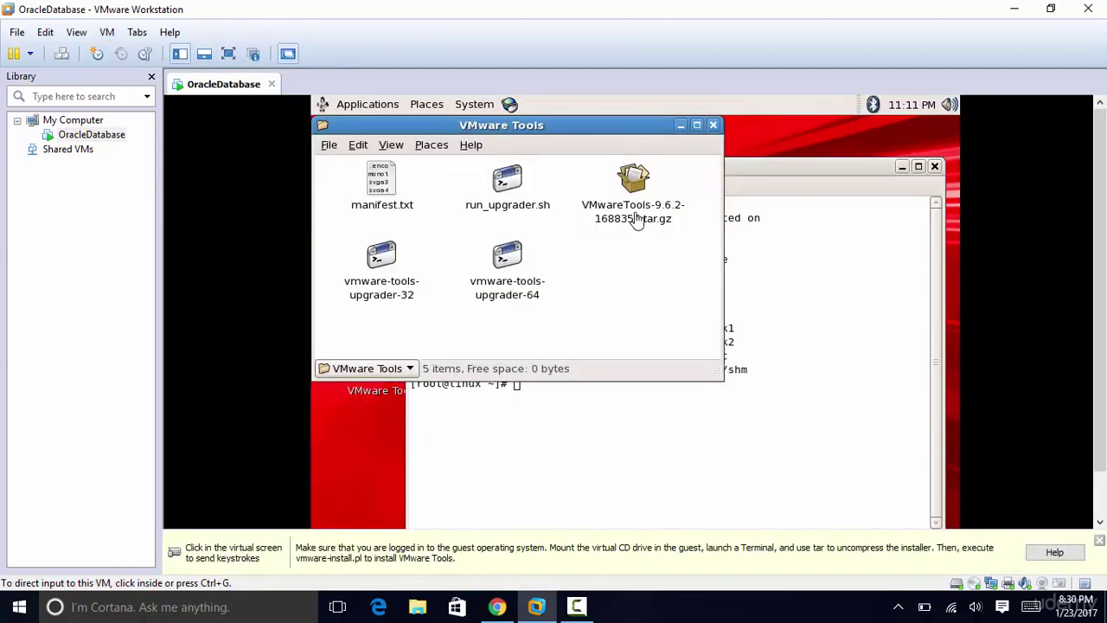
left_click(637, 211)
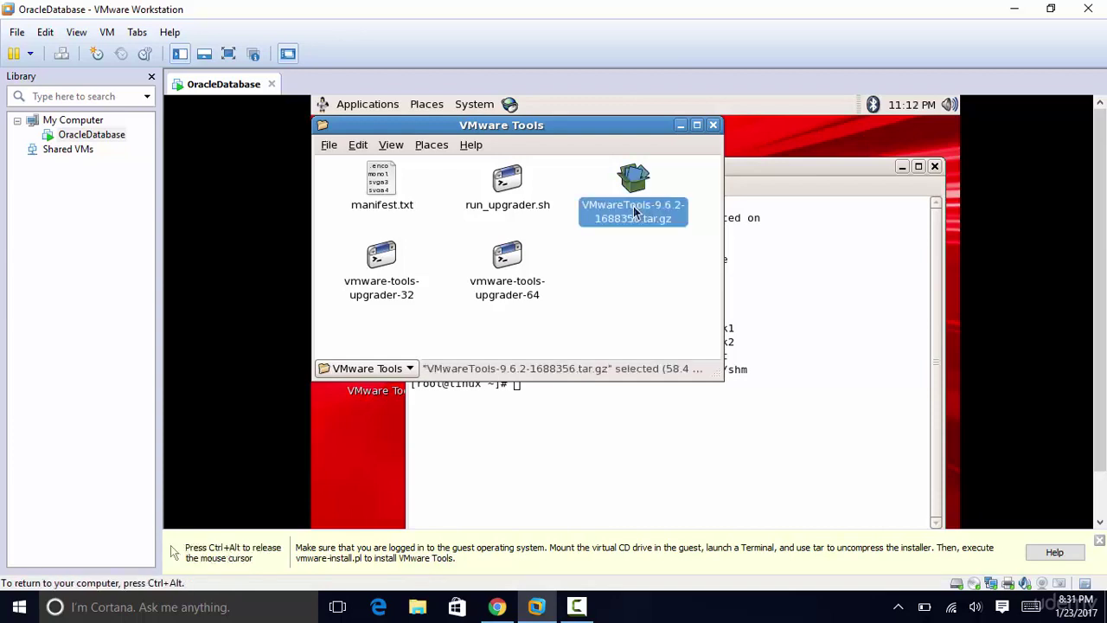
Step: Extract VMwareTools-9.6.2-1688356.tar.gz to the Desktop and close the VMware Tools window
right_click(635, 211)
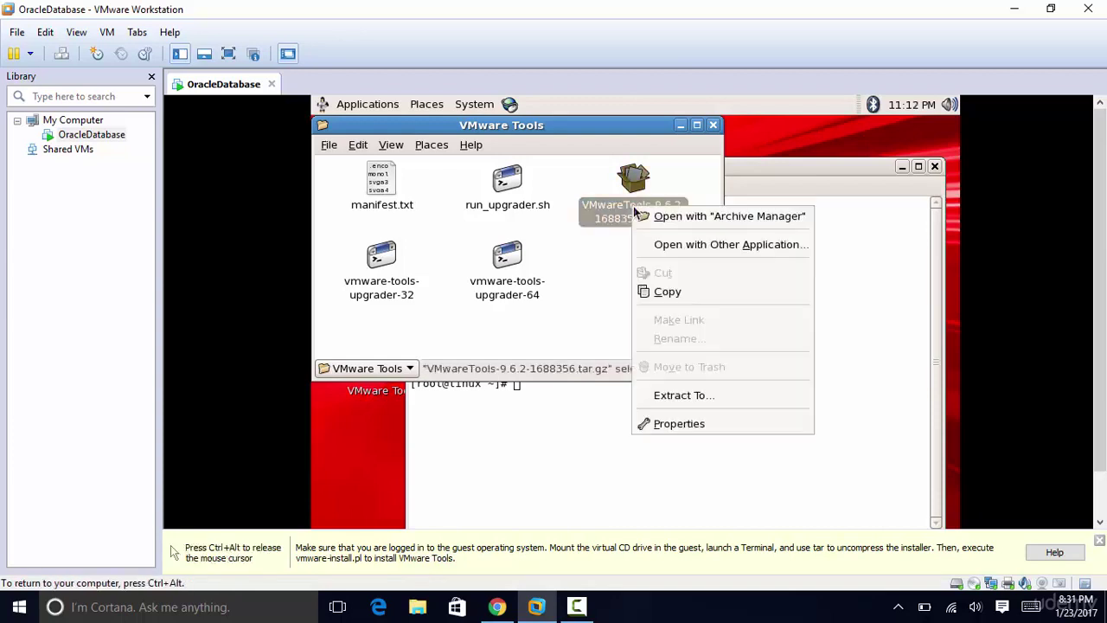
left_click(683, 396)
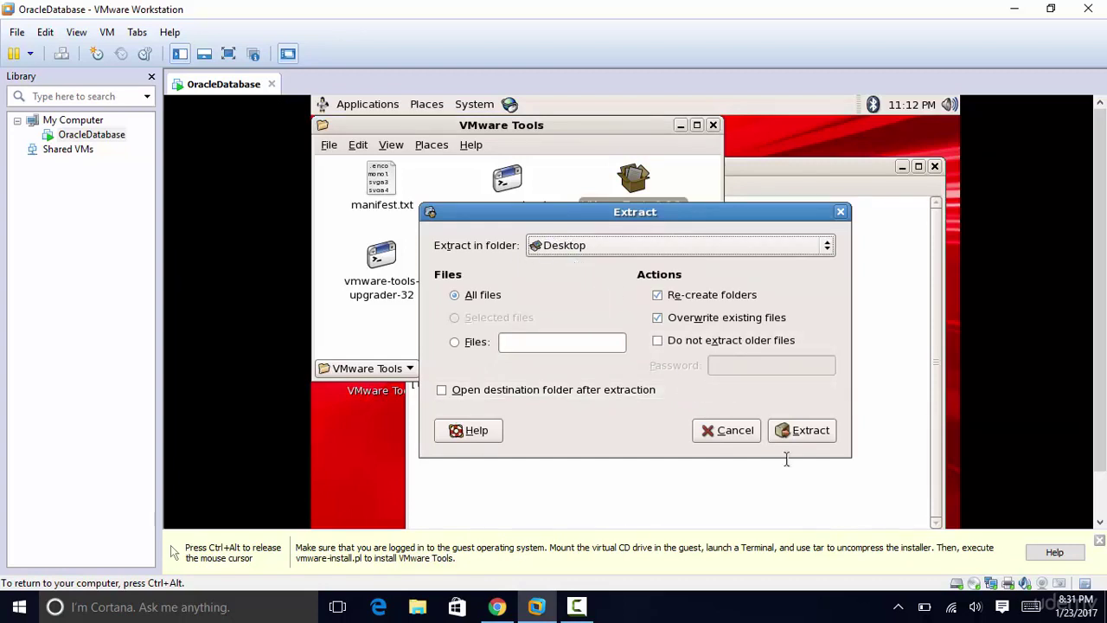
left_click(811, 431)
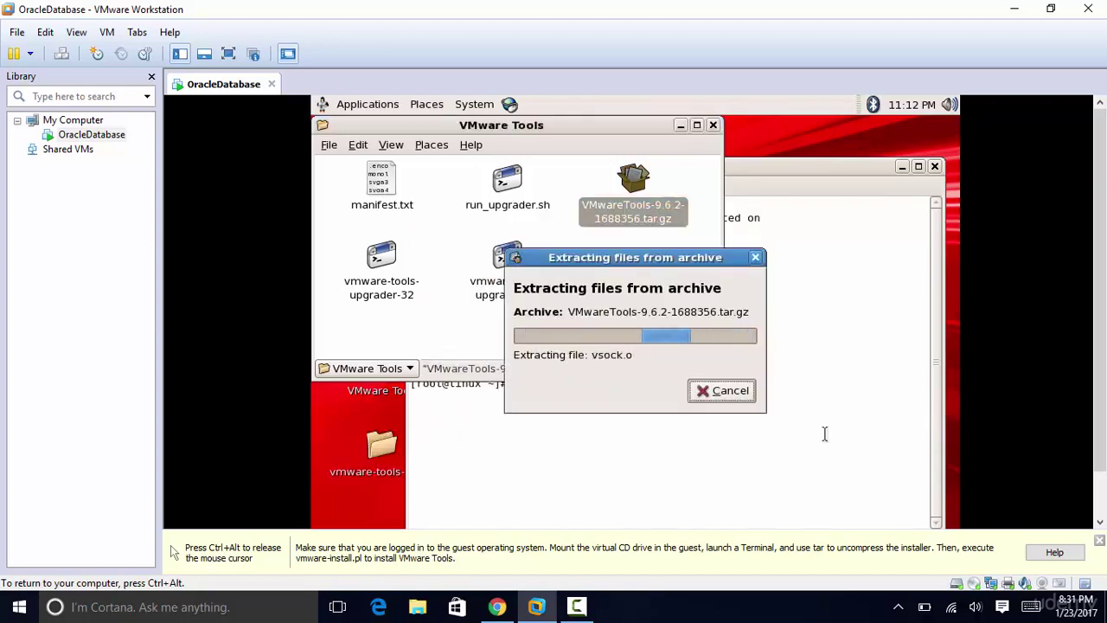
key("ctrl+alt")
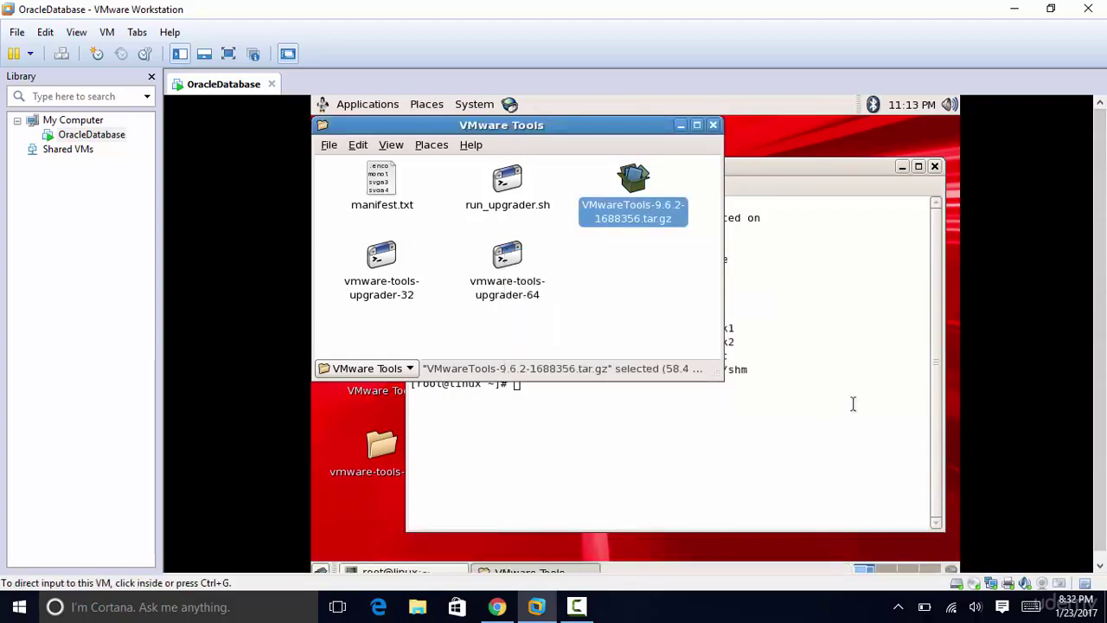
left_click(713, 125)
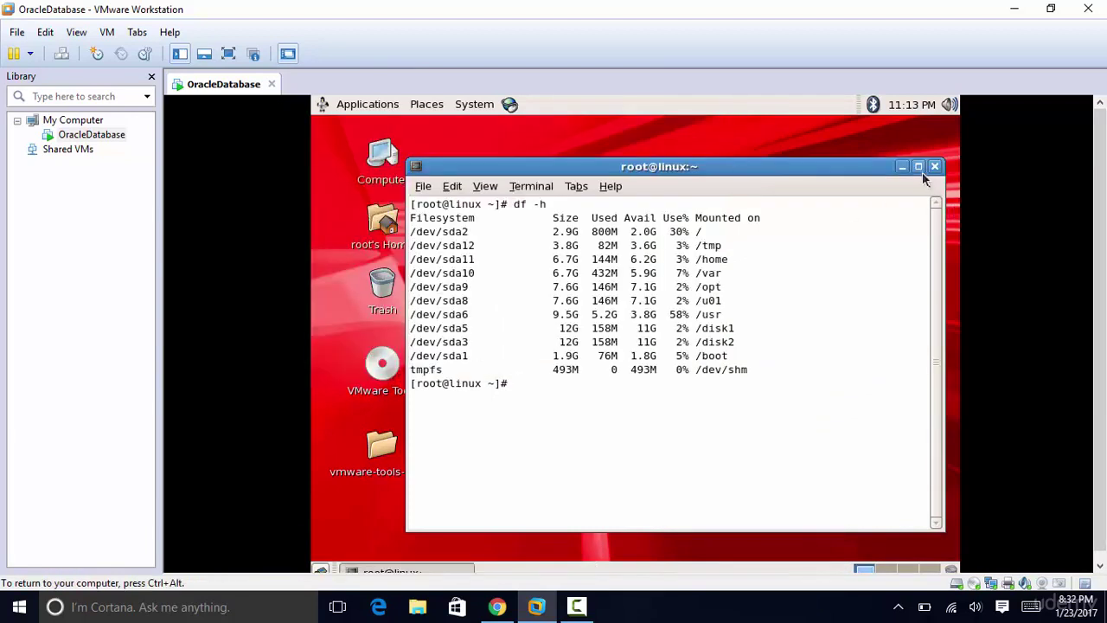
Step: Launch vmware-install.pl from the vmware-tools-distrib folder in a terminal
left_click(900, 167)
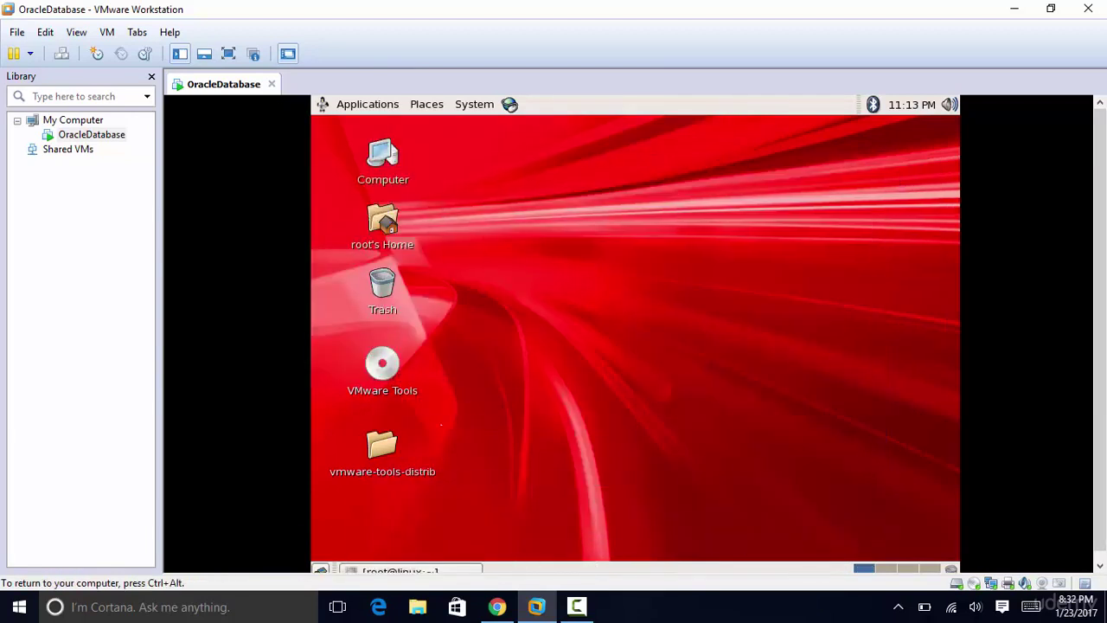
double_click(381, 445)
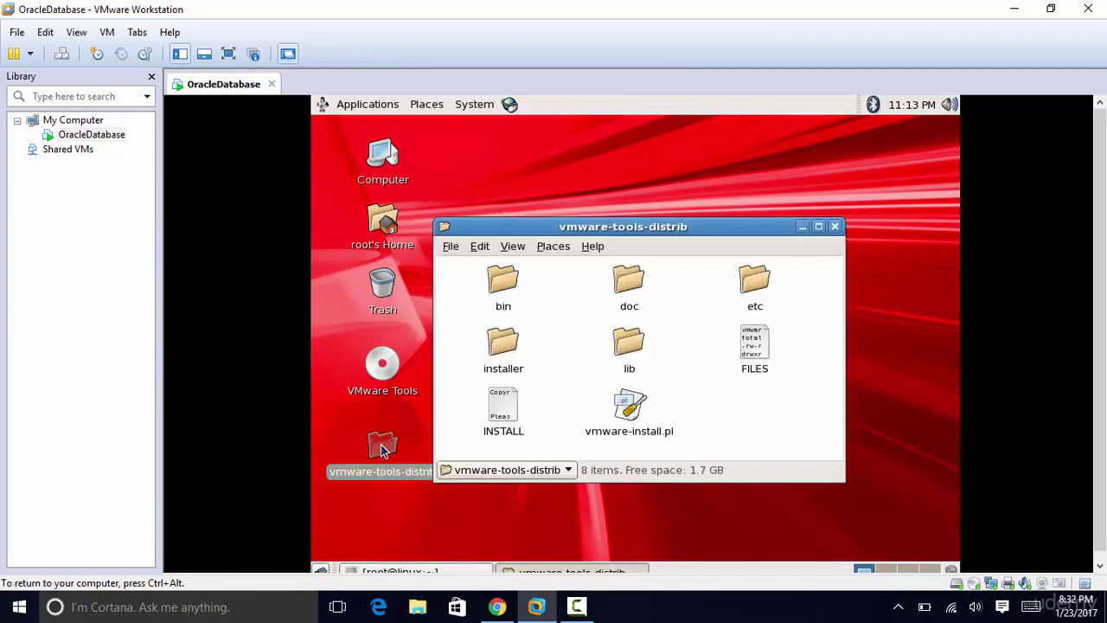
double_click(629, 408)
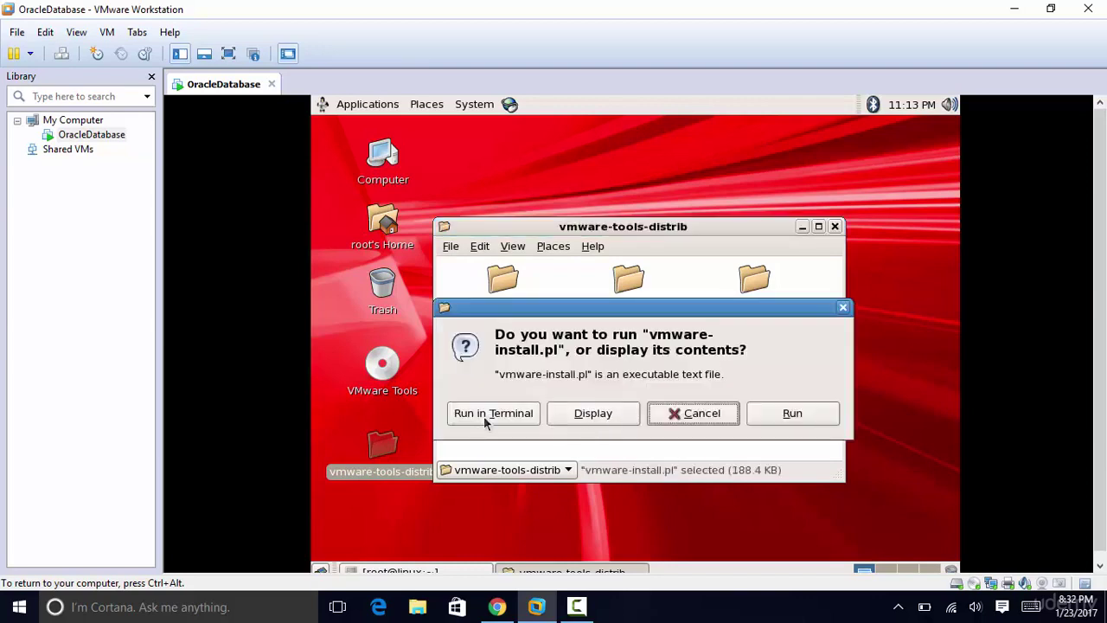
left_click(485, 416)
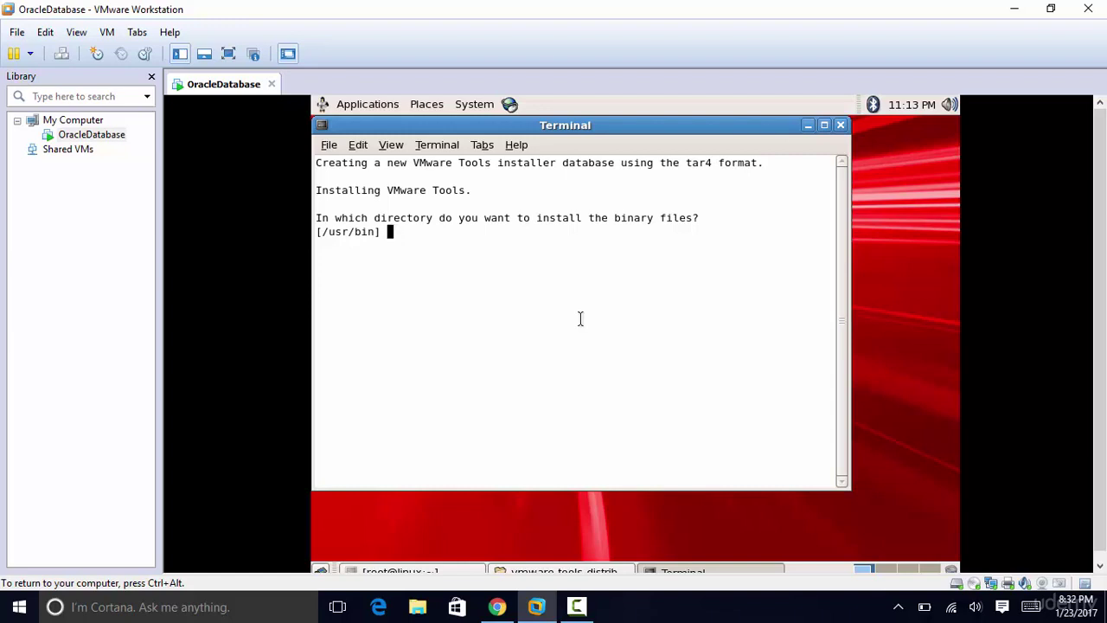
Step: Accept the default binary, init, daemon and library directories, creating /usr/lib/vmware-tools
key("Return")
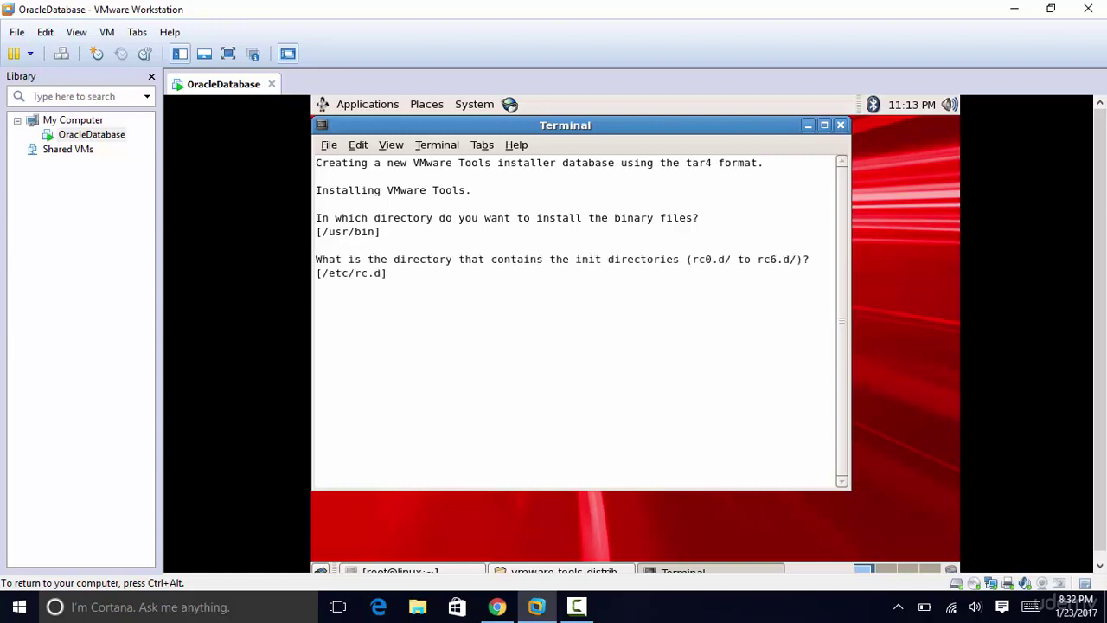
key("Return")
key("Return")
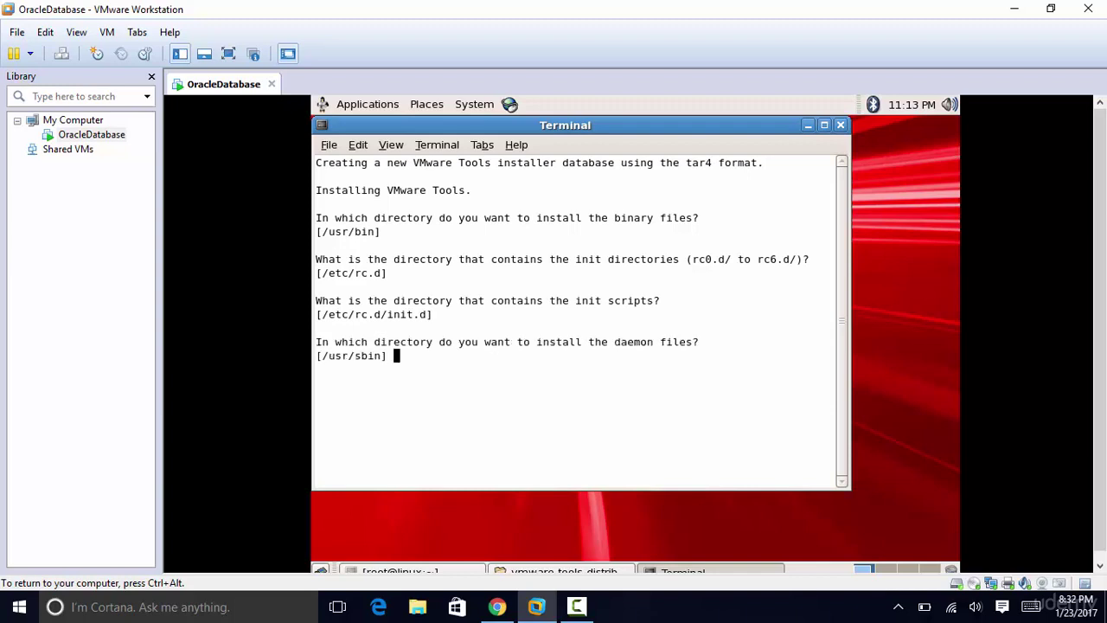
key("Return")
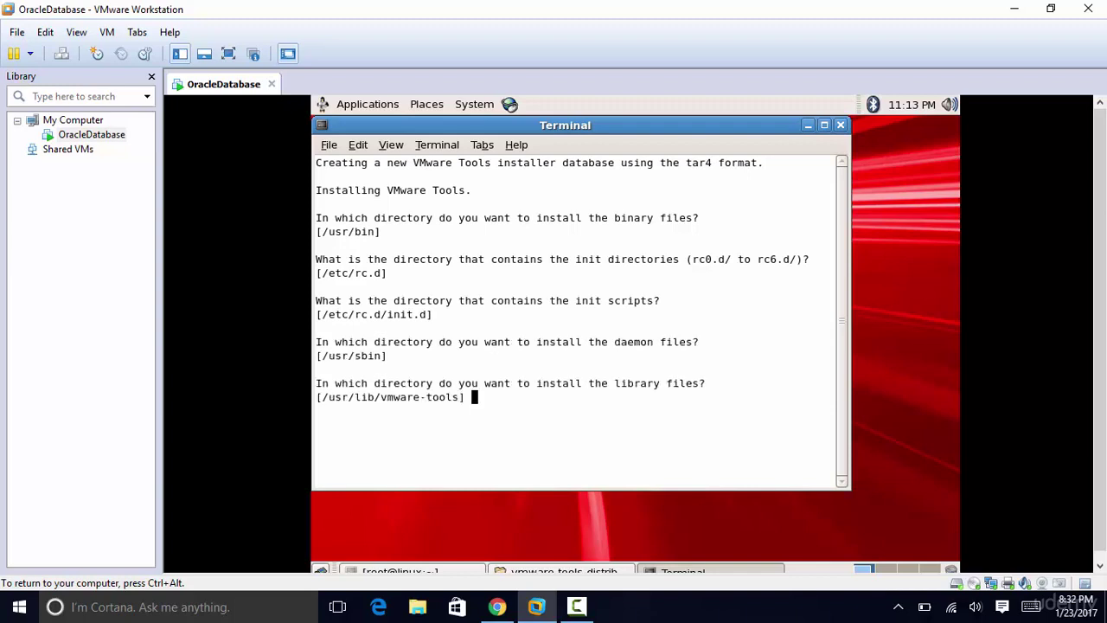
key("Return")
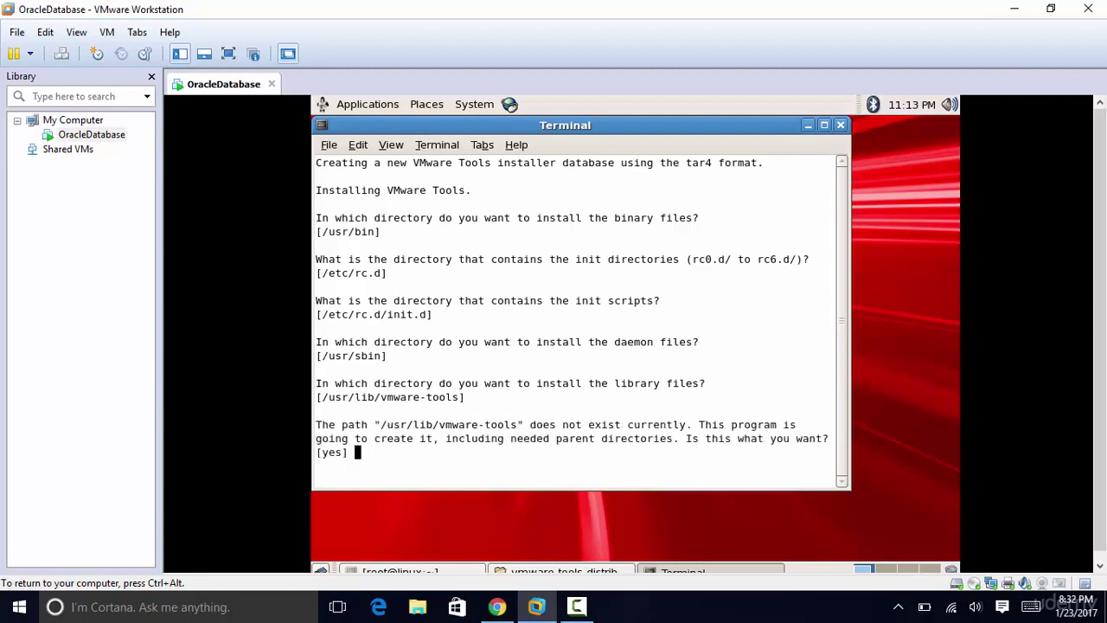
key("Return")
key("Return")
key("Return")
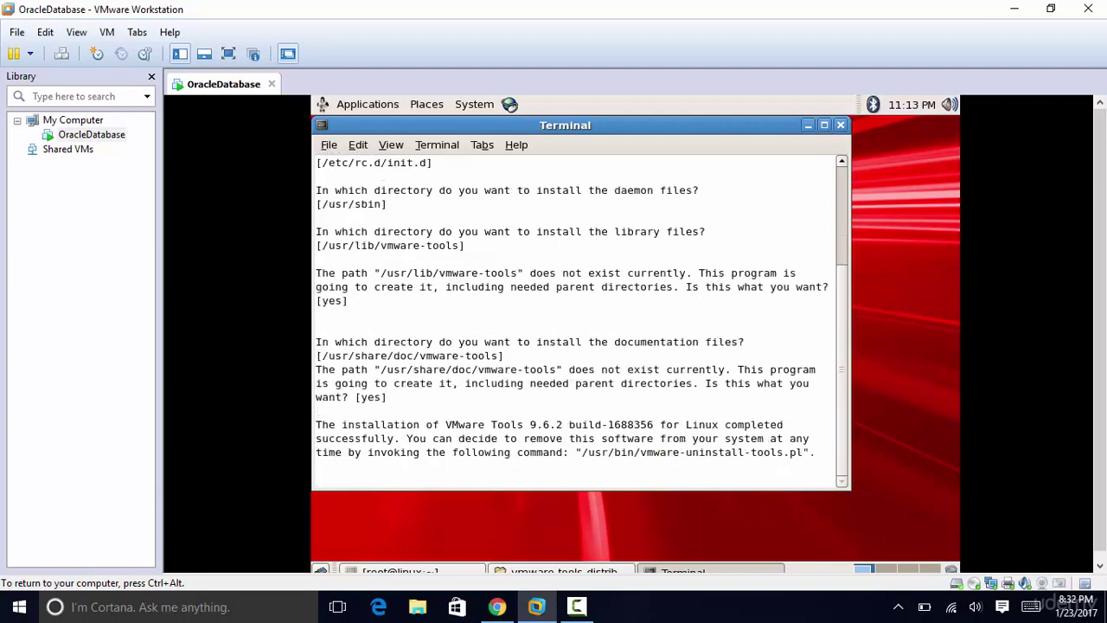
Step: Run tools configuration with defaults for shared folders, vmblock, Thinprint and 800x600 display
key("Return")
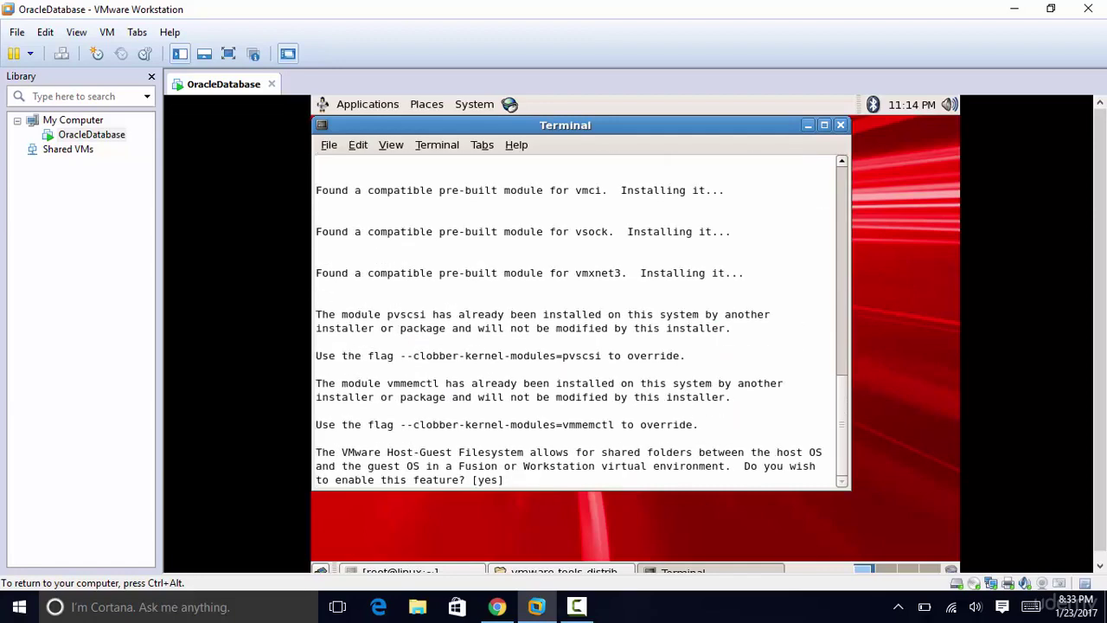
key("Return")
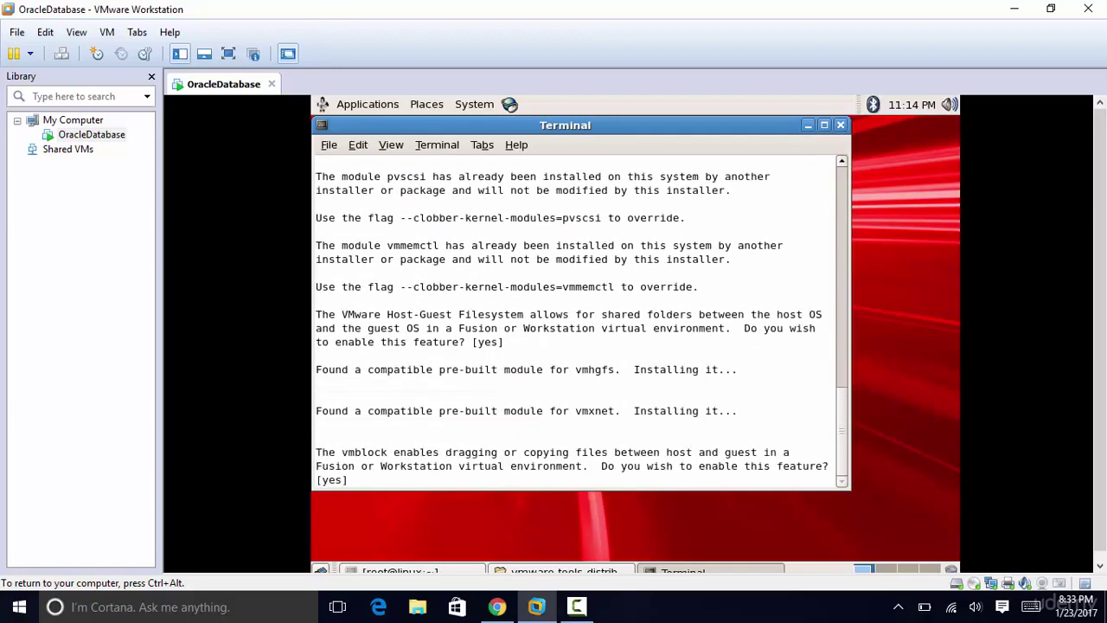
key("Return")
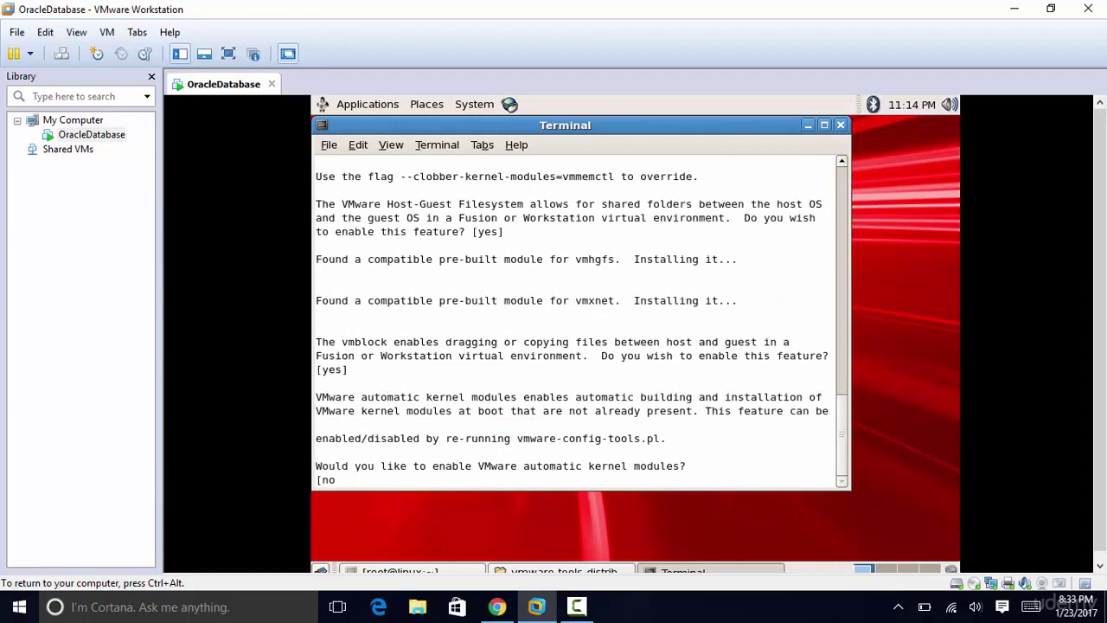
key("Return")
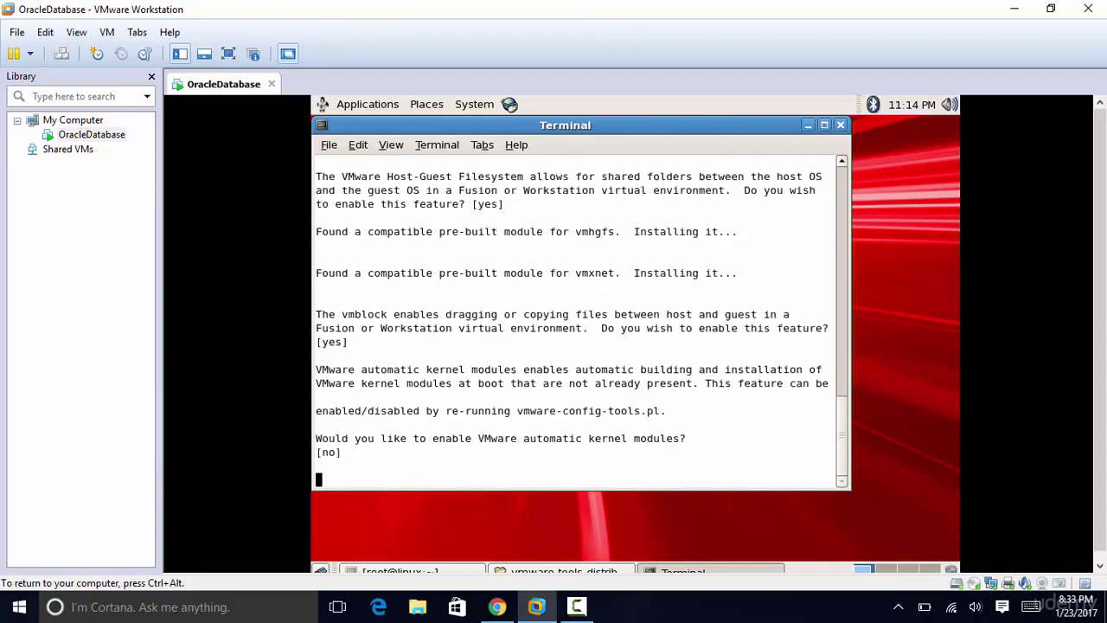
key("Return")
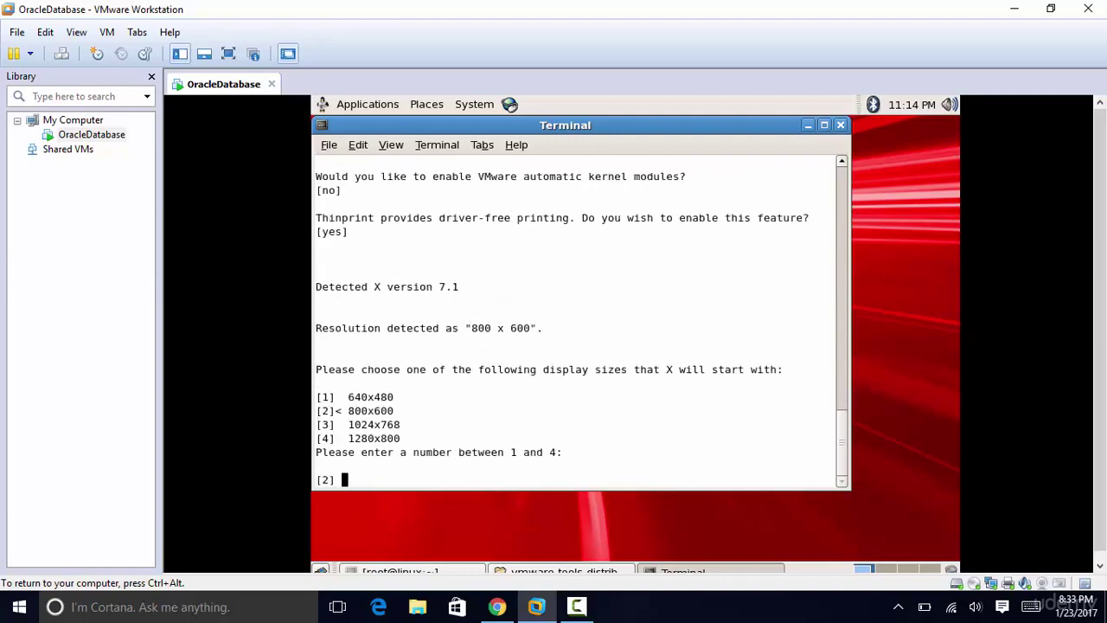
key("Return")
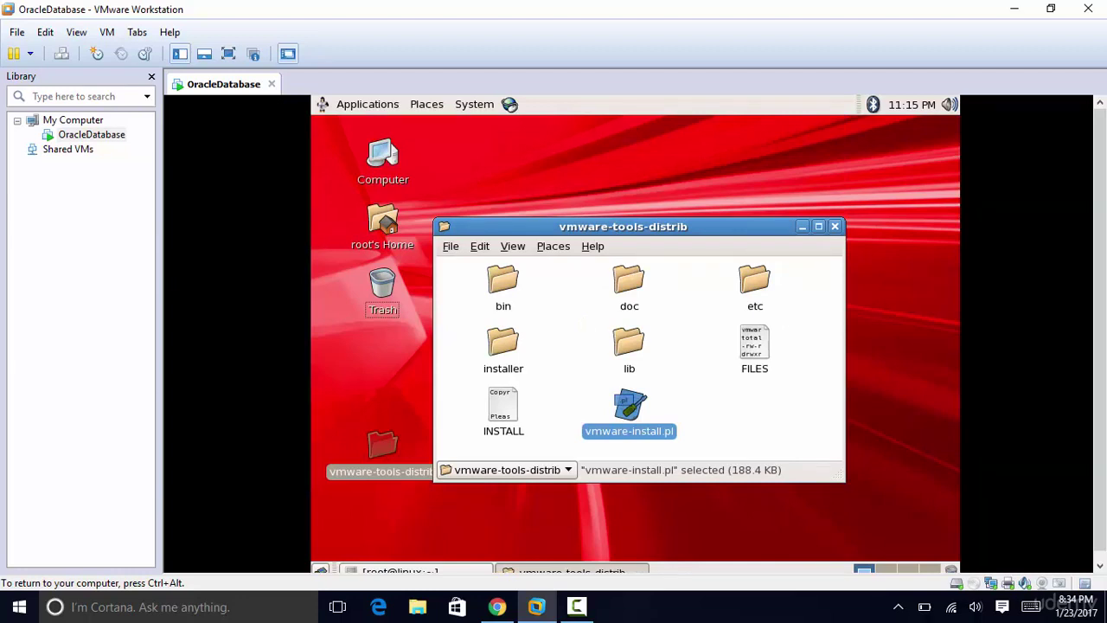
Step: Power off the OracleDatabase VM from the Library and confirm the power-off
key("ctrl+alt")
left_click(91, 135)
right_click(103, 131)
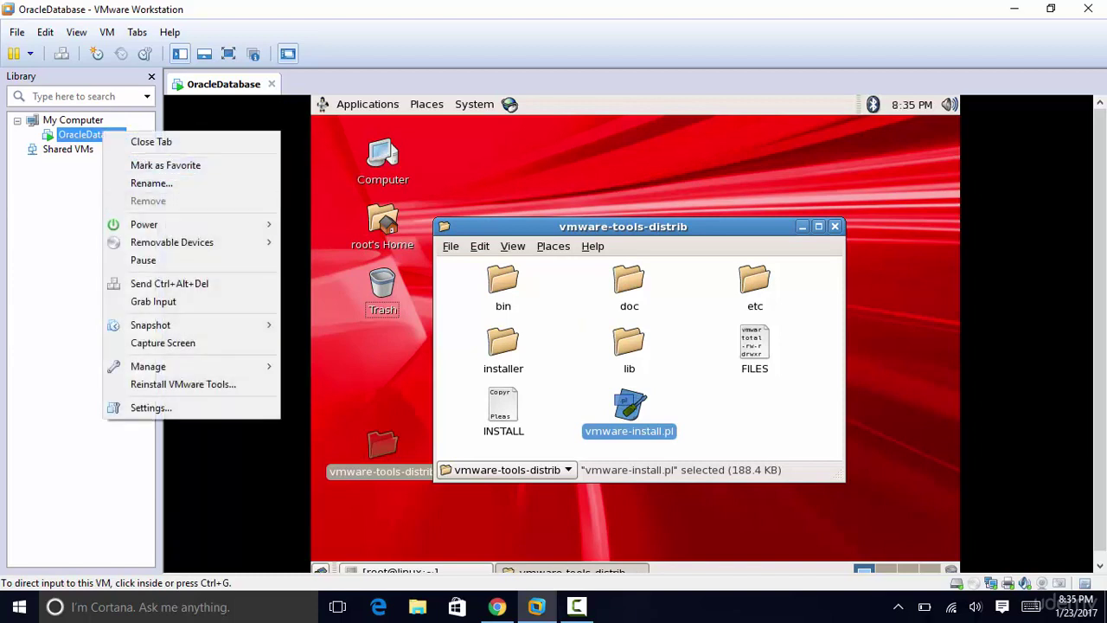
mouse_move(191, 224)
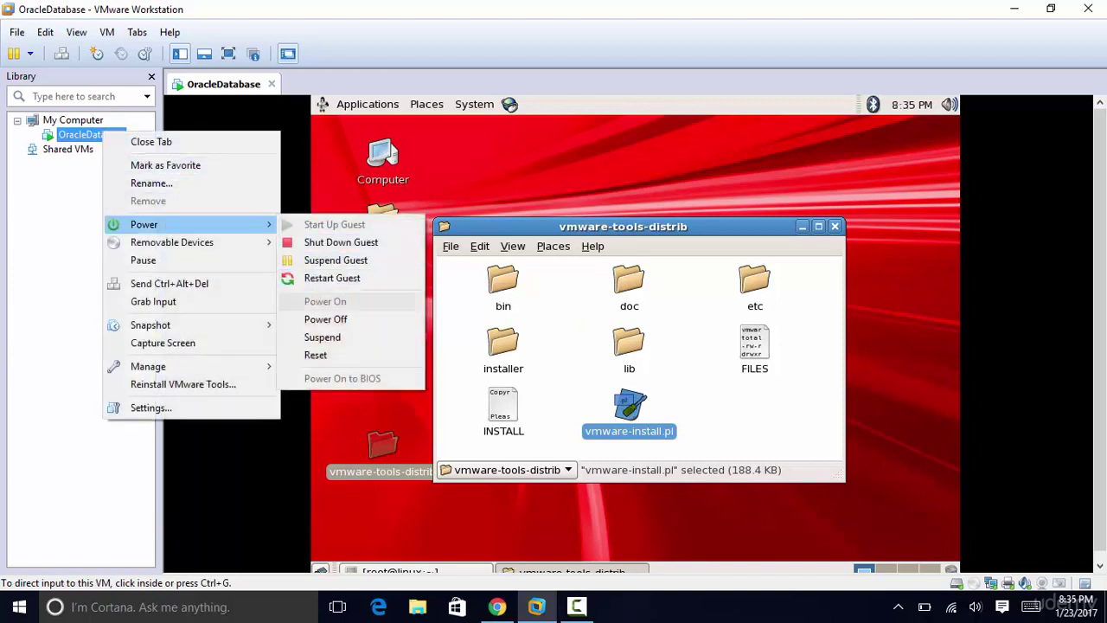
left_click(325, 319)
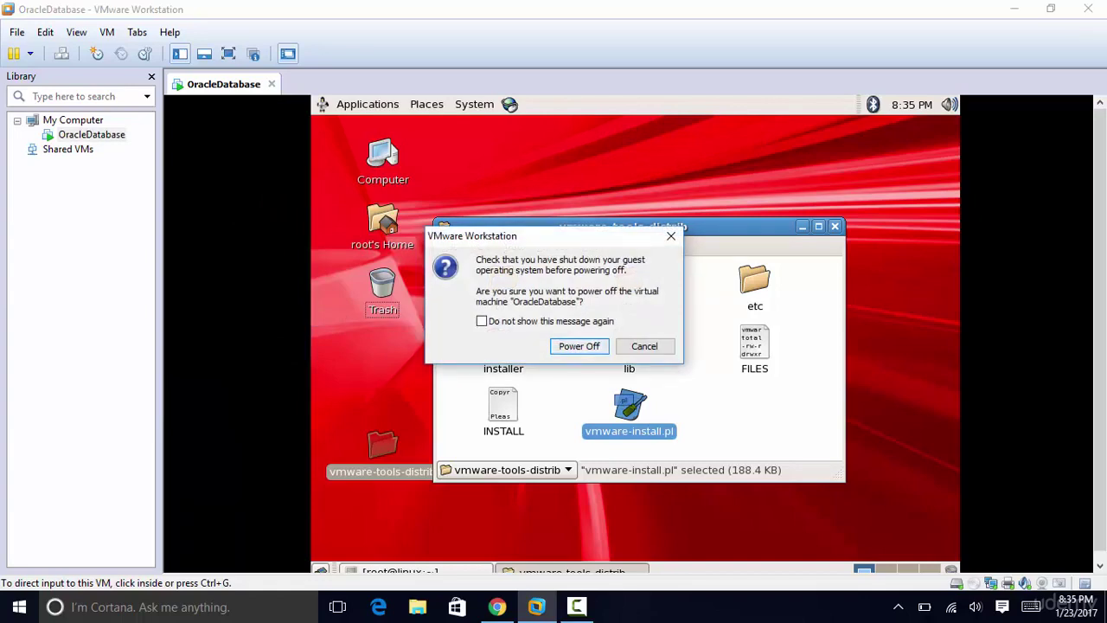
key("Return")
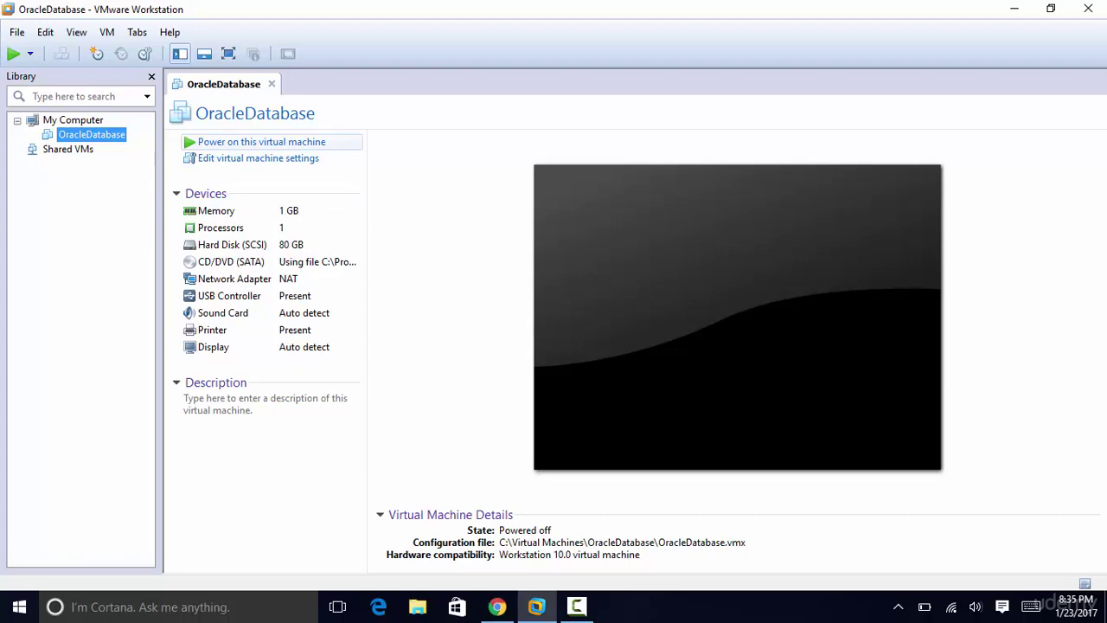
Step: Power on the OracleDatabase VM and log in as root with the root password
left_click(262, 142)
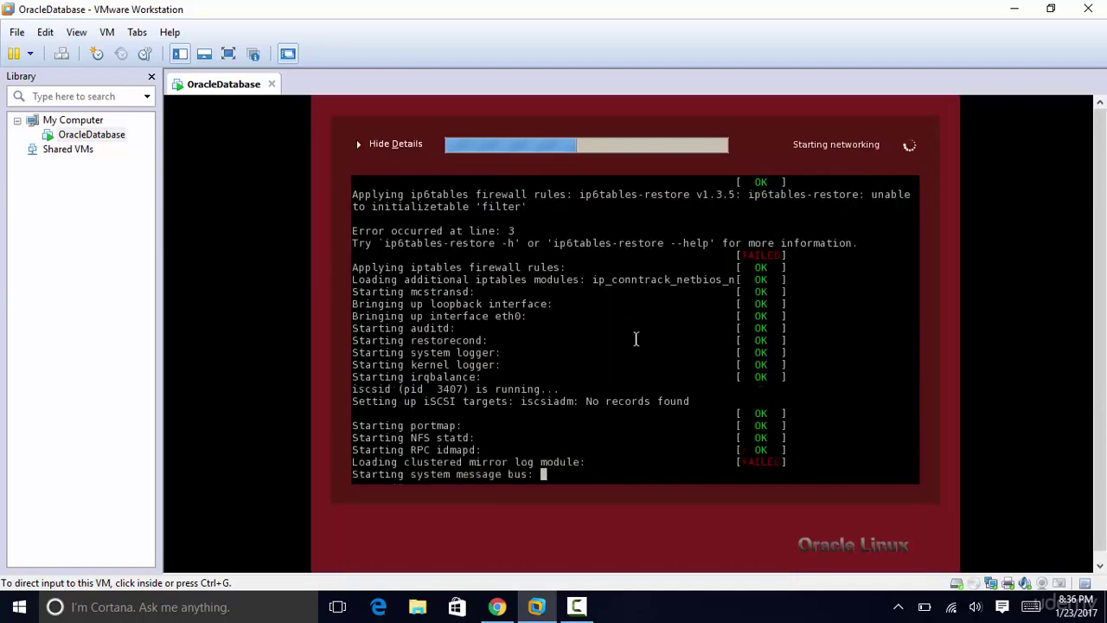
left_click(636, 339)
type("root")
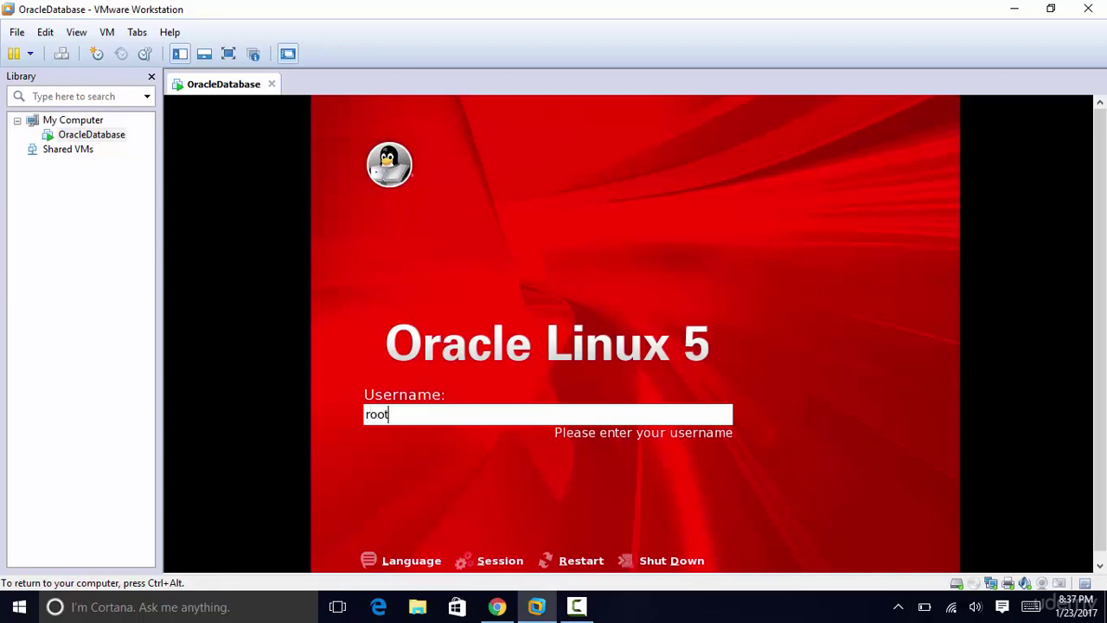
key("Return")
type("oracle")
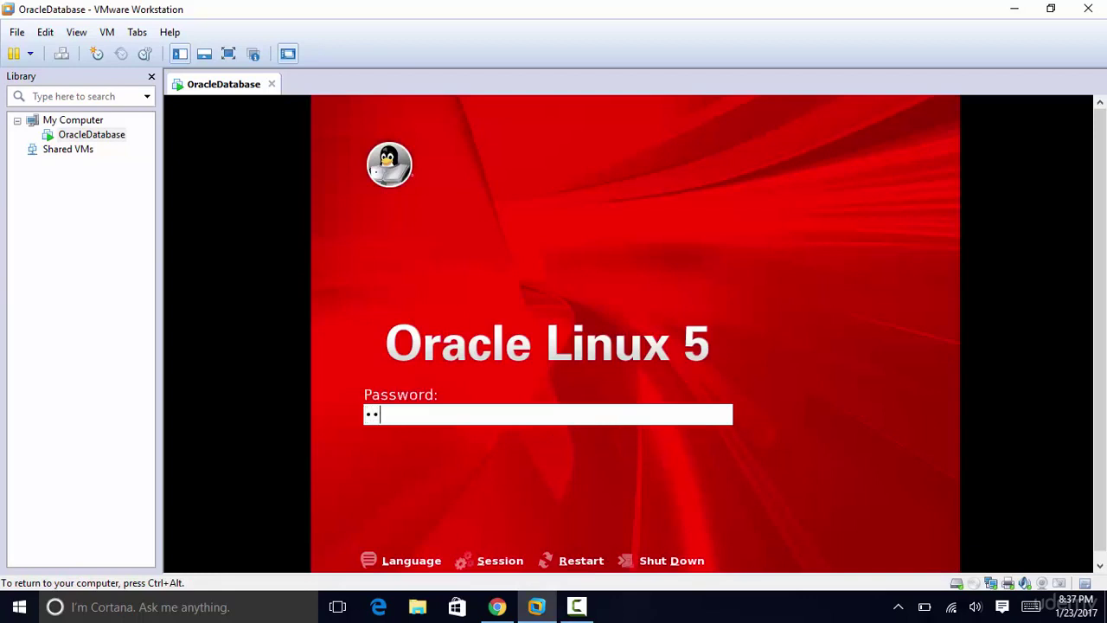
key("Return")
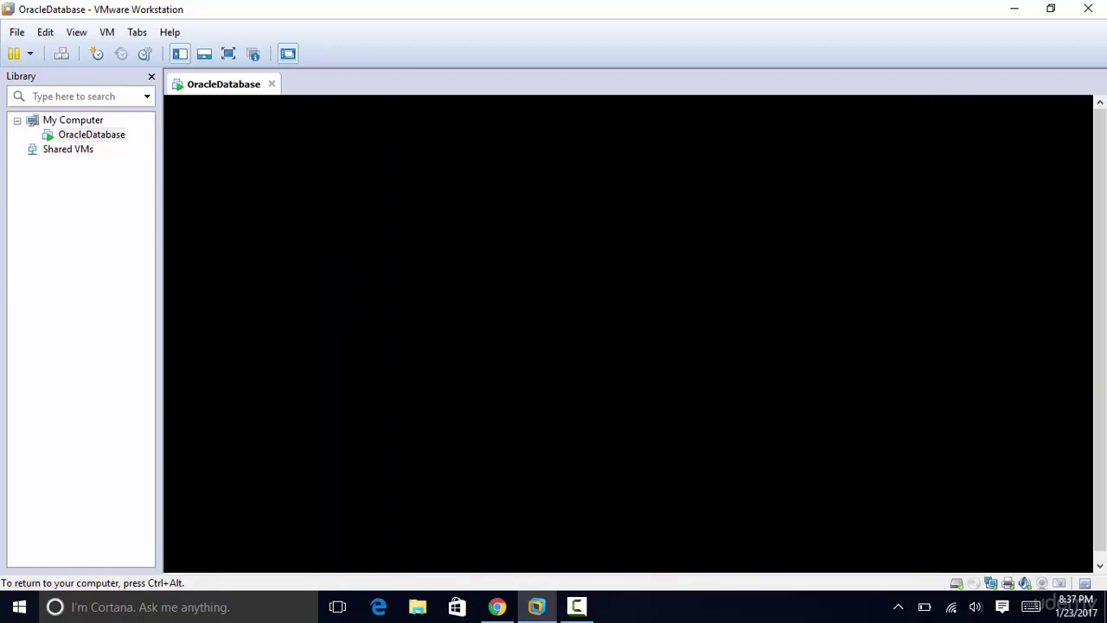